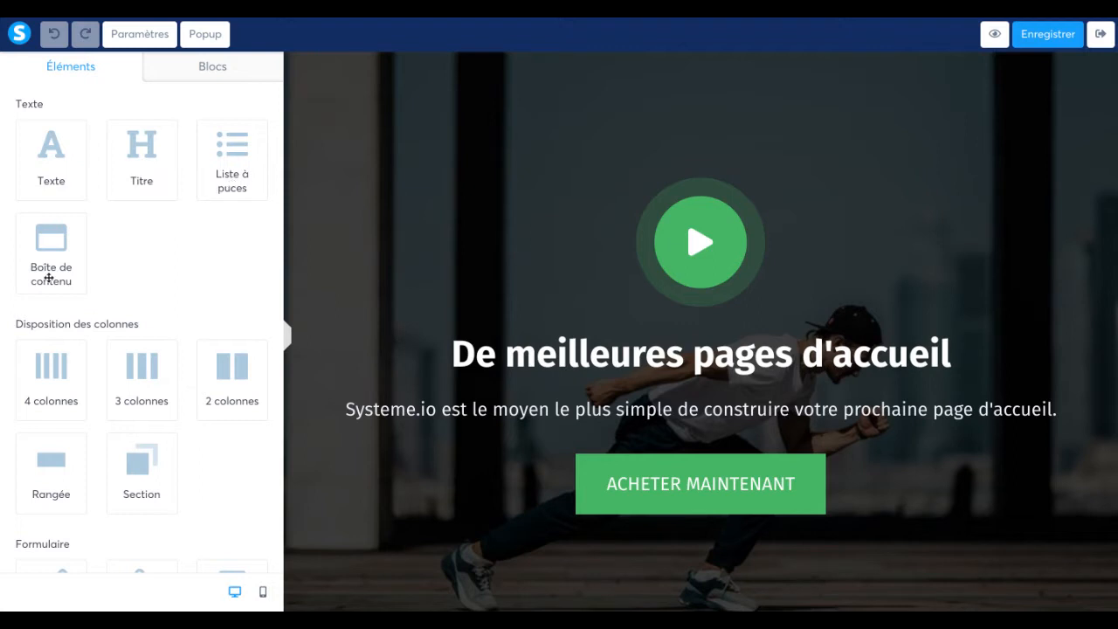
- Look through the available page elements, from text, column layouts and forms to payment, media, social and other elements
{"action": "scroll", "coordinate": [152, 267], "scroll_direction": "down", "scroll_amount": 4}
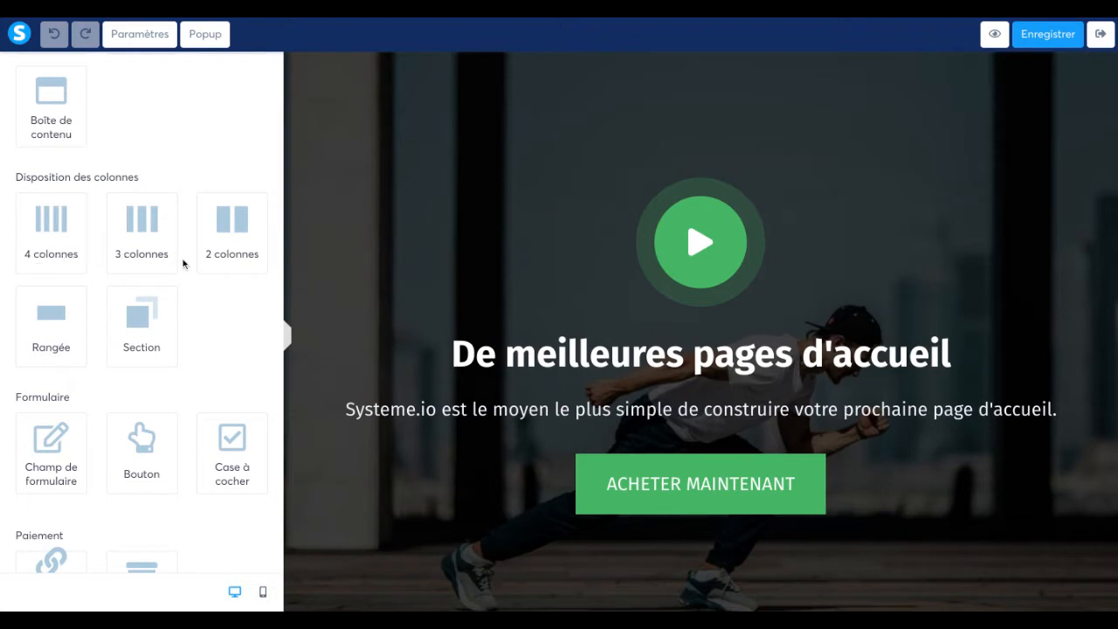
{"action": "scroll", "coordinate": [135, 314], "scroll_direction": "down", "scroll_amount": 1}
{"action": "scroll", "coordinate": [135, 315], "scroll_direction": "down", "scroll_amount": 3}
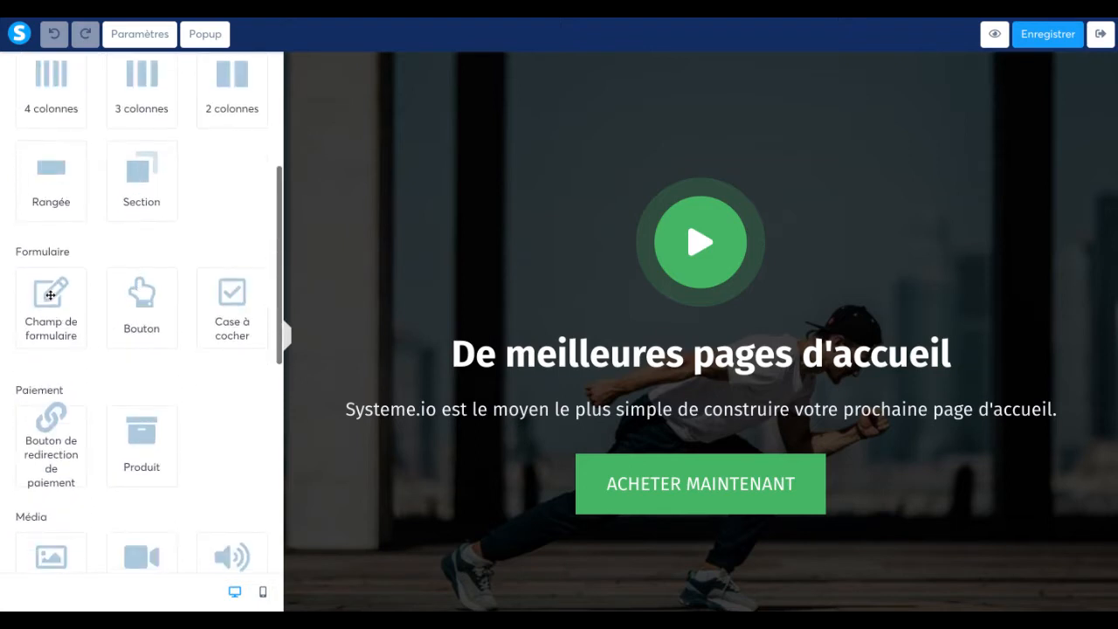
{"action": "scroll", "coordinate": [230, 318], "scroll_direction": "down", "scroll_amount": 2}
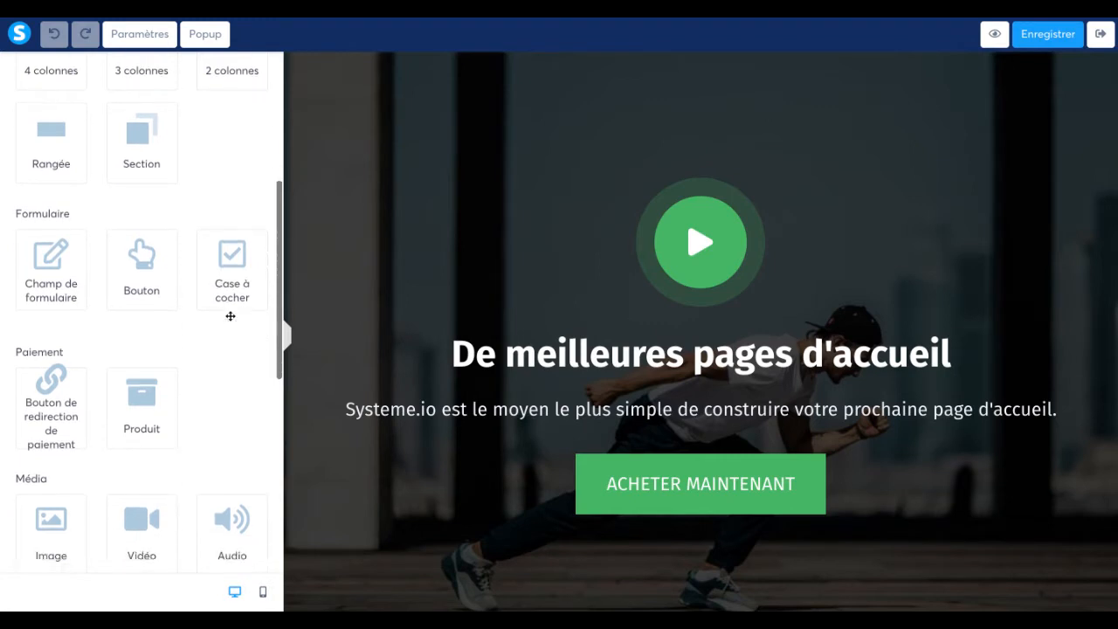
{"action": "scroll", "coordinate": [71, 360], "scroll_direction": "down", "scroll_amount": 3}
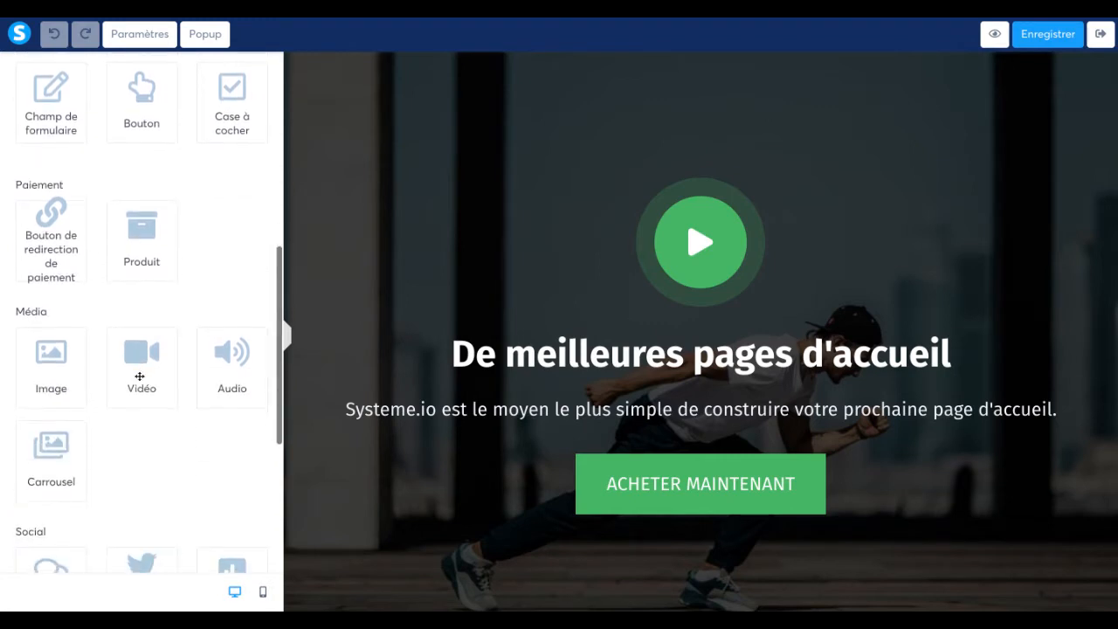
{"action": "scroll", "coordinate": [105, 411], "scroll_direction": "down", "scroll_amount": 6}
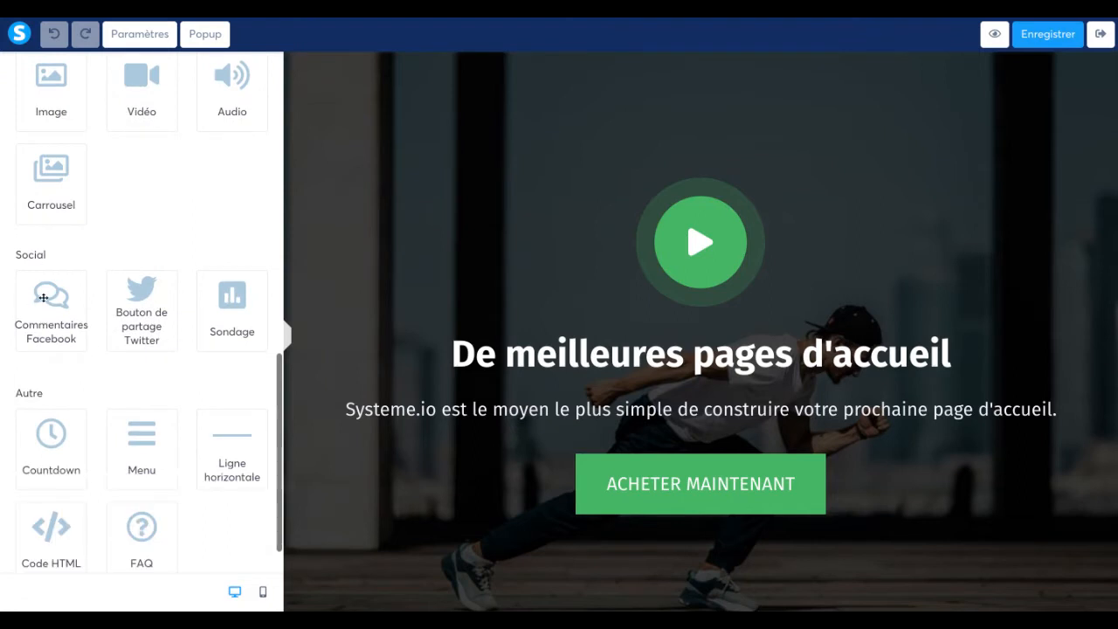
{"action": "scroll", "coordinate": [152, 363], "scroll_direction": "down", "scroll_amount": 1}
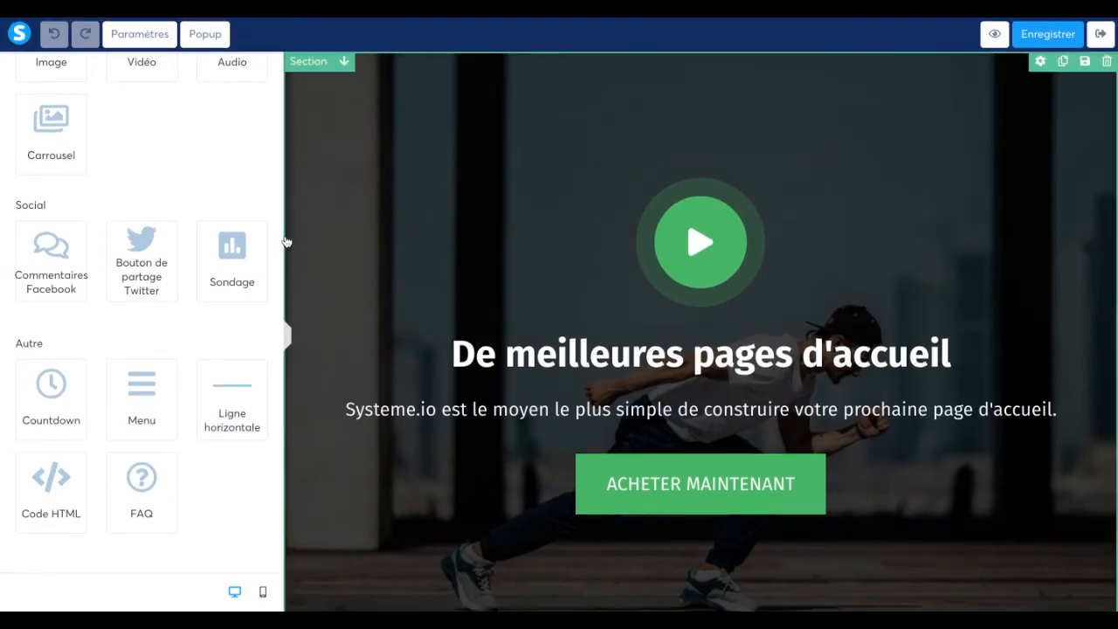
{"action": "scroll", "coordinate": [169, 115], "scroll_direction": "up", "scroll_amount": 10}
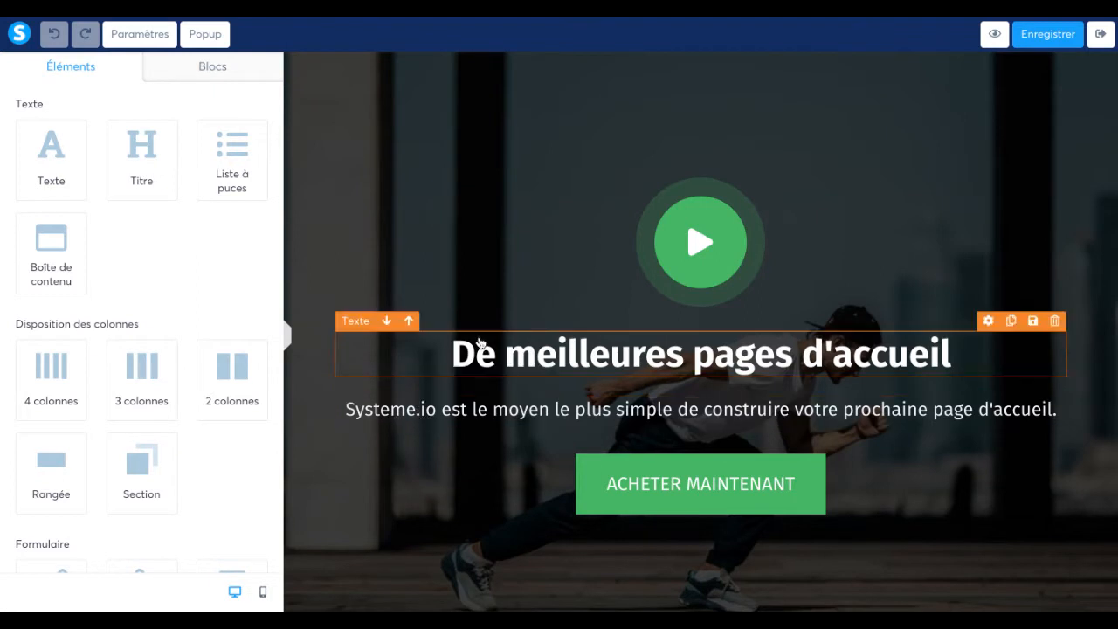
- Move the heading "De meilleures pages d'accueil" below the subtitle and back above it
{"action": "left_click", "coordinate": [387, 322]}
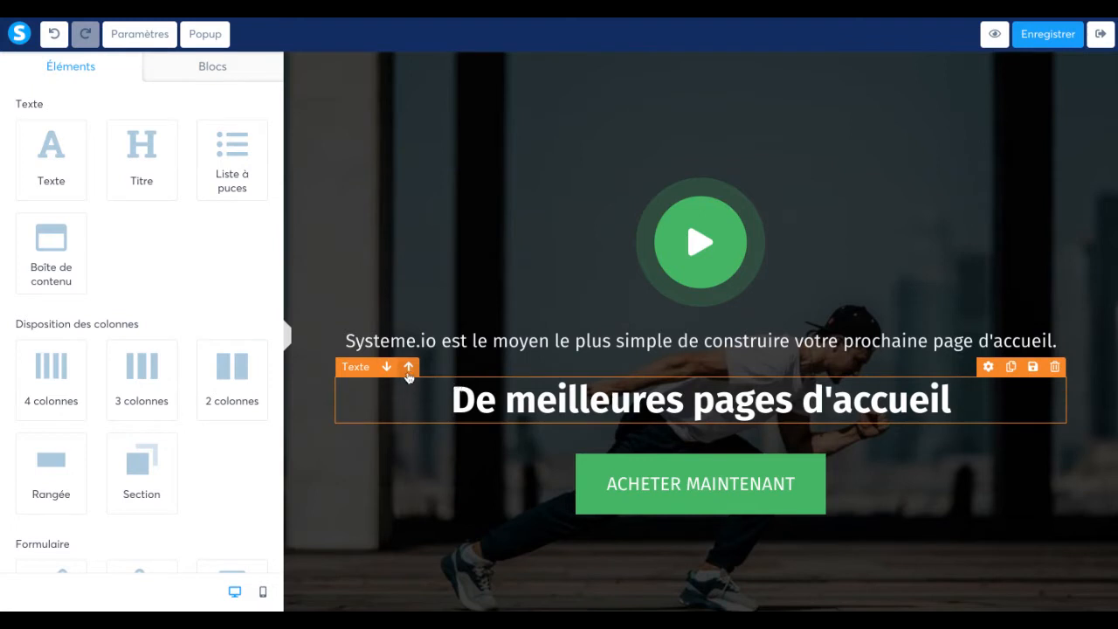
{"action": "left_click", "coordinate": [408, 371]}
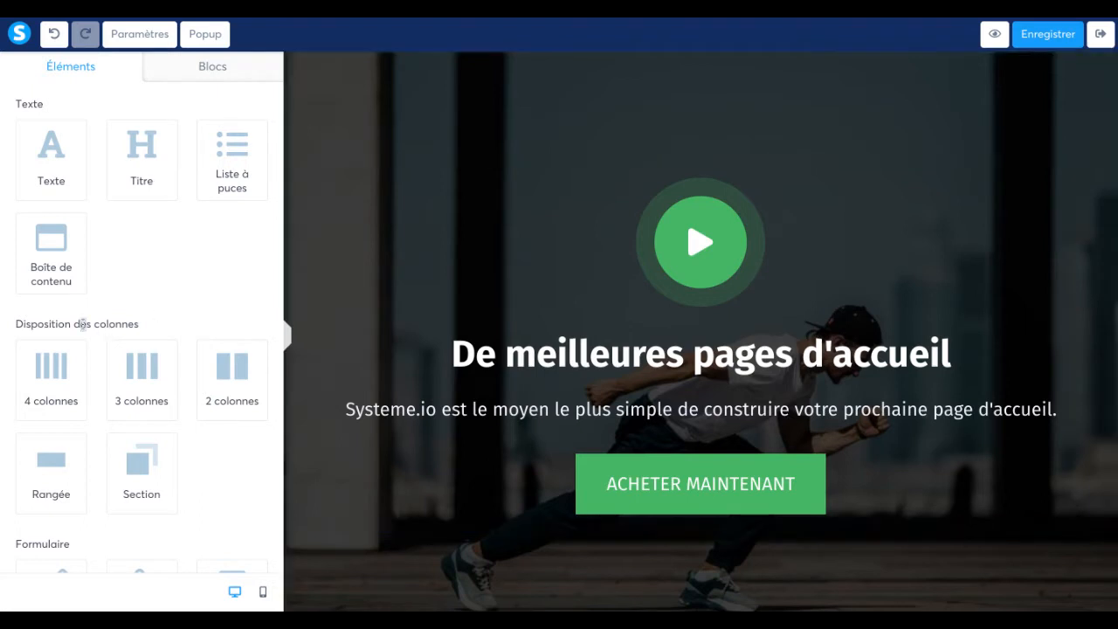
{"action": "left_click_drag", "start_coordinate": [83, 324], "coordinate": [139, 324]}
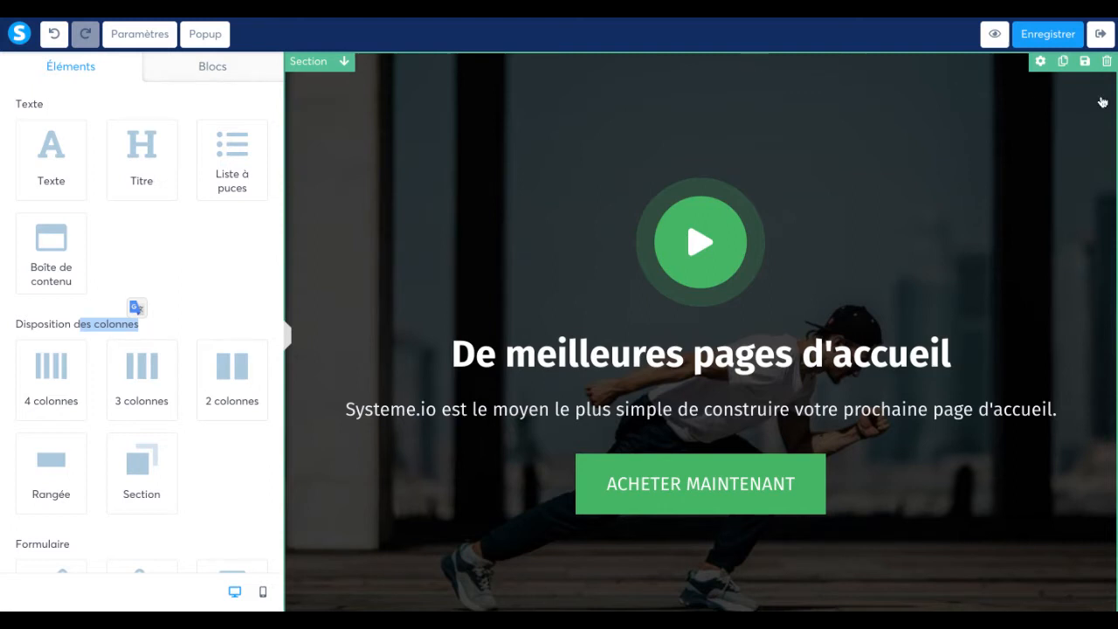
- Examine how the page is divided into sections, from the hero through the logos, articles and product to the testimonials
{"action": "scroll", "coordinate": [1010, 490], "scroll_direction": "down", "scroll_amount": 1}
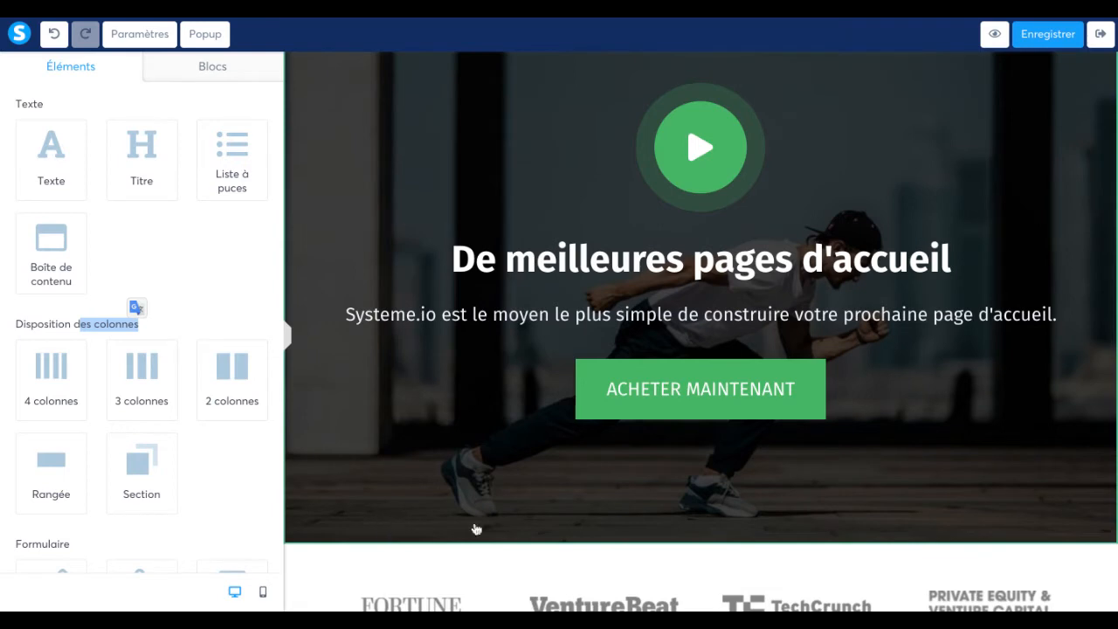
{"action": "scroll", "coordinate": [399, 435], "scroll_direction": "down", "scroll_amount": 2}
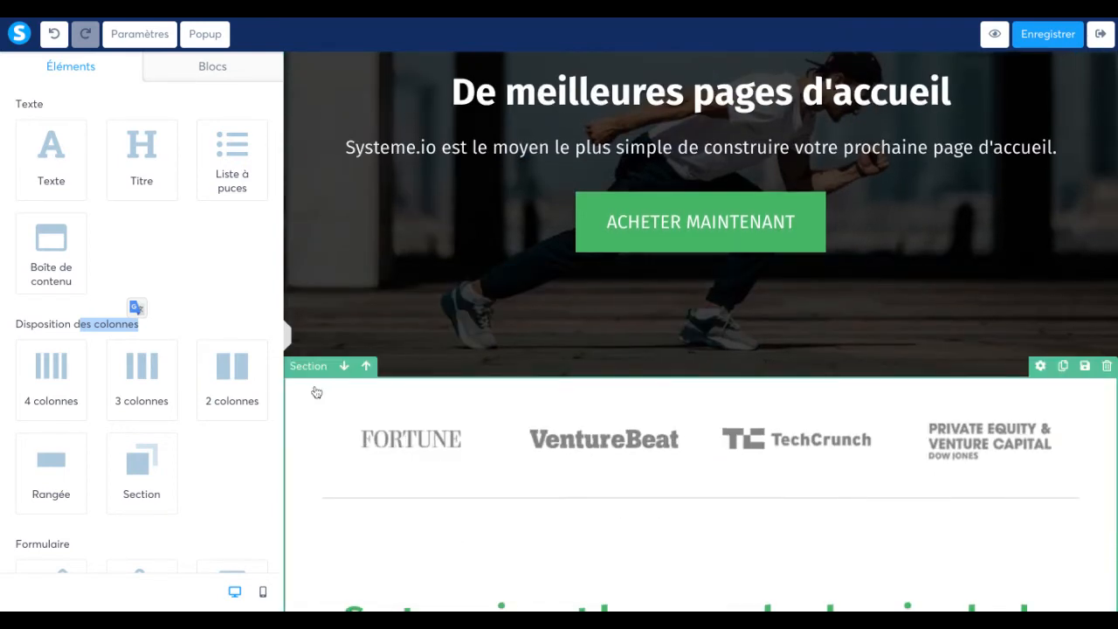
{"action": "scroll", "coordinate": [316, 392], "scroll_direction": "down", "scroll_amount": 1}
{"action": "scroll", "coordinate": [316, 392], "scroll_direction": "down", "scroll_amount": 1}
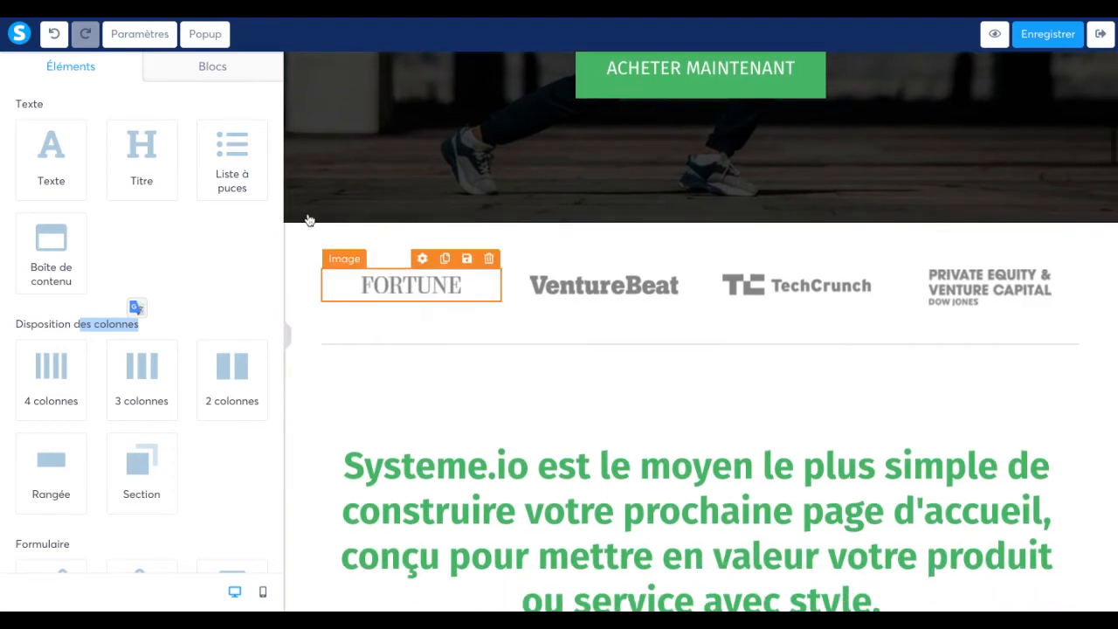
{"action": "scroll", "coordinate": [308, 246], "scroll_direction": "down", "scroll_amount": 1}
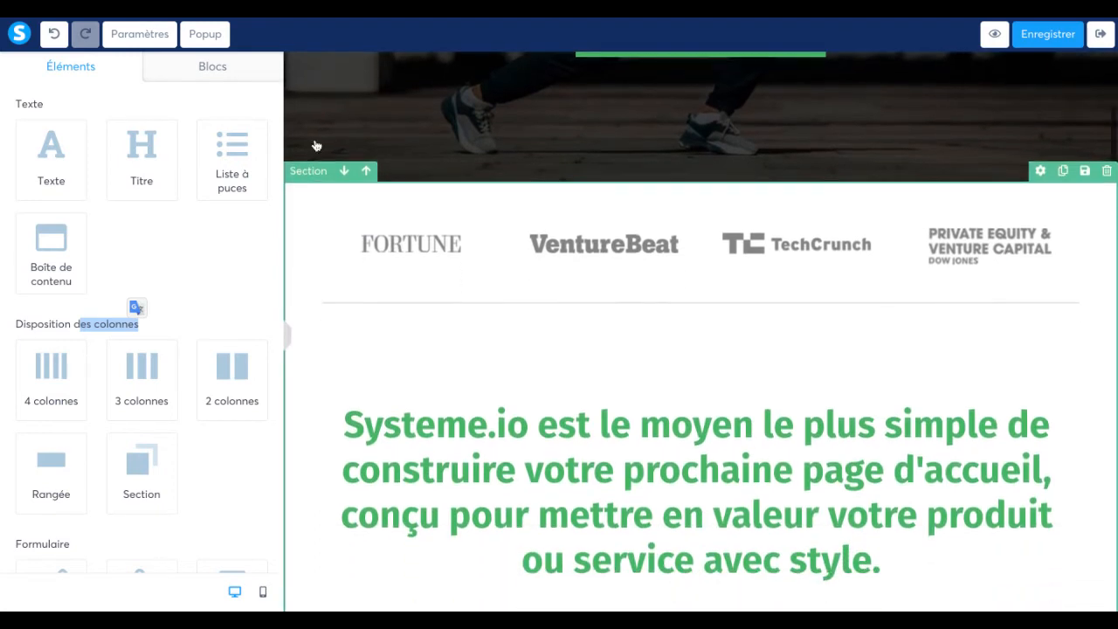
{"action": "scroll", "coordinate": [308, 208], "scroll_direction": "down", "scroll_amount": 5}
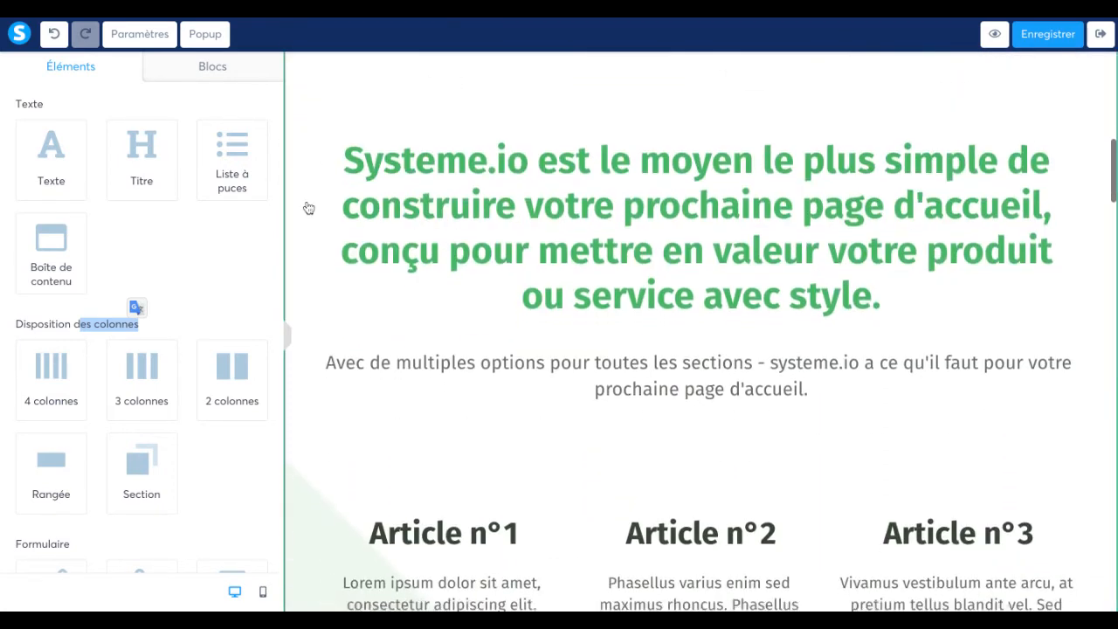
{"action": "scroll", "coordinate": [299, 262], "scroll_direction": "down", "scroll_amount": 5}
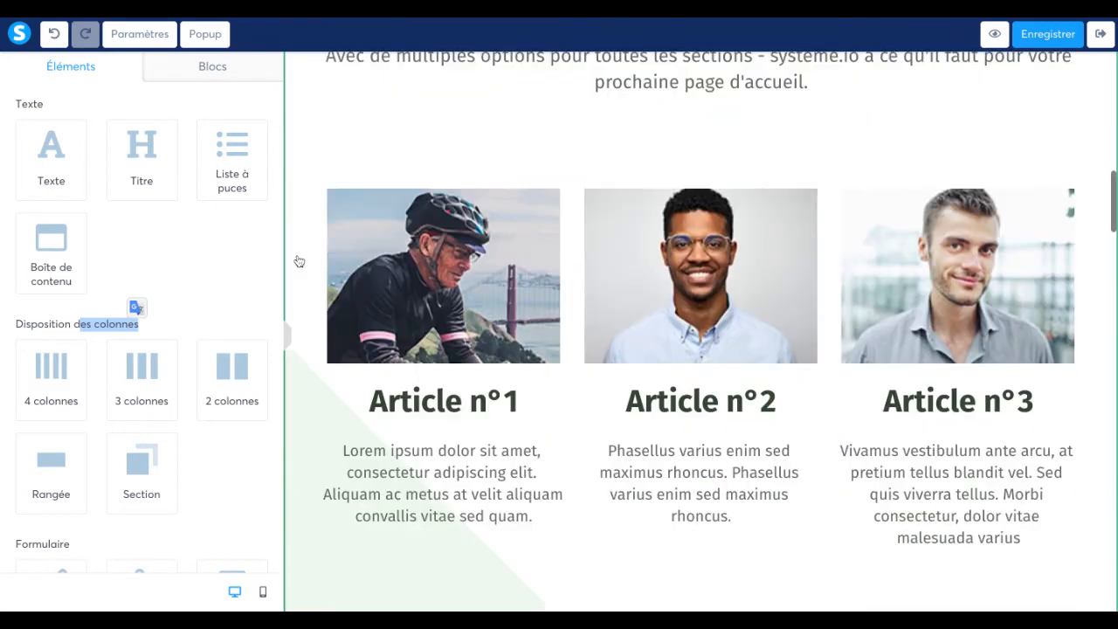
{"action": "scroll", "coordinate": [299, 427], "scroll_direction": "down", "scroll_amount": 3}
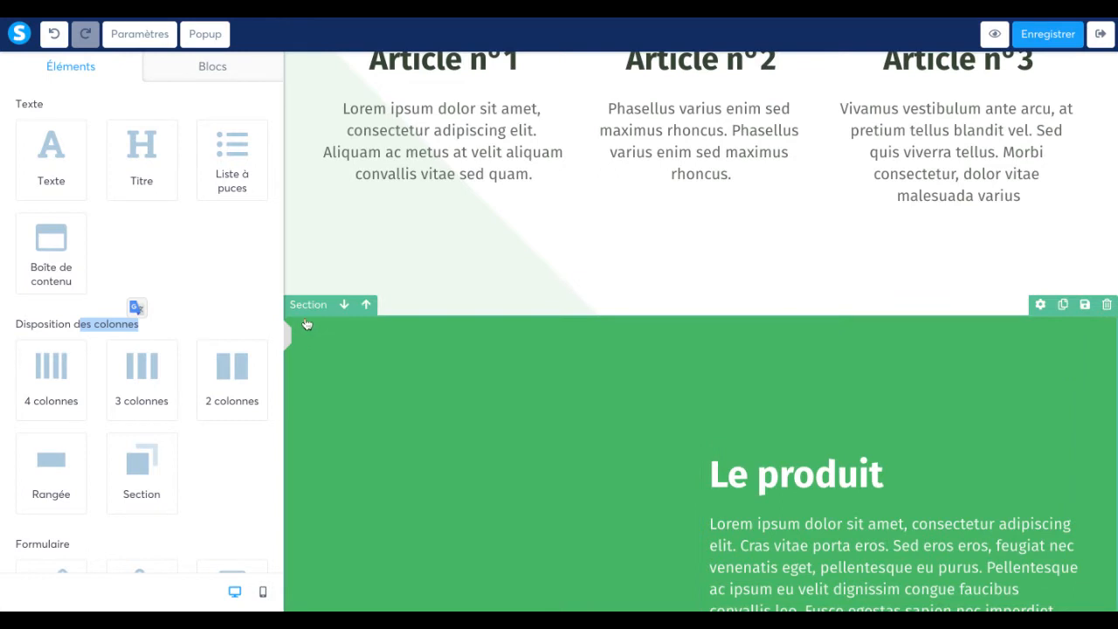
{"action": "scroll", "coordinate": [441, 373], "scroll_direction": "down", "scroll_amount": 3}
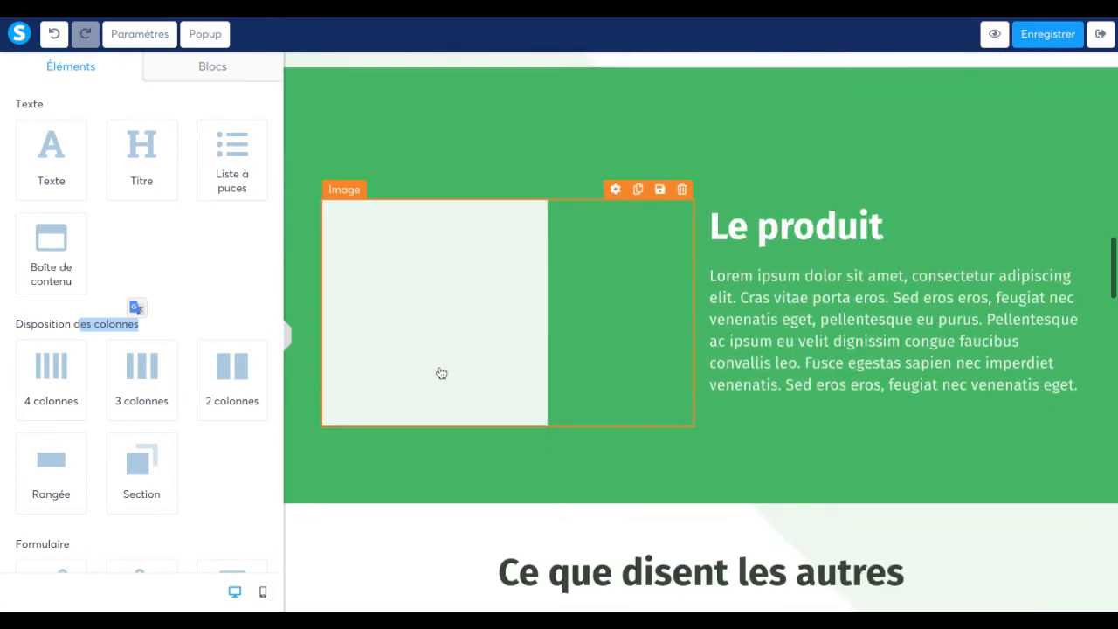
{"action": "scroll", "coordinate": [446, 501], "scroll_direction": "down", "scroll_amount": 2}
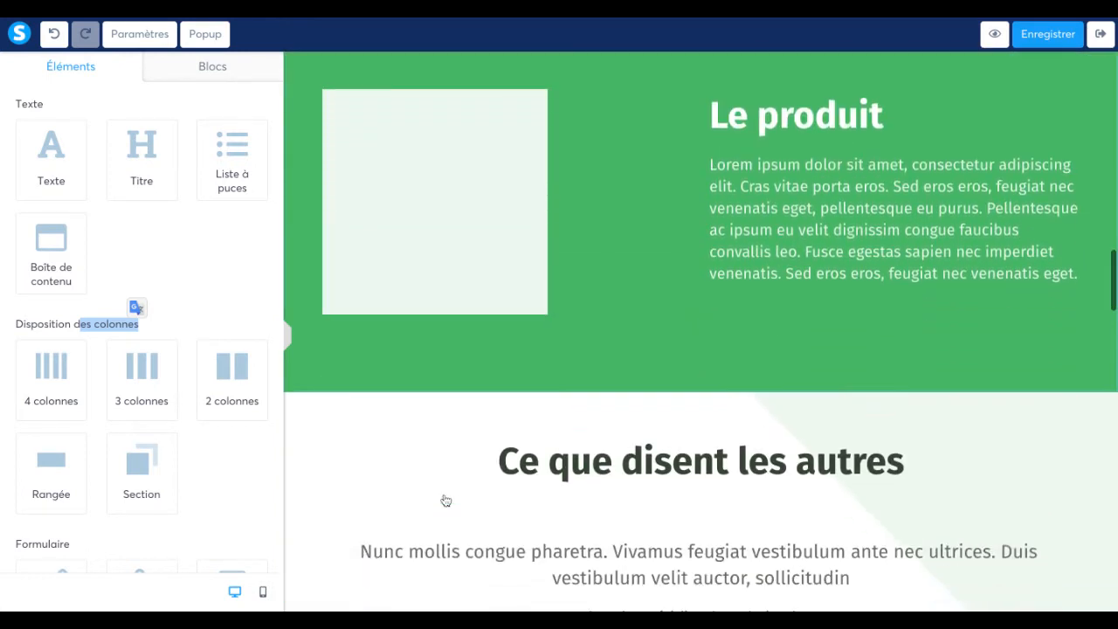
{"action": "scroll", "coordinate": [302, 414], "scroll_direction": "down", "scroll_amount": 5}
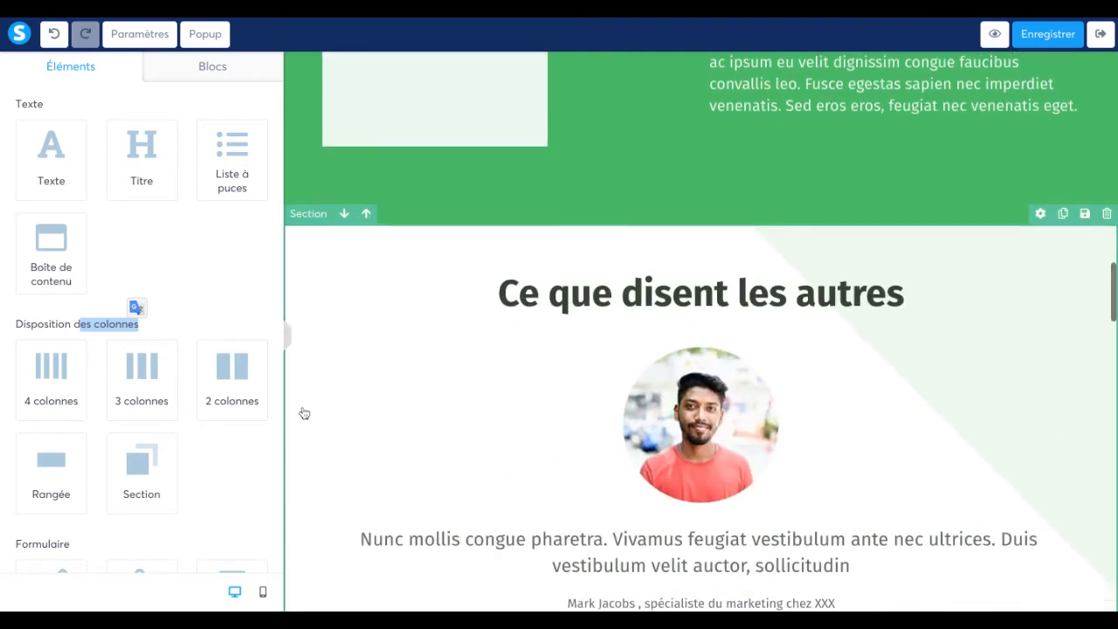
{"action": "scroll", "coordinate": [700, 332], "scroll_direction": "down", "scroll_amount": 1}
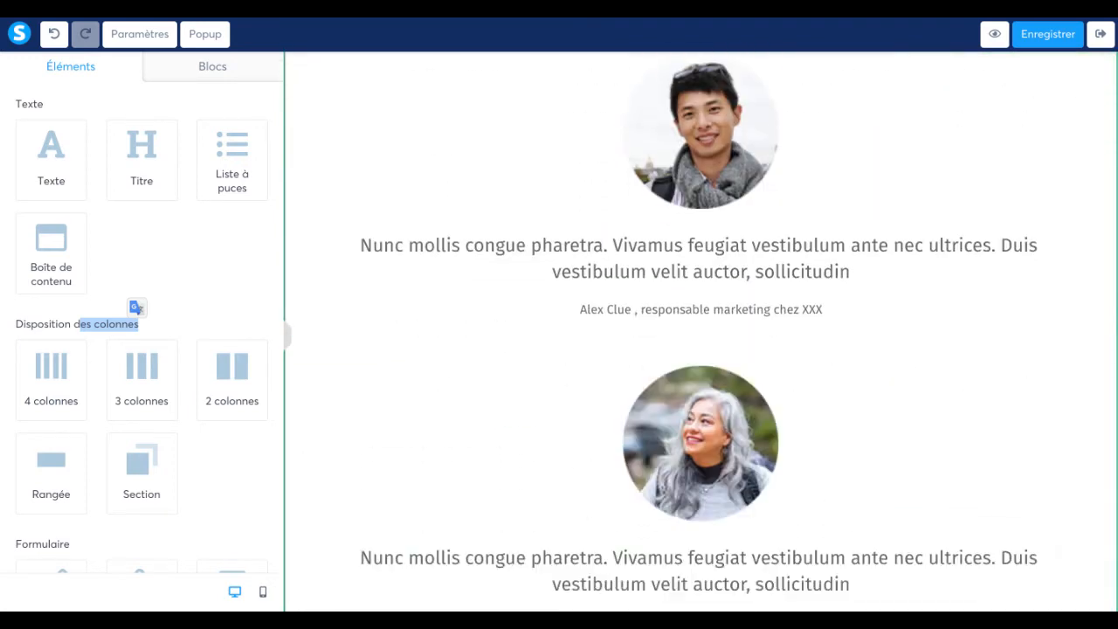
{"action": "scroll", "coordinate": [700, 332], "scroll_direction": "up", "scroll_amount": 12}
{"action": "scroll", "coordinate": [482, 362], "scroll_direction": "up", "scroll_amount": 1}
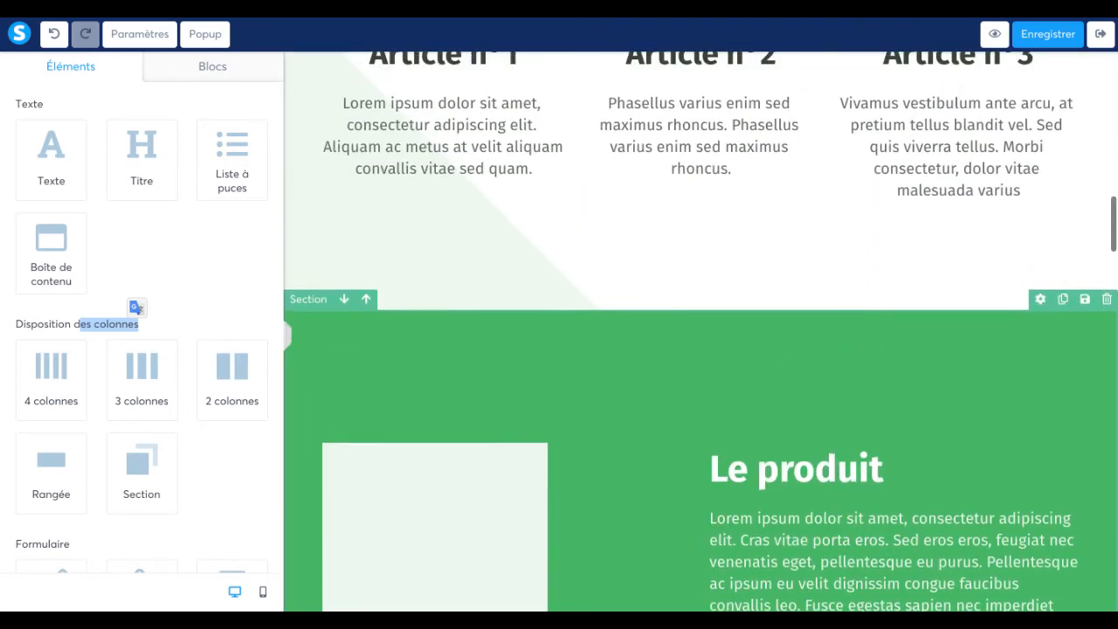
{"action": "scroll", "coordinate": [677, 368], "scroll_direction": "up", "scroll_amount": 15}
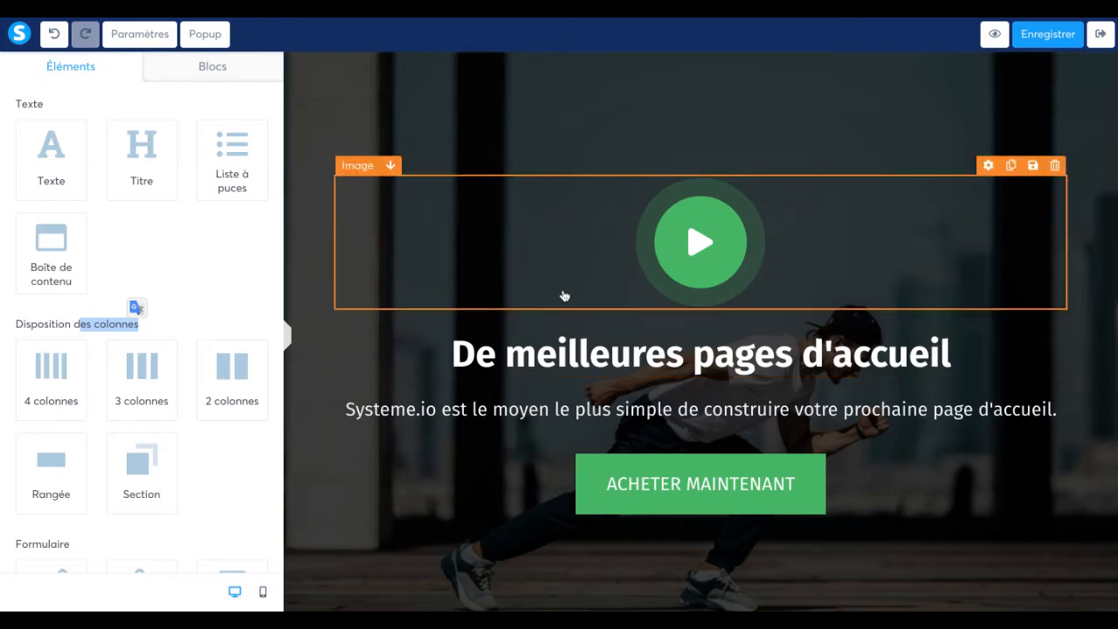
{"action": "scroll", "coordinate": [450, 385], "scroll_direction": "down", "scroll_amount": 2}
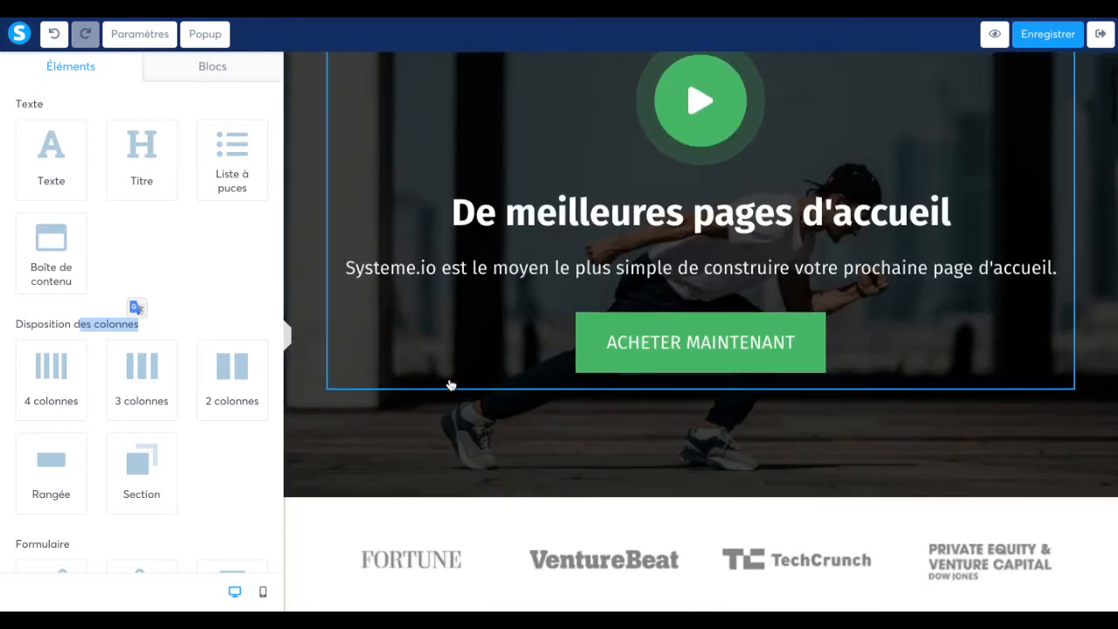
{"action": "scroll", "coordinate": [450, 385], "scroll_direction": "down", "scroll_amount": 2}
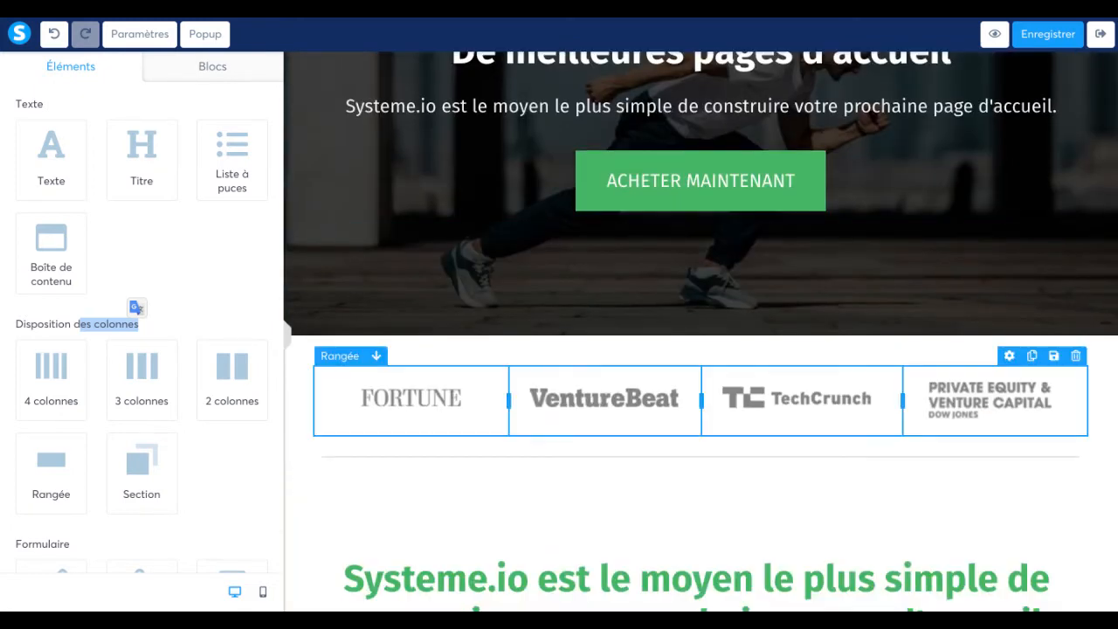
- Inspect the settings and column dividers of the four-logo row
{"action": "left_click", "coordinate": [337, 362]}
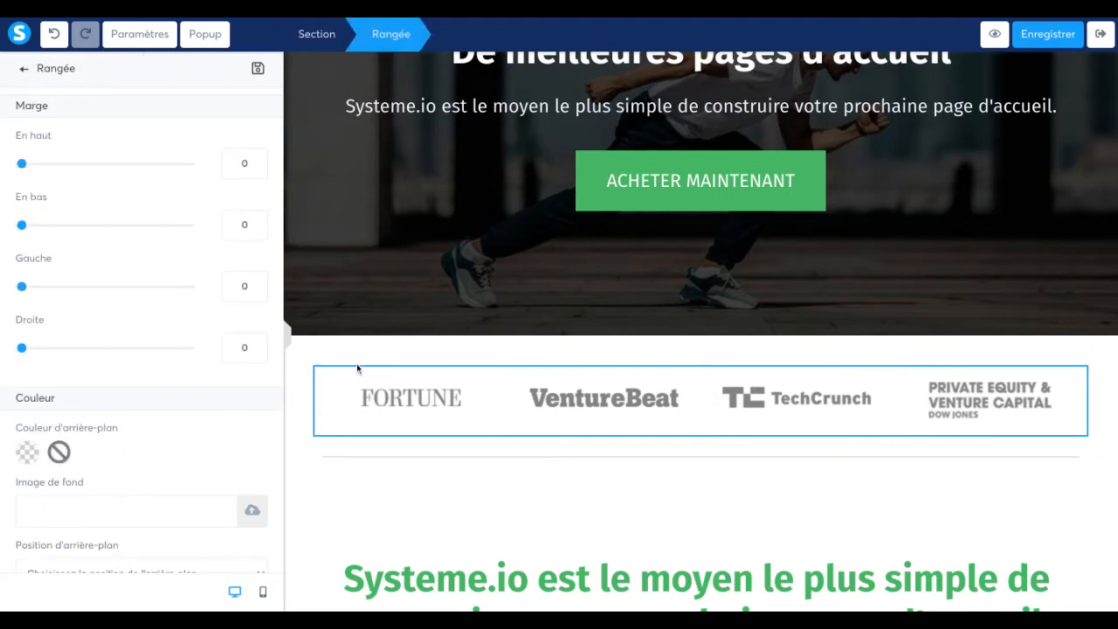
{"action": "left_click", "coordinate": [327, 355]}
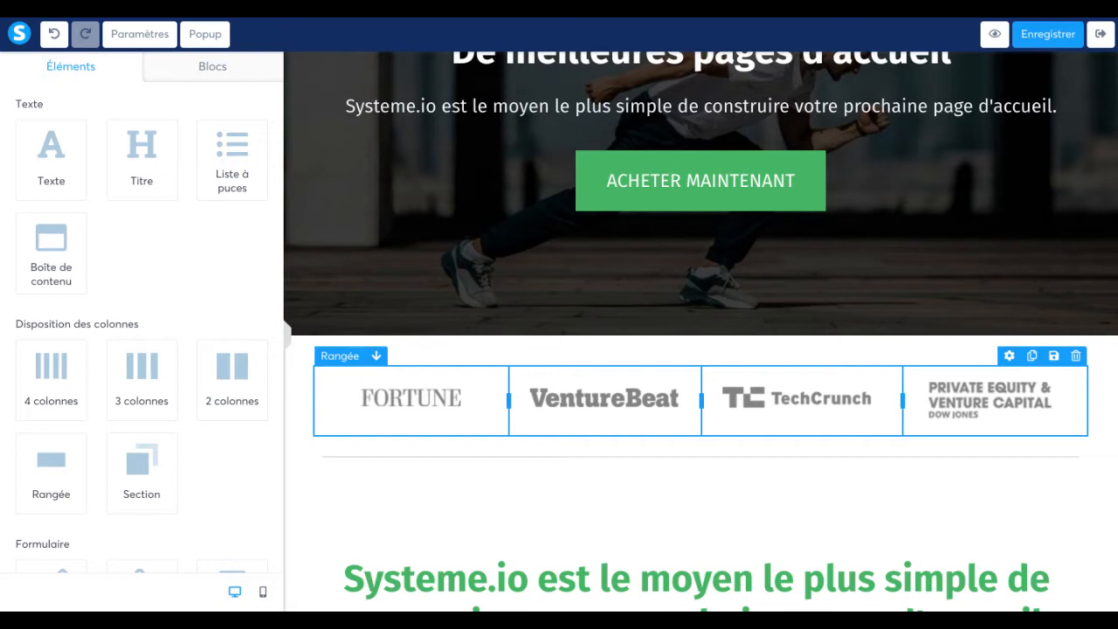
{"action": "mouse_move", "coordinate": [509, 400]}
{"action": "left_mouse_down"}
{"action": "mouse_move", "coordinate": [443, 400]}
{"action": "mouse_move", "coordinate": [638, 400]}
{"action": "mouse_move", "coordinate": [444, 401]}
{"action": "mouse_move", "coordinate": [509, 400]}
{"action": "left_mouse_up"}
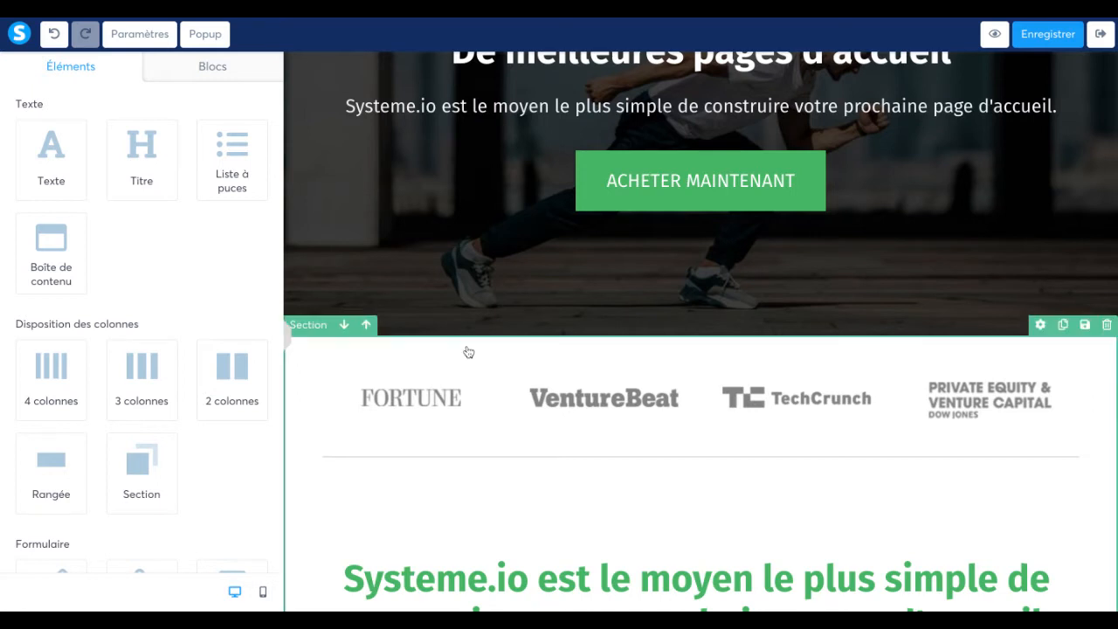
{"action": "left_click", "coordinate": [479, 398]}
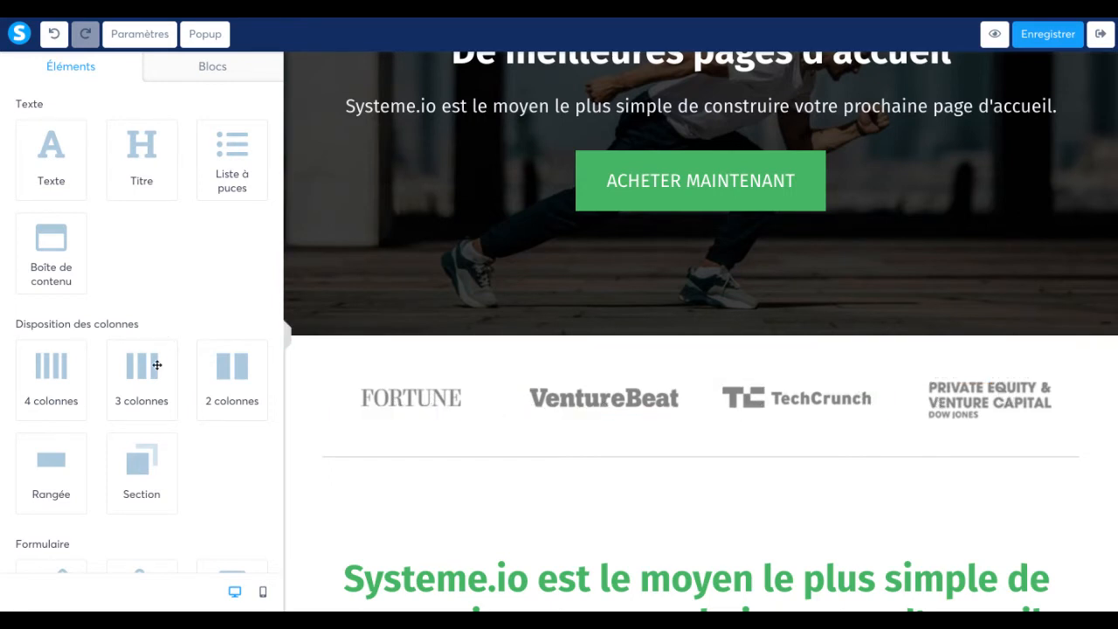
- Insert two empty three-column rows, one directly below the logo row and one directly above it
{"action": "left_click_drag", "start_coordinate": [149, 375], "coordinate": [701, 423]}
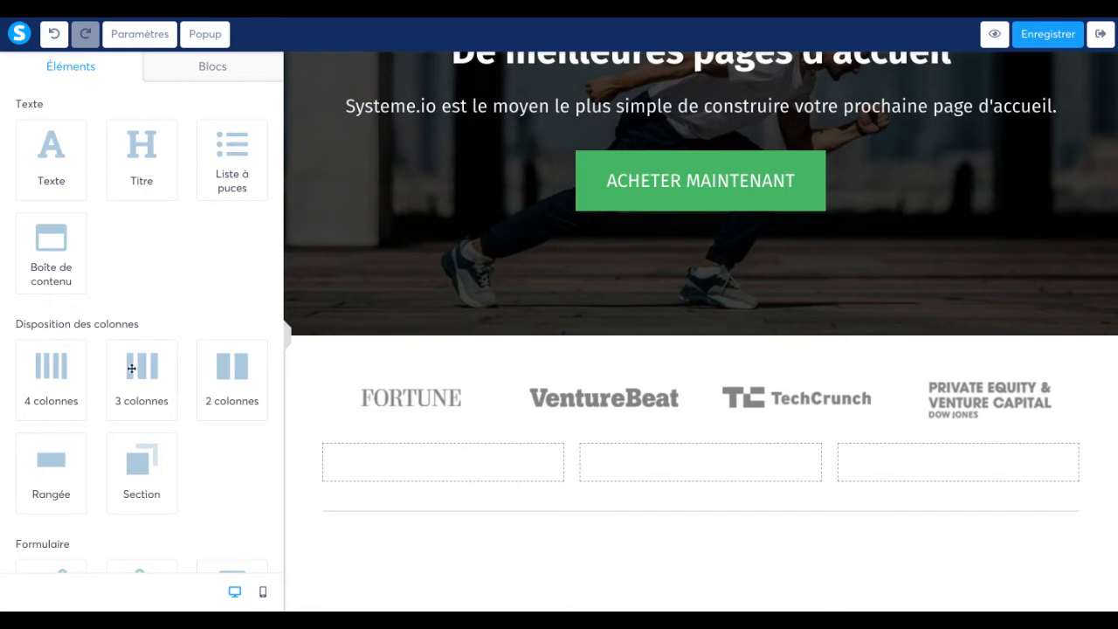
{"action": "left_click_drag", "start_coordinate": [135, 368], "coordinate": [436, 430]}
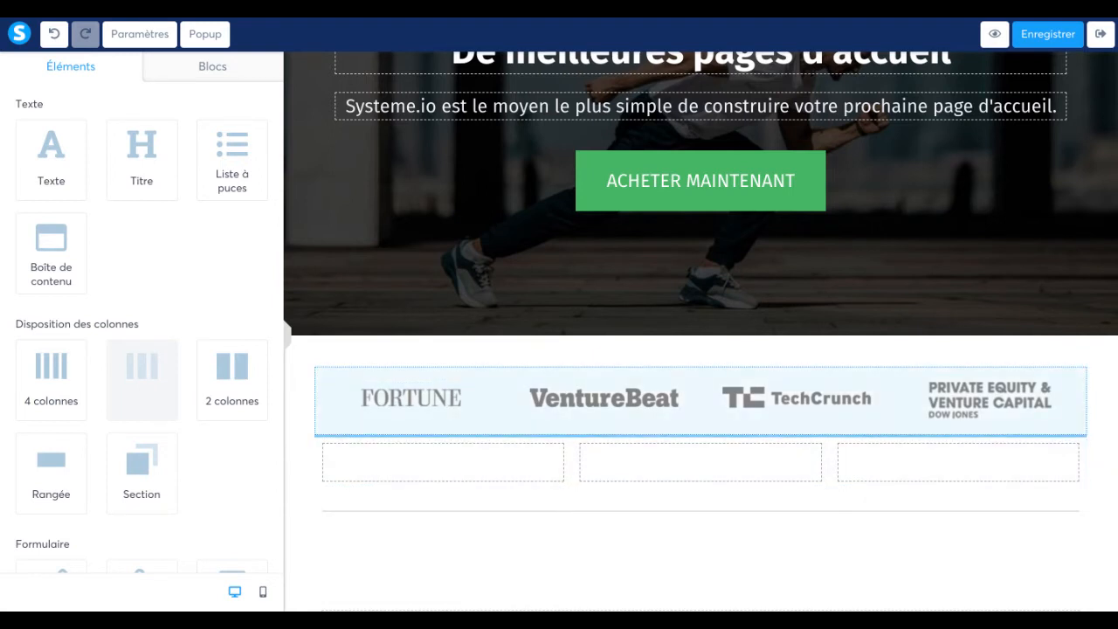
{"action": "left_click_drag", "start_coordinate": [437, 430], "coordinate": [437, 371]}
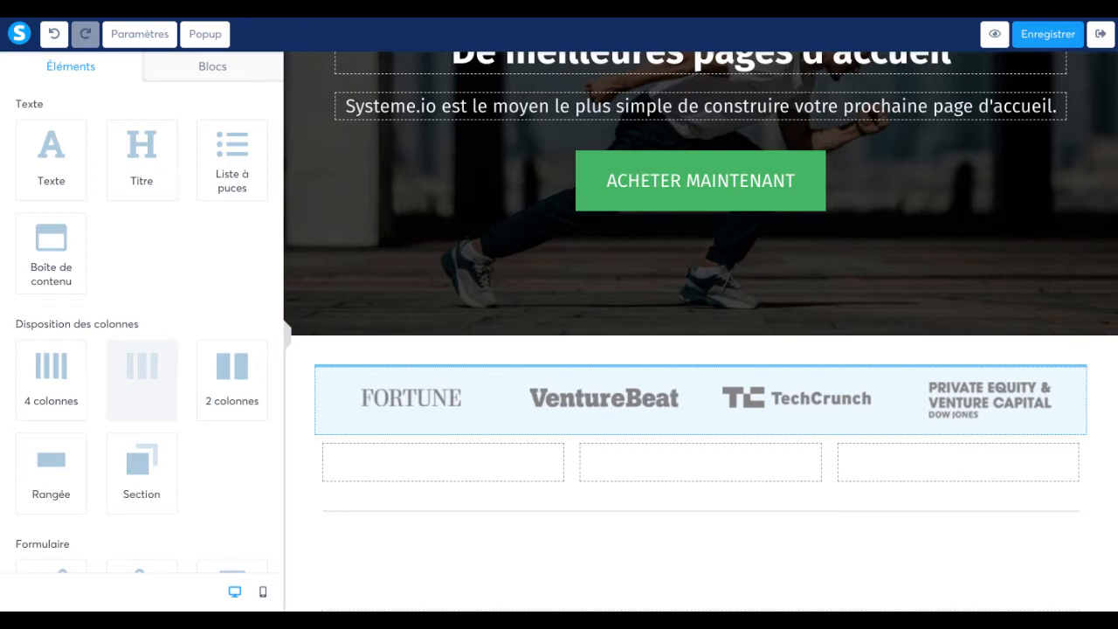
{"action": "left_click_drag", "start_coordinate": [437, 372], "coordinate": [437, 371]}
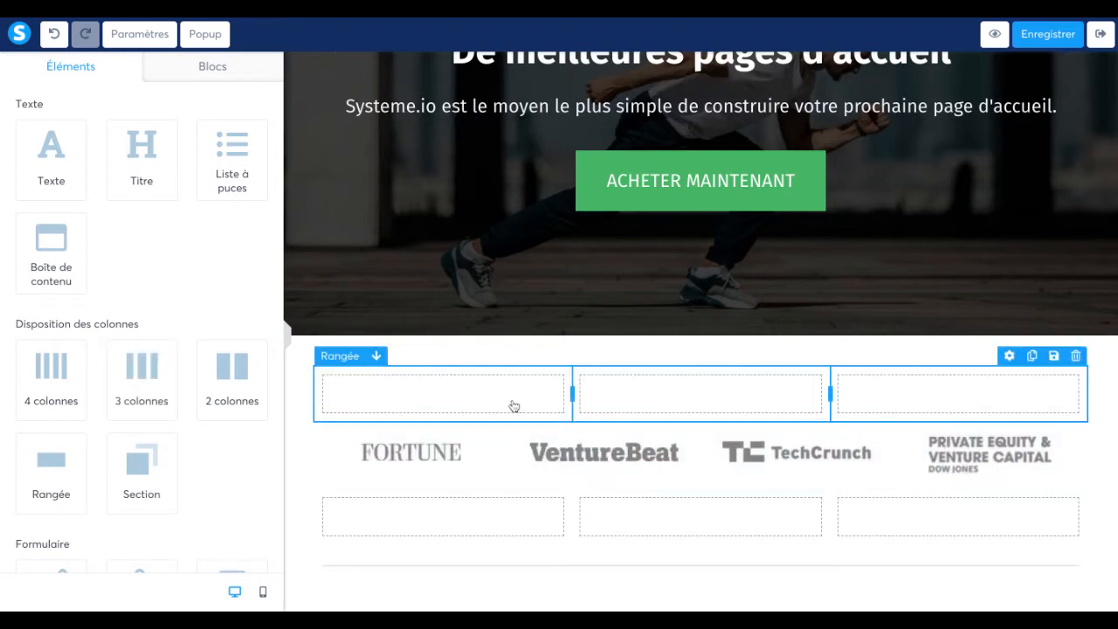
- Move the empty three-column row above the logos down two places, below the other empty row
{"action": "left_click", "coordinate": [376, 357]}
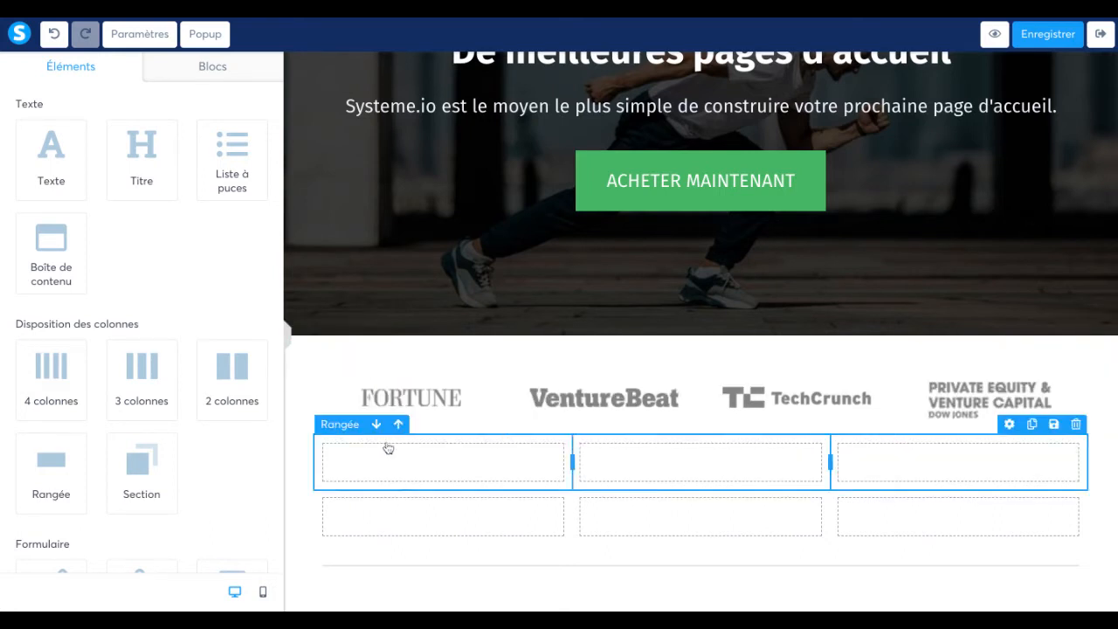
{"action": "left_click", "coordinate": [377, 424]}
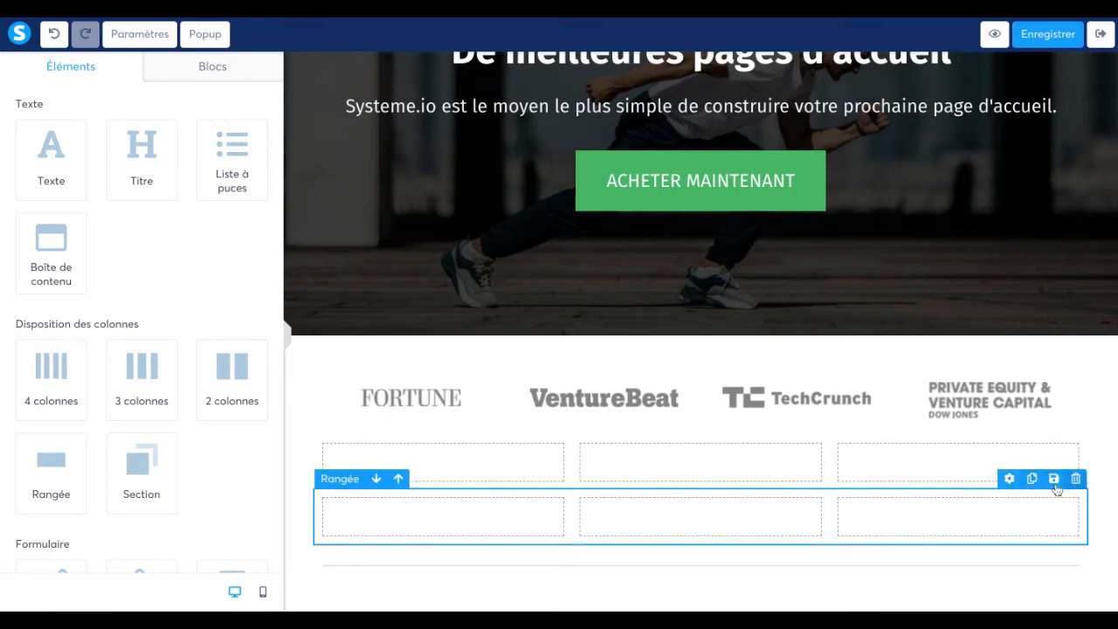
- Check the settings of the lower empty three-column row, and try duplicating the row before deleting the extra one
{"action": "left_click", "coordinate": [1010, 479]}
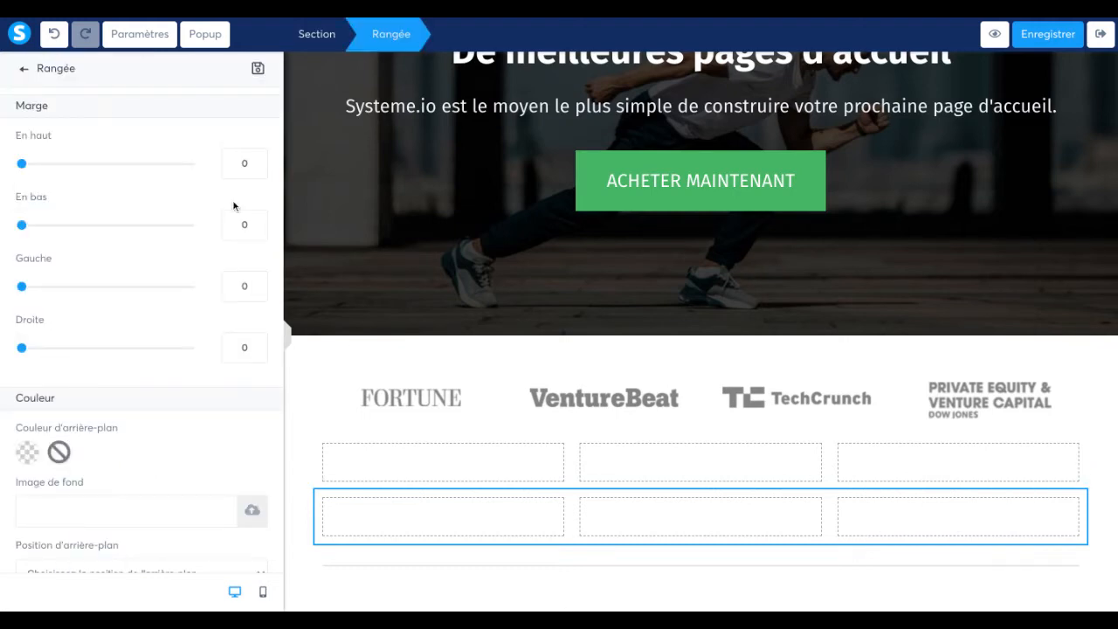
{"action": "left_click", "coordinate": [956, 525]}
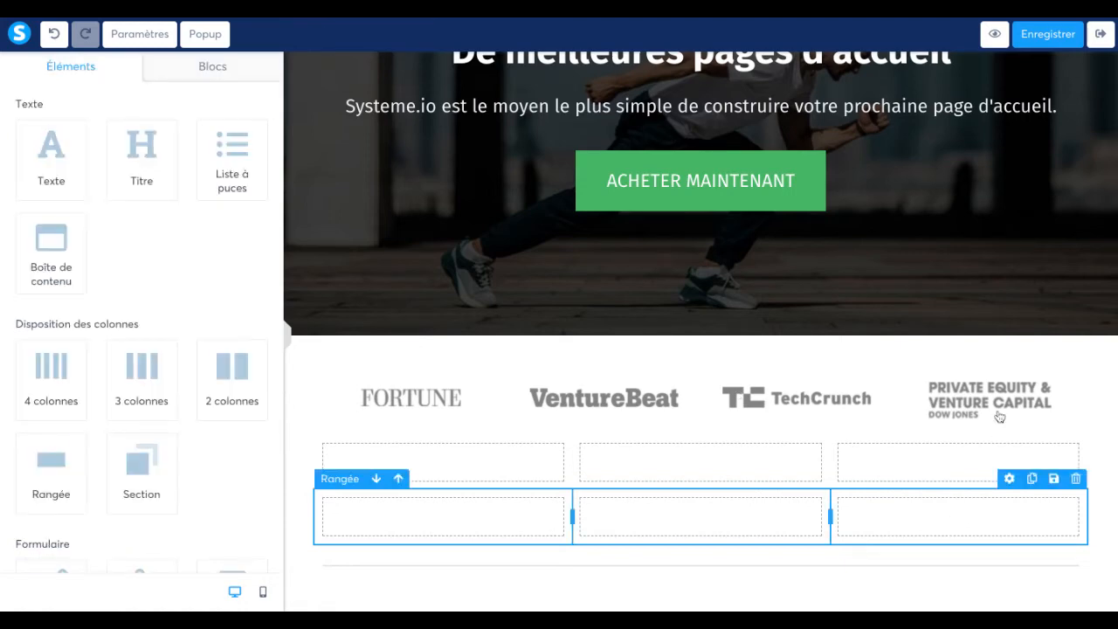
{"action": "left_click", "coordinate": [1031, 479]}
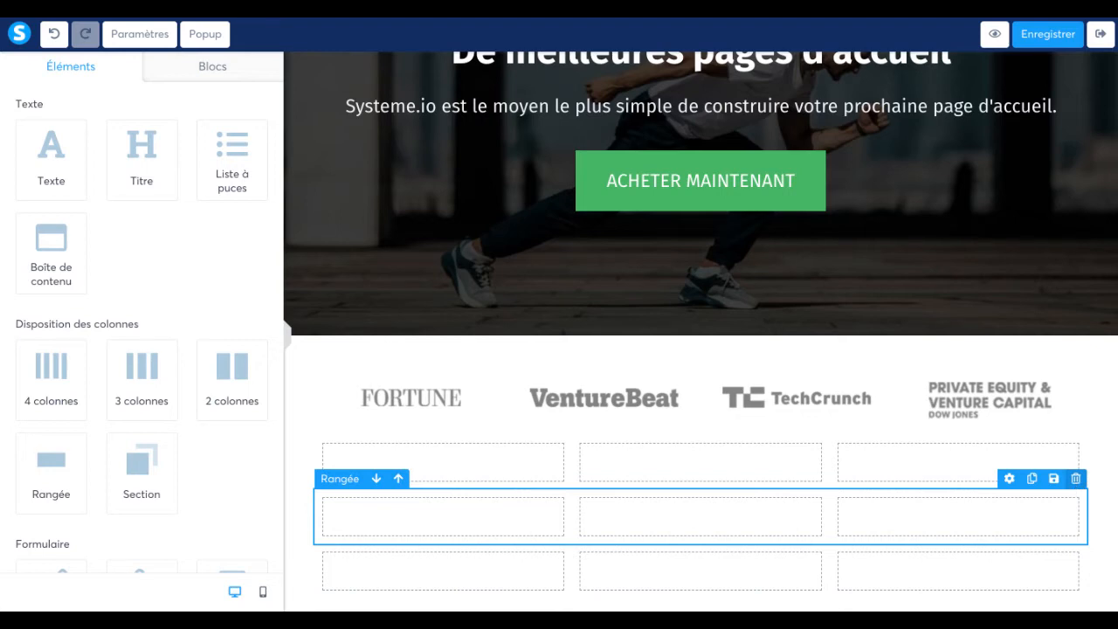
{"action": "left_click", "coordinate": [1076, 479]}
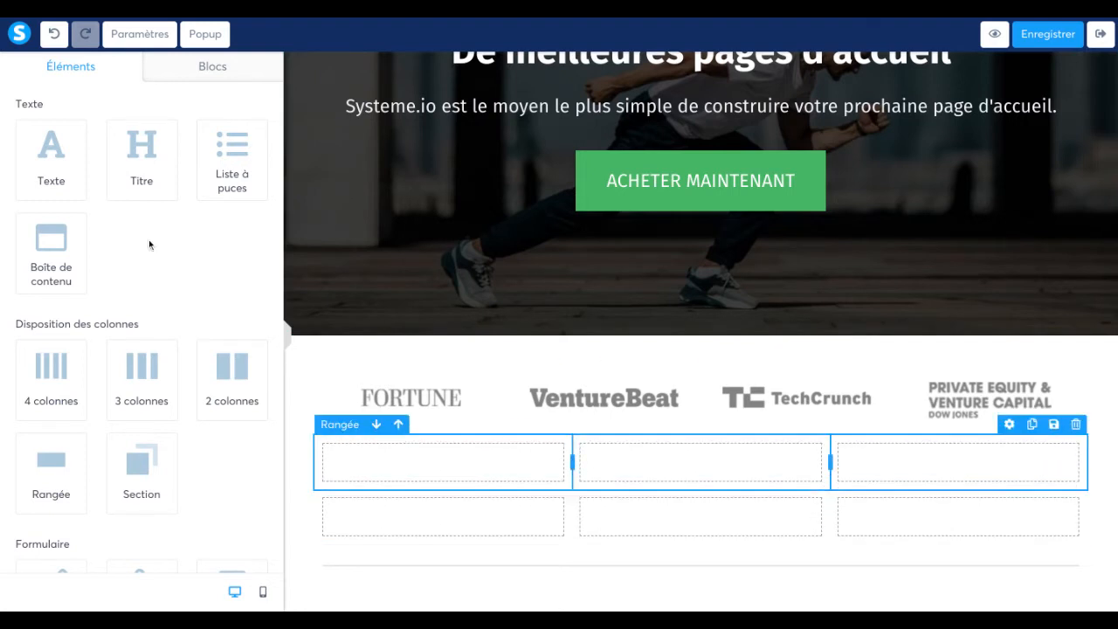
- Add a text element to the middle column of the first empty row below the logos and open its settings
{"action": "left_click_drag", "start_coordinate": [48, 157], "coordinate": [699, 463]}
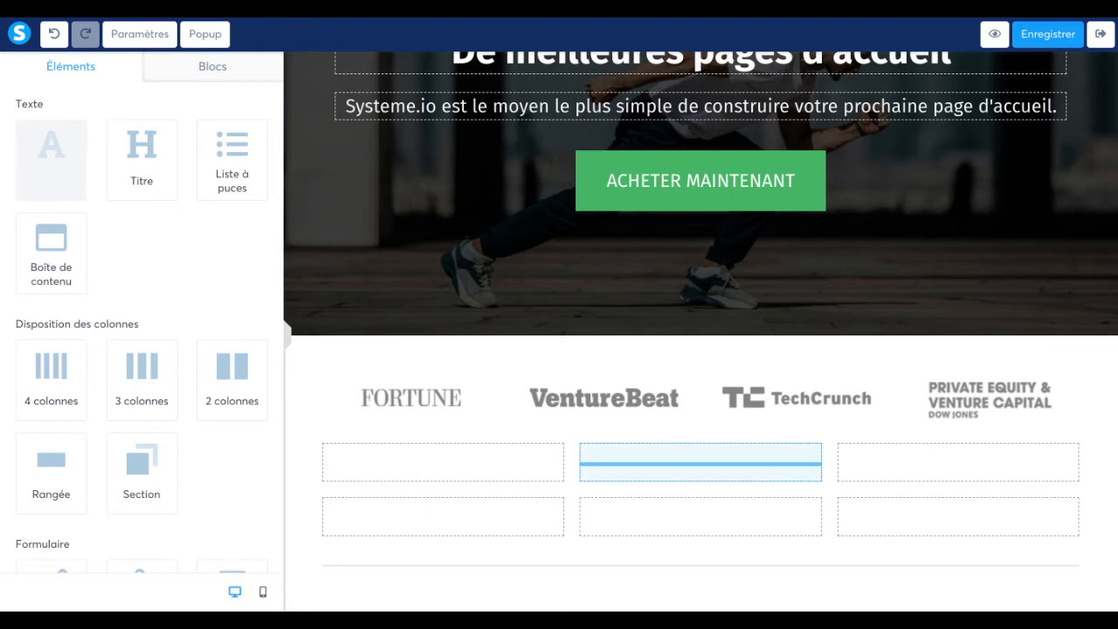
{"action": "left_click_drag", "start_coordinate": [699, 463], "coordinate": [699, 463]}
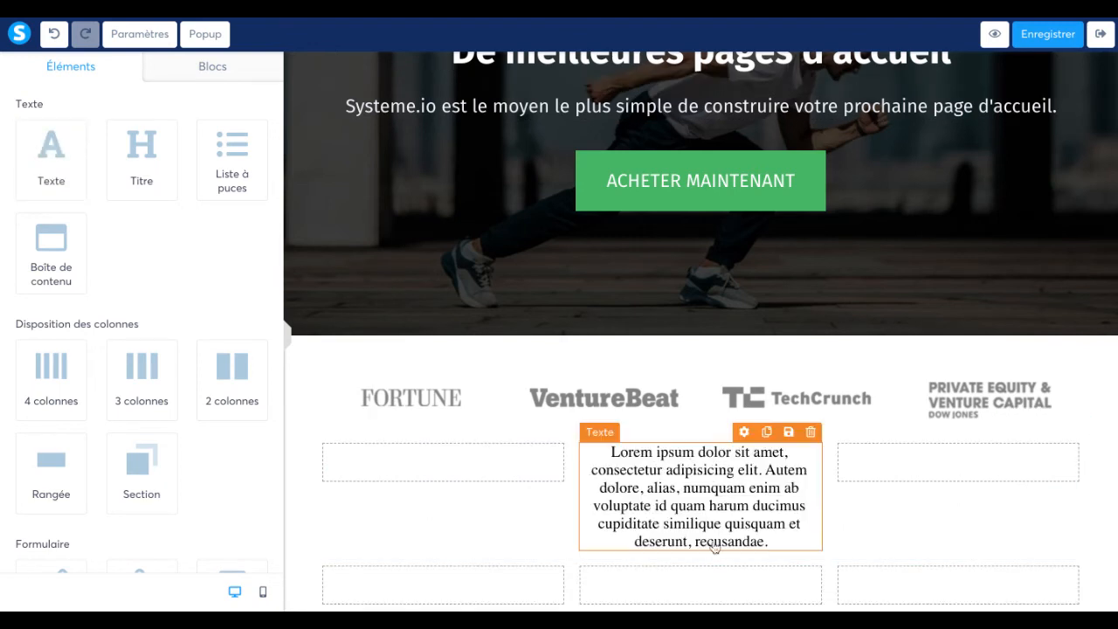
{"action": "left_click", "coordinate": [675, 494]}
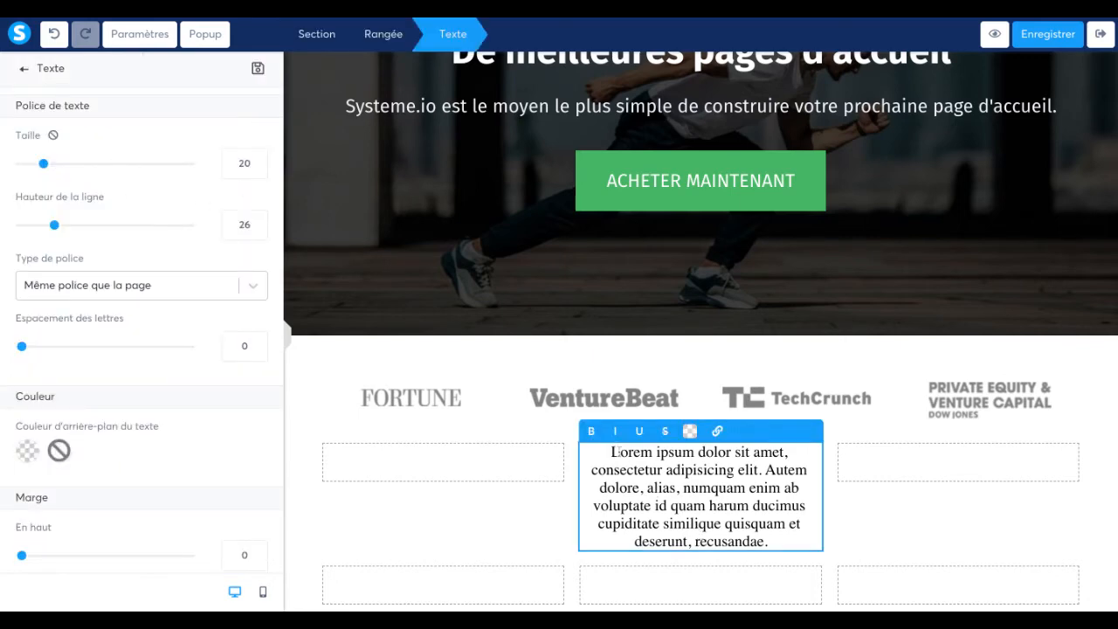
- Make the words "Lorem ipsum" at the start of the new text bold
{"action": "left_click_drag", "start_coordinate": [612, 451], "coordinate": [773, 546]}
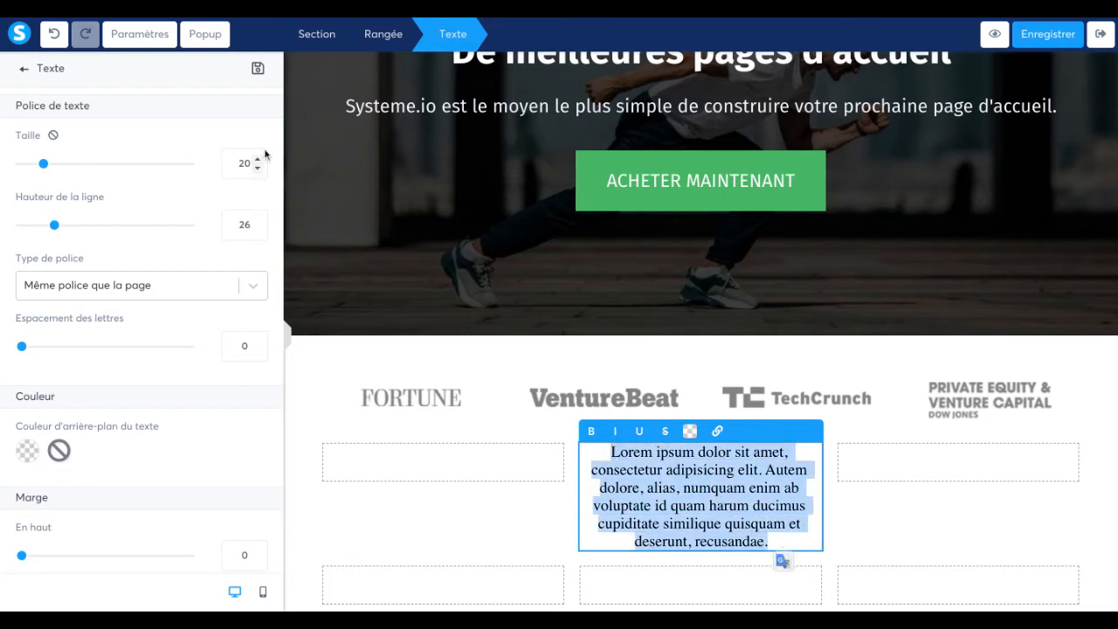
{"action": "left_click", "coordinate": [743, 472]}
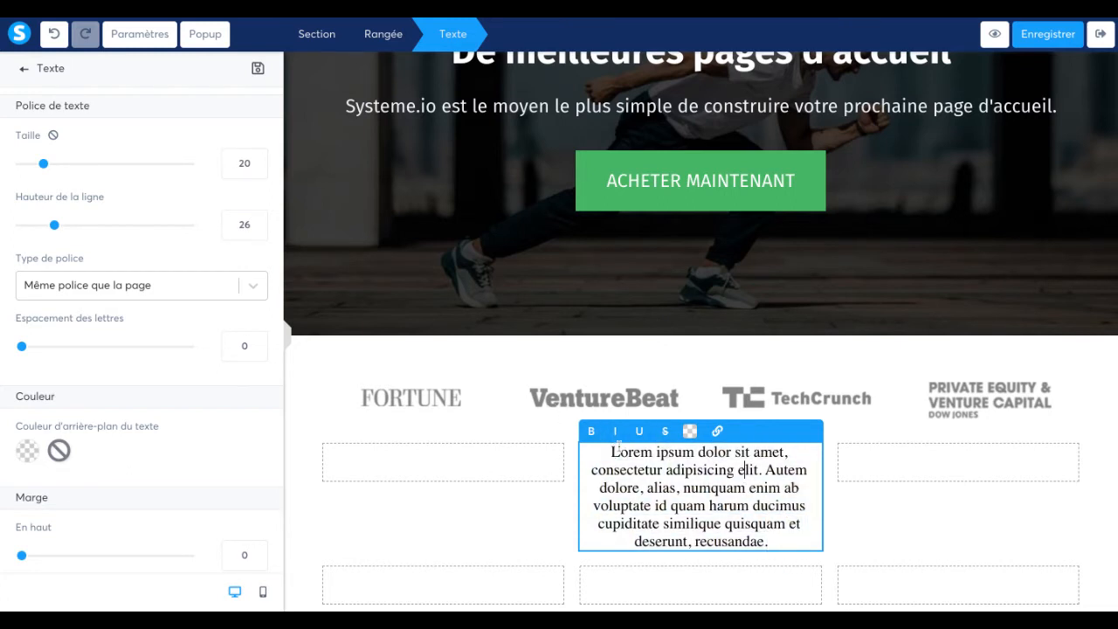
{"action": "left_click_drag", "start_coordinate": [612, 452], "coordinate": [696, 454]}
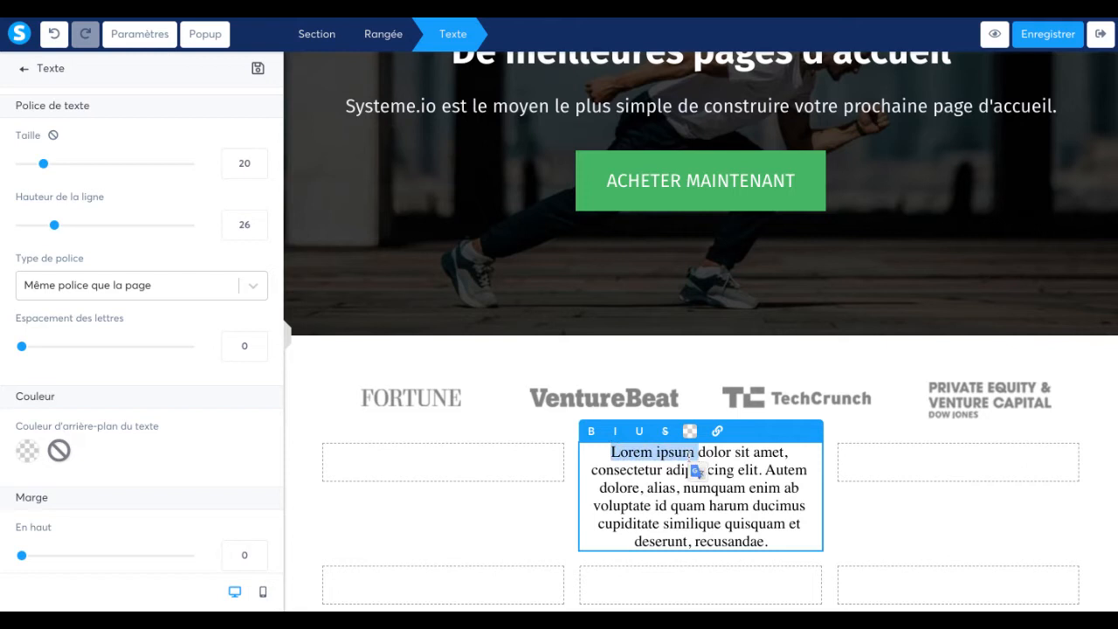
{"action": "left_click", "coordinate": [590, 433]}
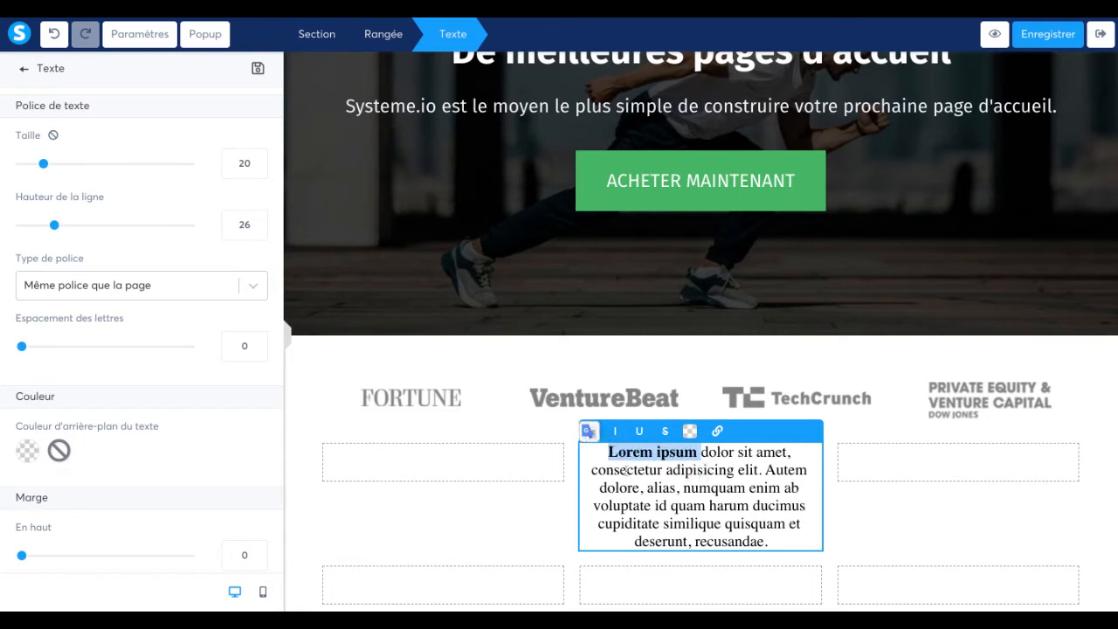
{"action": "left_click", "coordinate": [657, 505]}
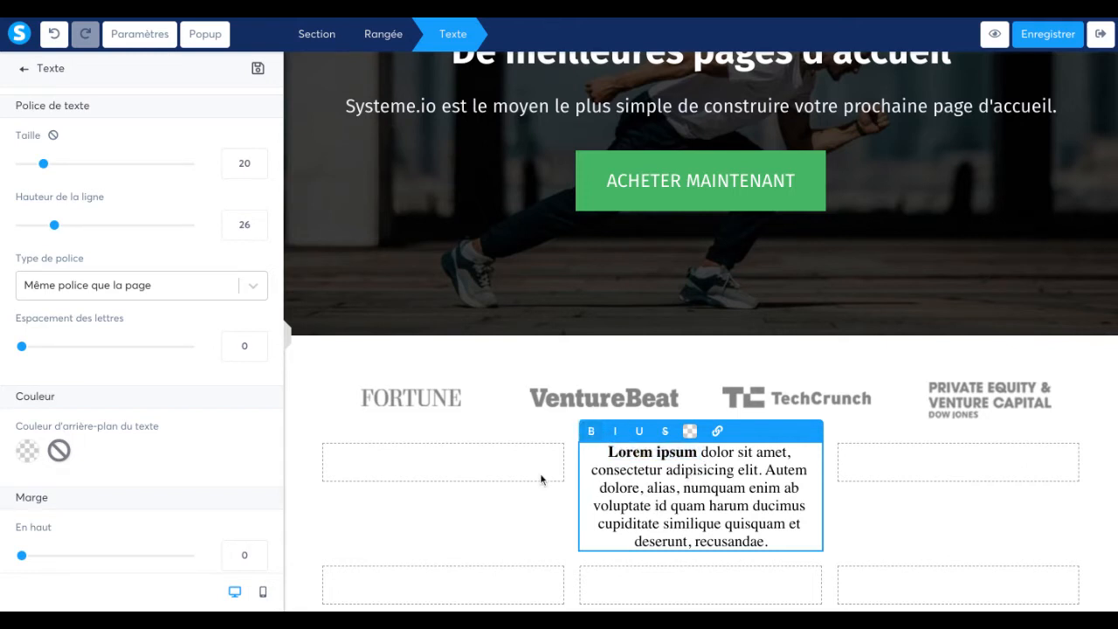
- Set the text element's font size to 16 and its line height to 27
{"action": "left_click", "coordinate": [257, 168]}
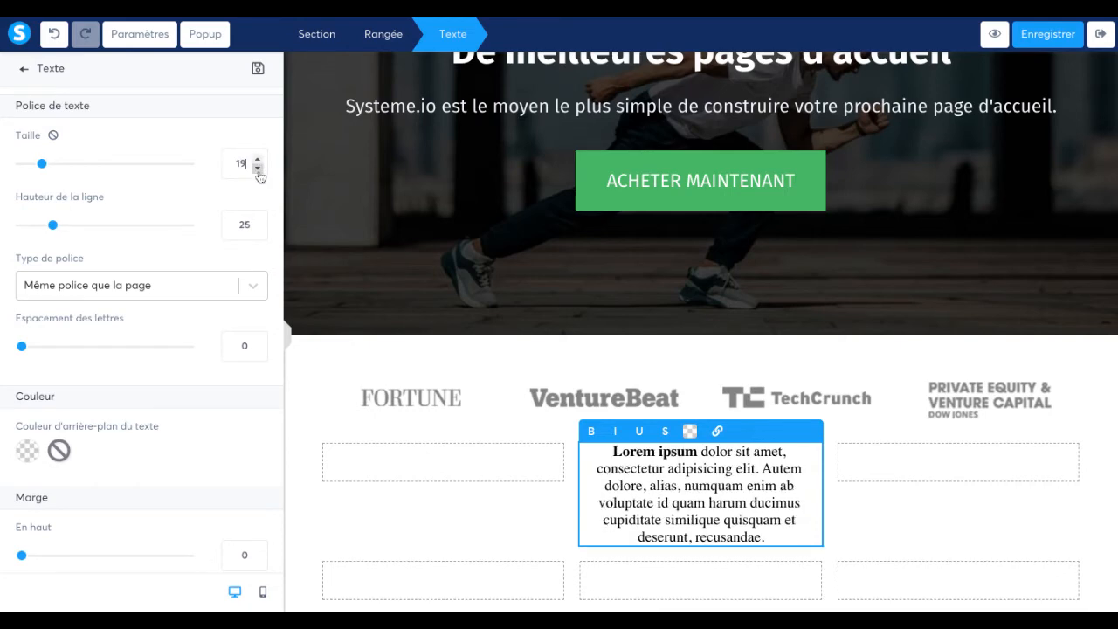
{"action": "left_click", "coordinate": [258, 168]}
{"action": "left_click", "coordinate": [258, 169]}
{"action": "left_click", "coordinate": [258, 169]}
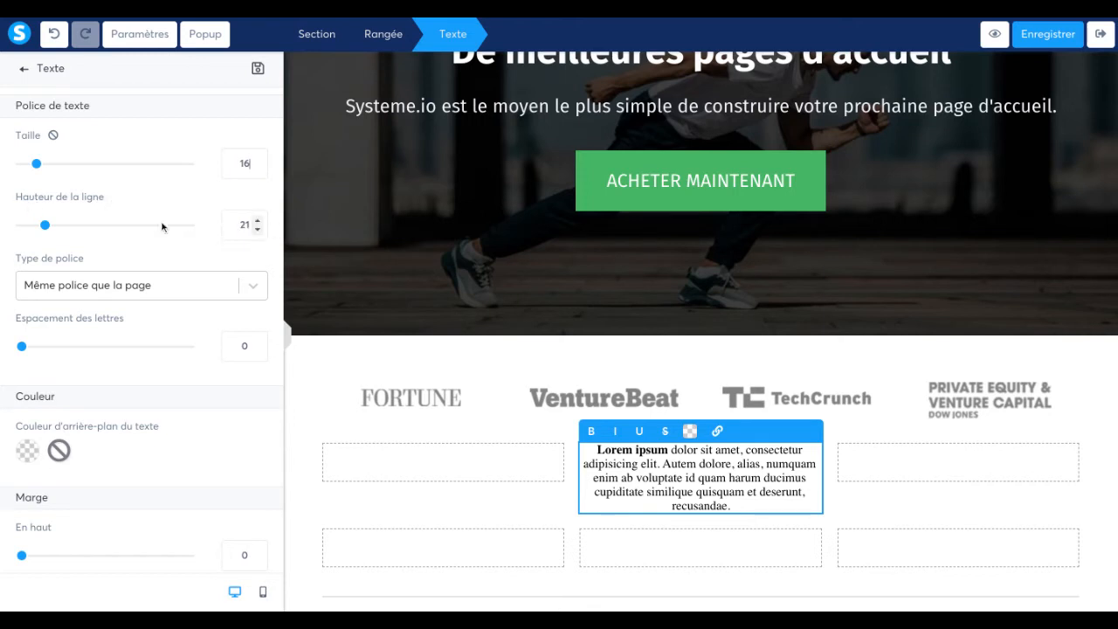
{"action": "mouse_move", "coordinate": [45, 226]}
{"action": "left_mouse_down"}
{"action": "mouse_move", "coordinate": [74, 225]}
{"action": "mouse_move", "coordinate": [56, 226]}
{"action": "left_mouse_up"}
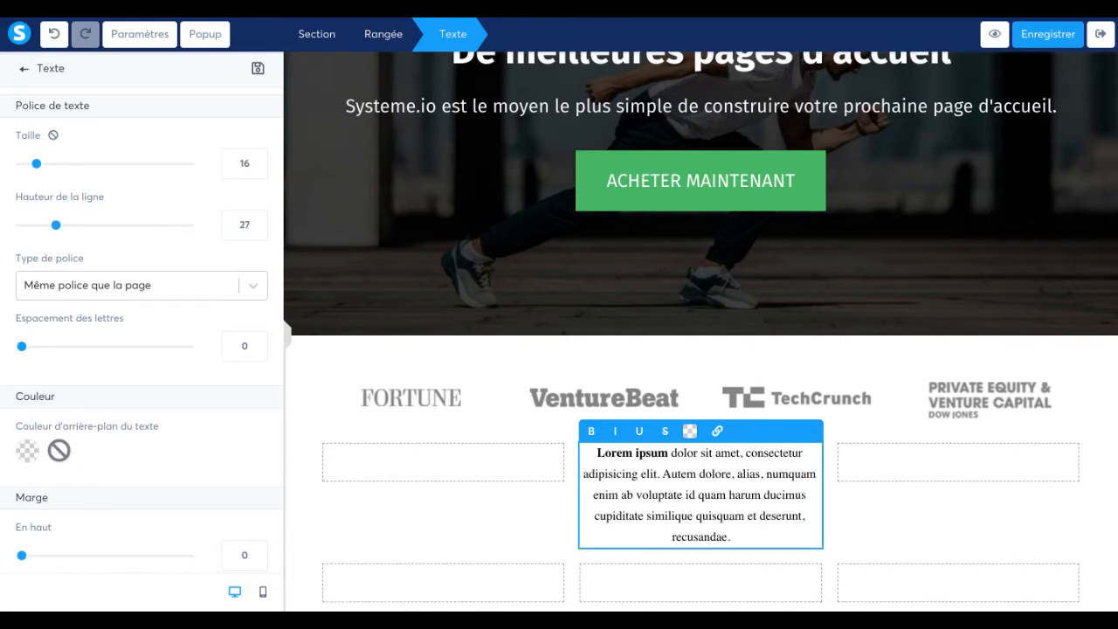
- Switch the text's font type to Polices Google, trying Abril Fatface before choosing Amiri
{"action": "left_click", "coordinate": [258, 288]}
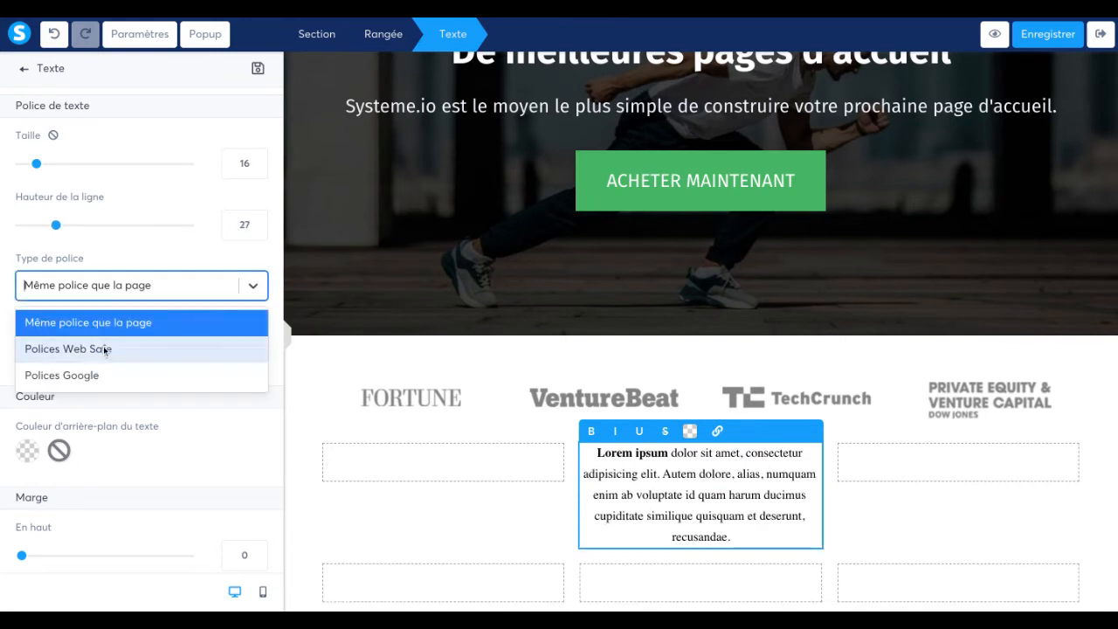
{"action": "left_click", "coordinate": [70, 376]}
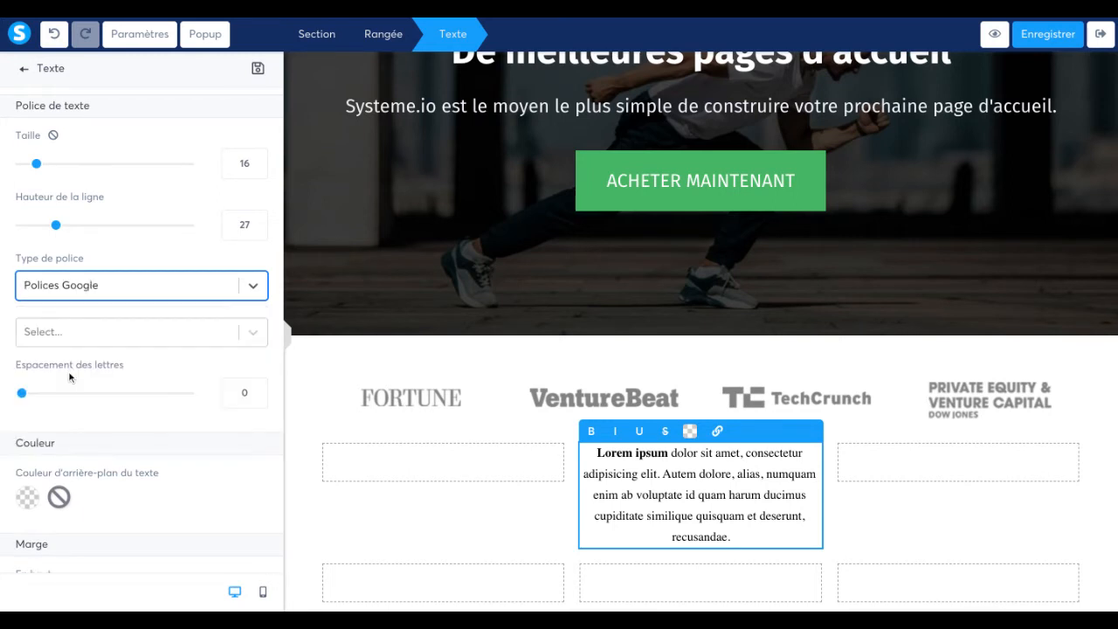
{"action": "left_click", "coordinate": [95, 338]}
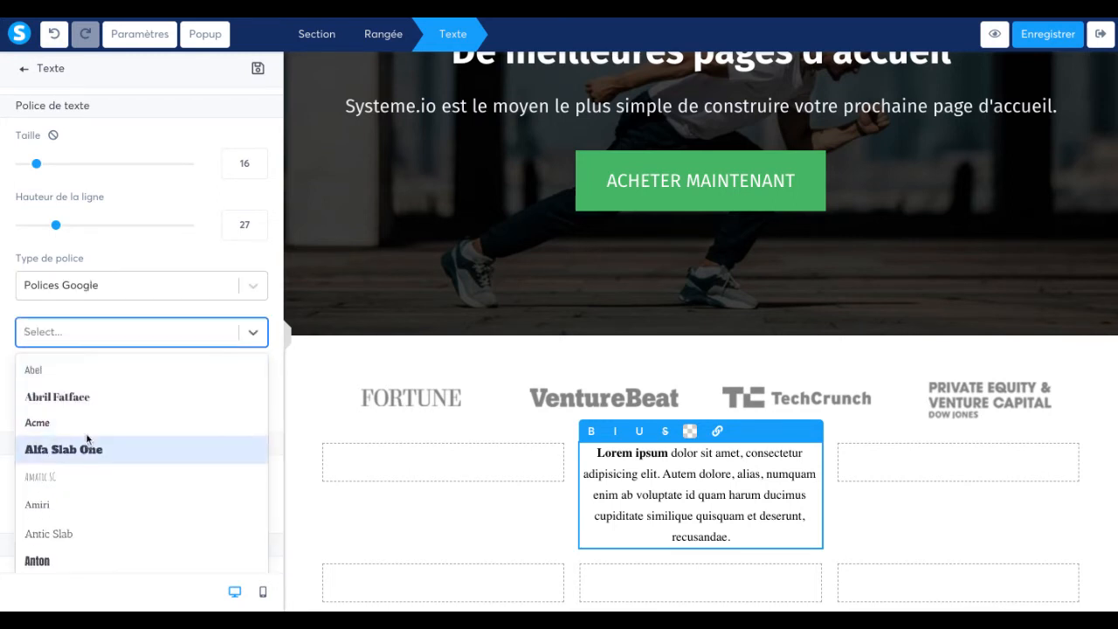
{"action": "left_click", "coordinate": [89, 400]}
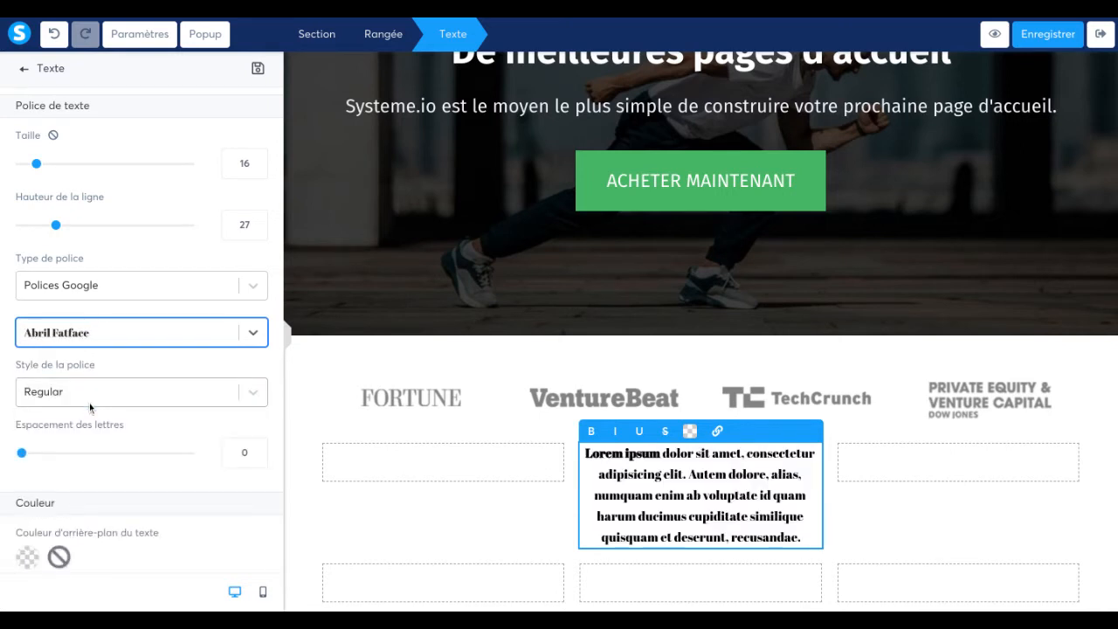
{"action": "left_click", "coordinate": [142, 339]}
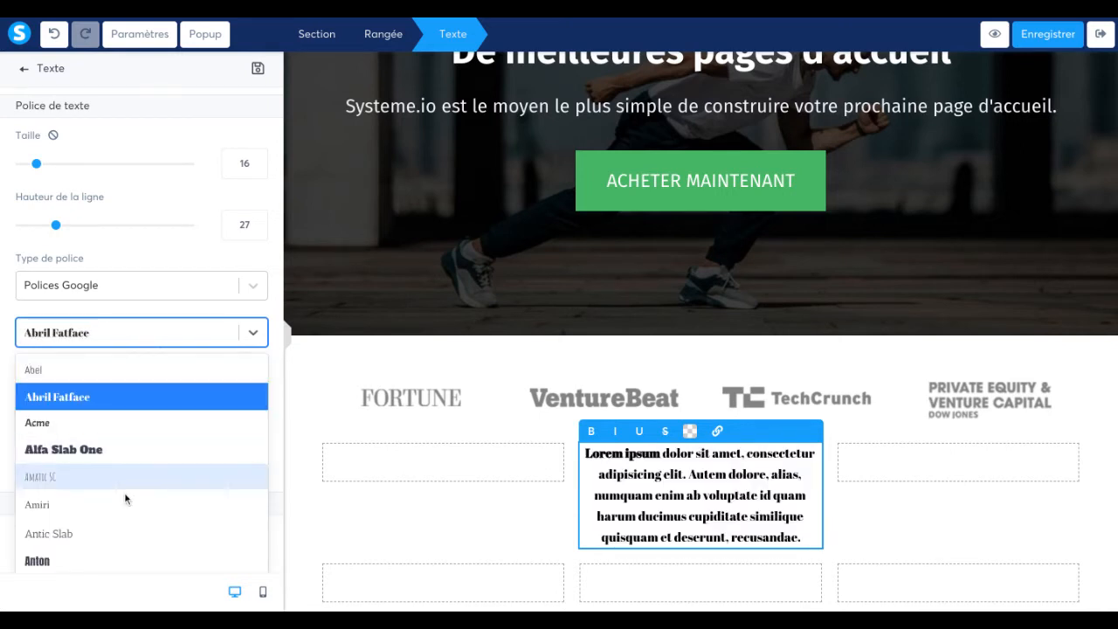
{"action": "left_click", "coordinate": [124, 504]}
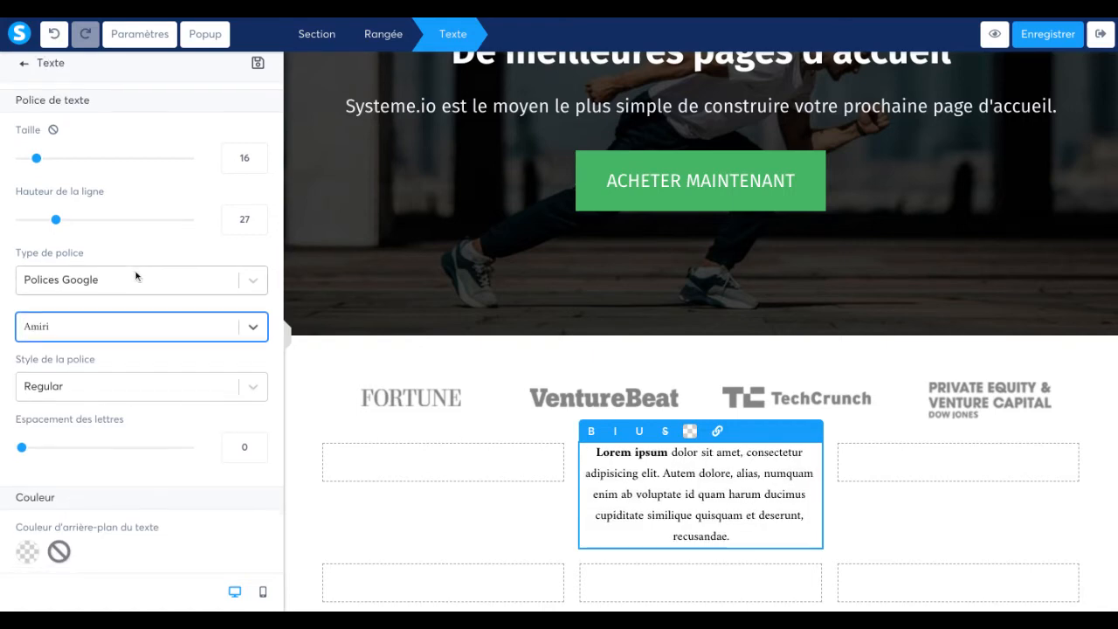
- Try the Bold 700 font style on the text and restore the Regular style
{"action": "scroll", "coordinate": [137, 277], "scroll_direction": "down", "scroll_amount": 1}
{"action": "left_click", "coordinate": [152, 341]}
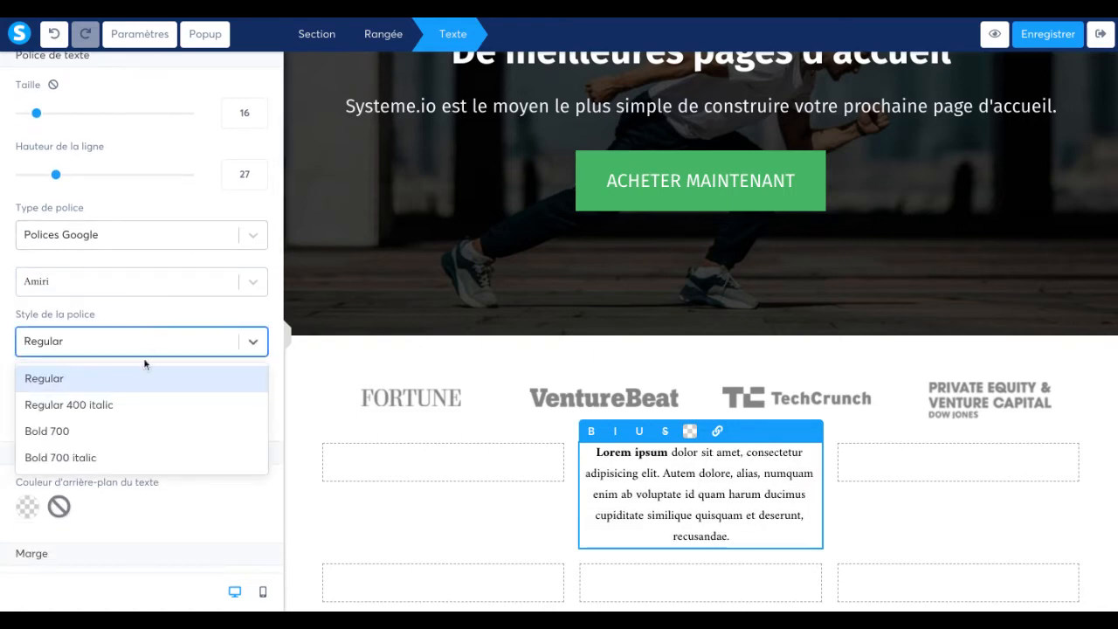
{"action": "left_click", "coordinate": [82, 437]}
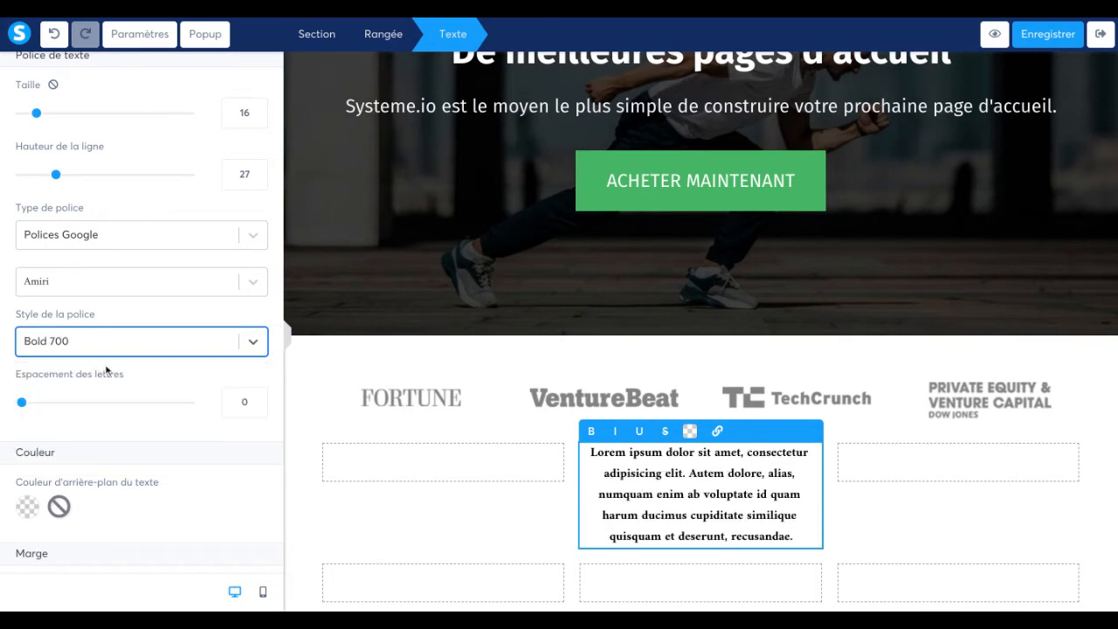
{"action": "left_click", "coordinate": [119, 339]}
{"action": "left_click", "coordinate": [117, 379]}
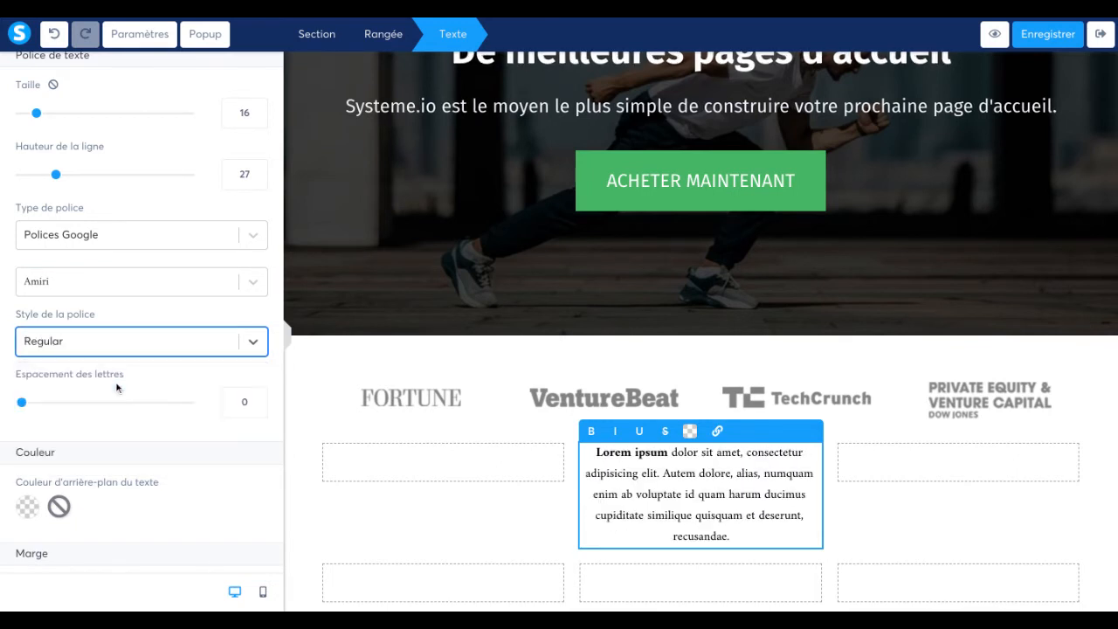
- Try a letter spacing of 5 on the text, and settle on a spacing of 1
{"action": "left_click", "coordinate": [22, 402]}
{"action": "key", "text": "Right"}
{"action": "key", "text": "Right"}
{"action": "key", "text": "Right"}
{"action": "key", "text": "Right"}
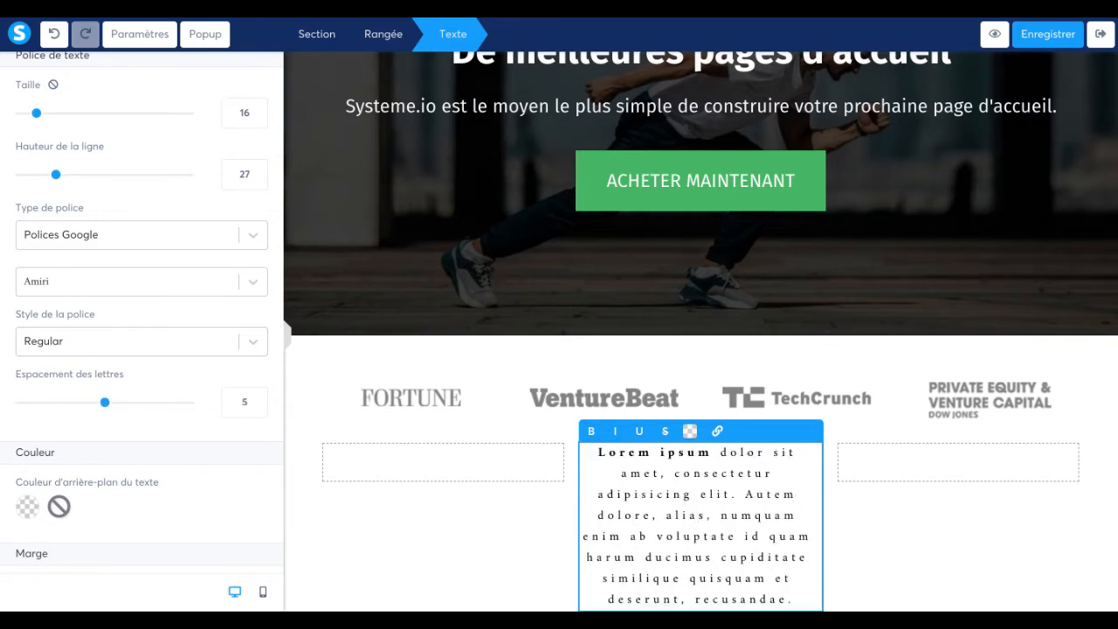
{"action": "key", "text": "Left"}
{"action": "key", "text": "Left"}
{"action": "key", "text": "Left"}
{"action": "key", "text": "Left"}
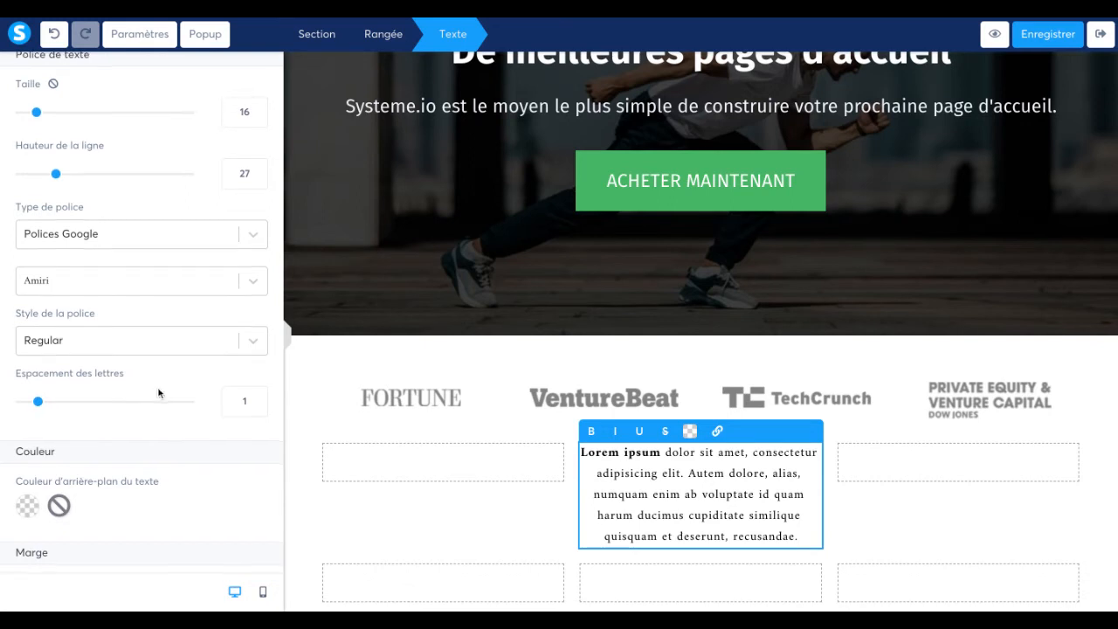
- Give the text element a background colour, trying red DD1515 before choosing a muted grey-brown, and deselect the element
{"action": "scroll", "coordinate": [158, 394], "scroll_direction": "down", "scroll_amount": 3}
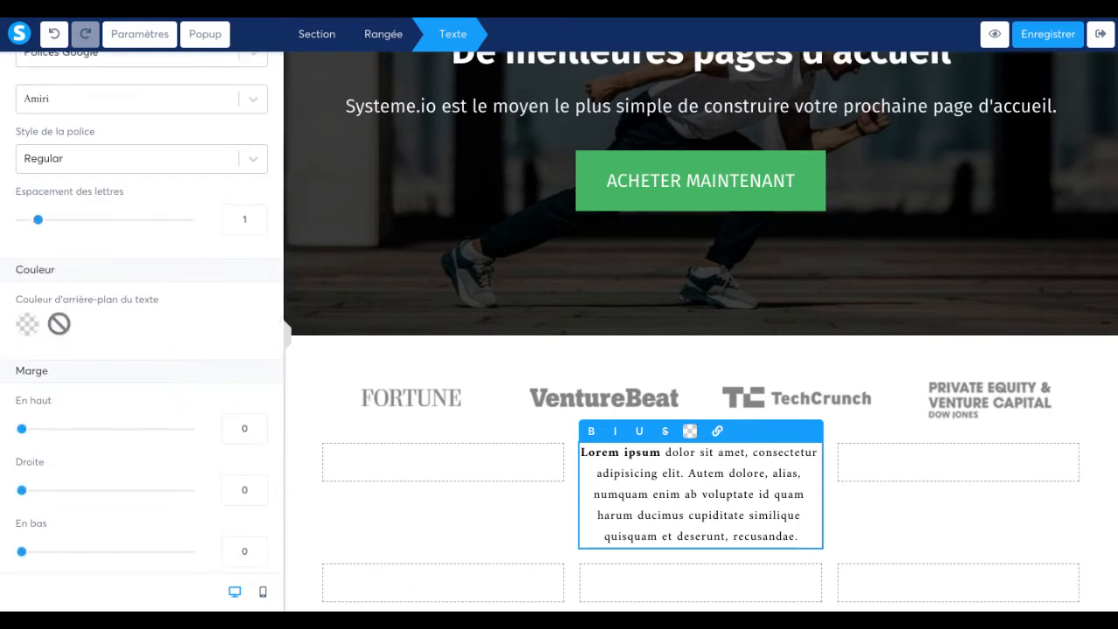
{"action": "left_click", "coordinate": [28, 324]}
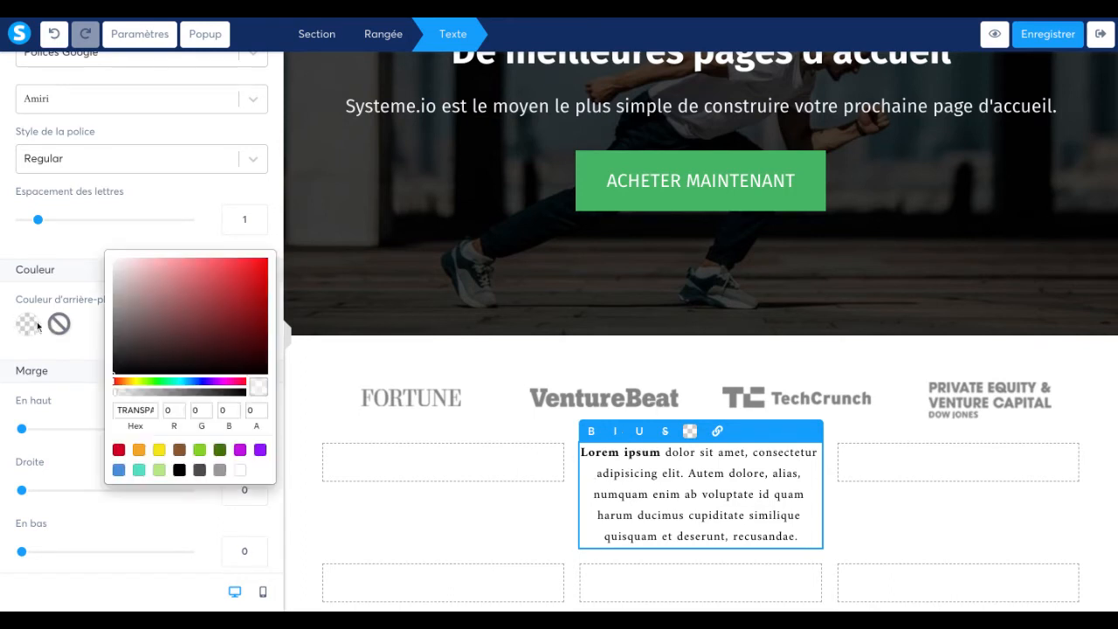
{"action": "left_click", "coordinate": [253, 275]}
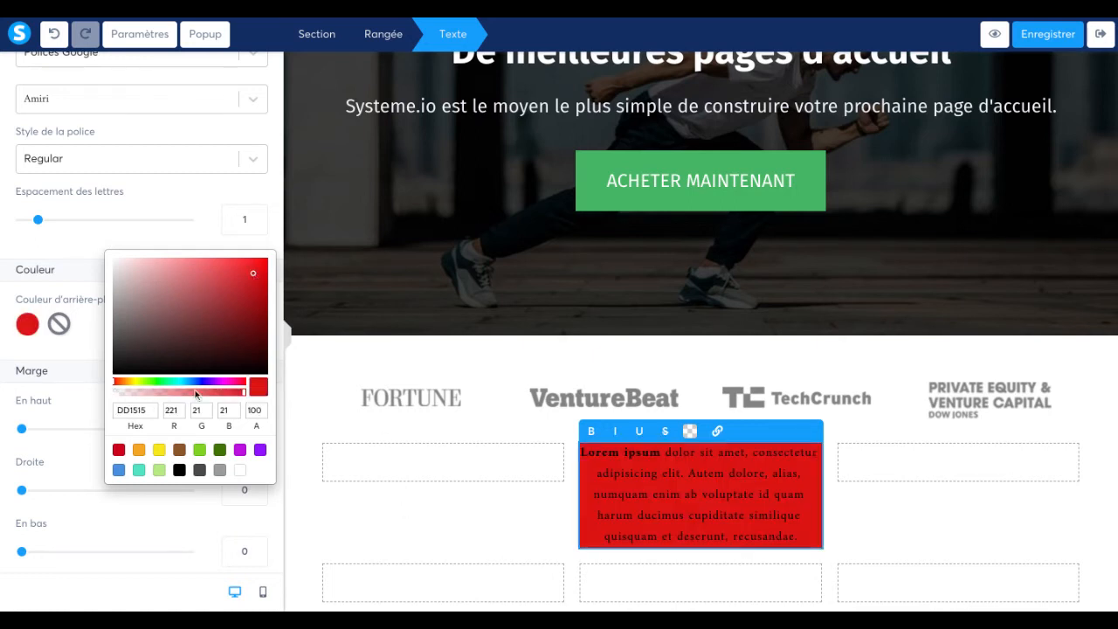
{"action": "left_click", "coordinate": [128, 310]}
{"action": "left_click", "coordinate": [442, 520]}
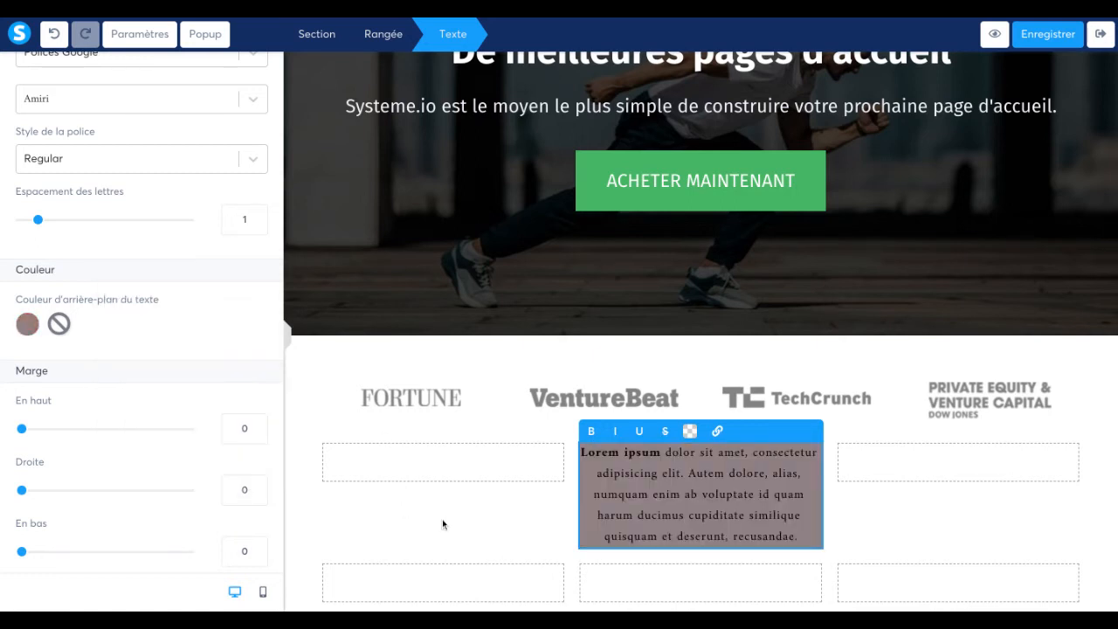
{"action": "scroll", "coordinate": [170, 353], "scroll_direction": "down", "scroll_amount": 1}
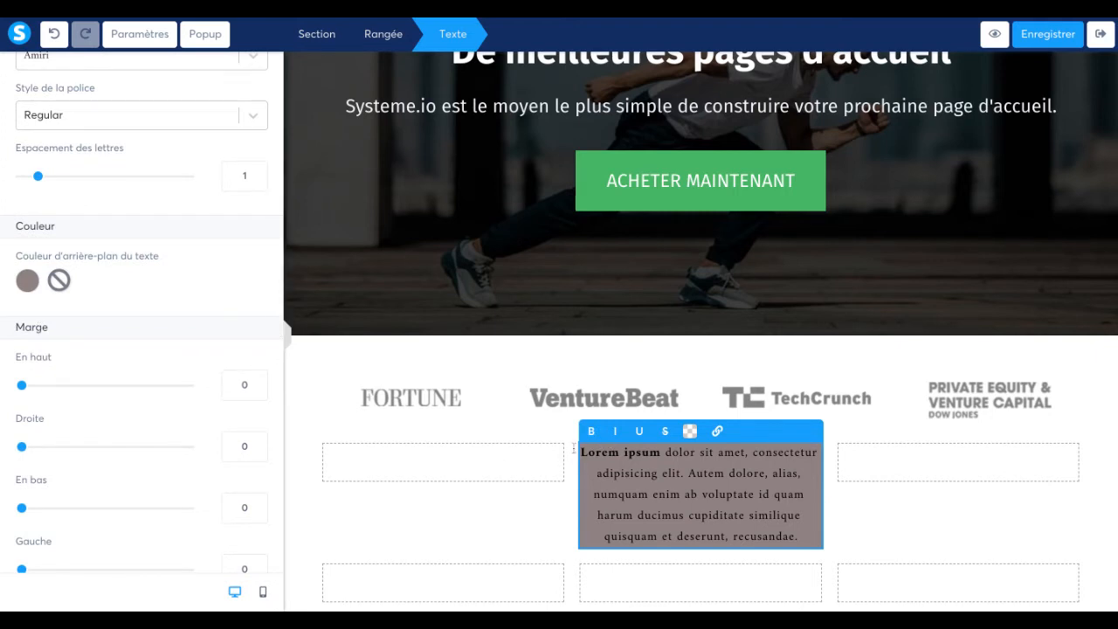
{"action": "left_click", "coordinate": [497, 411]}
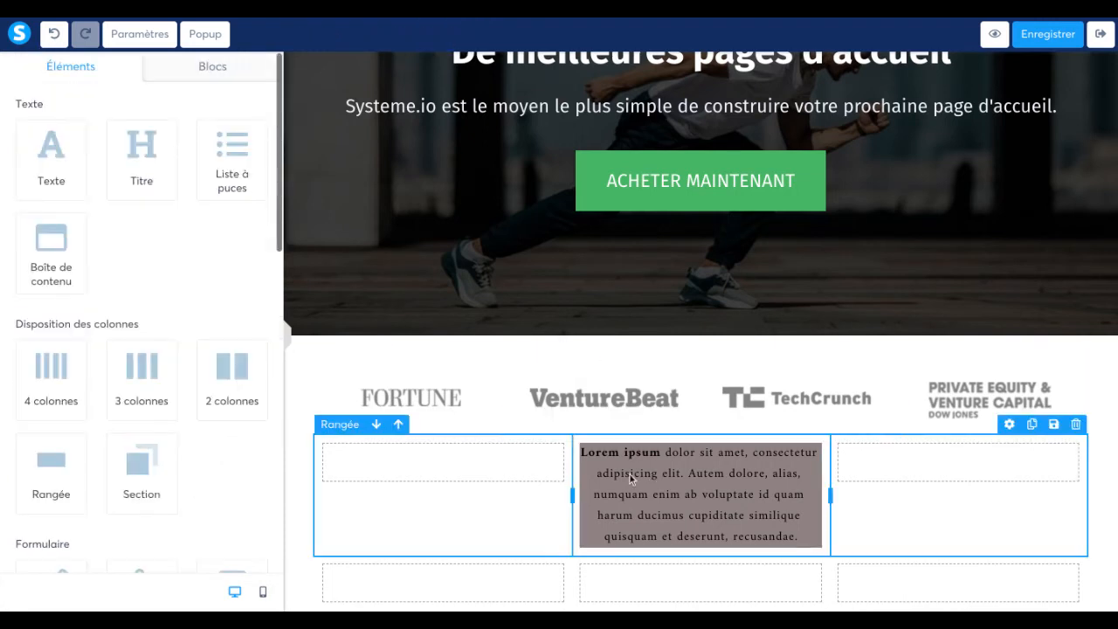
- Examine the margin, background and padding settings of the row containing the text element
{"action": "left_click", "coordinate": [583, 475]}
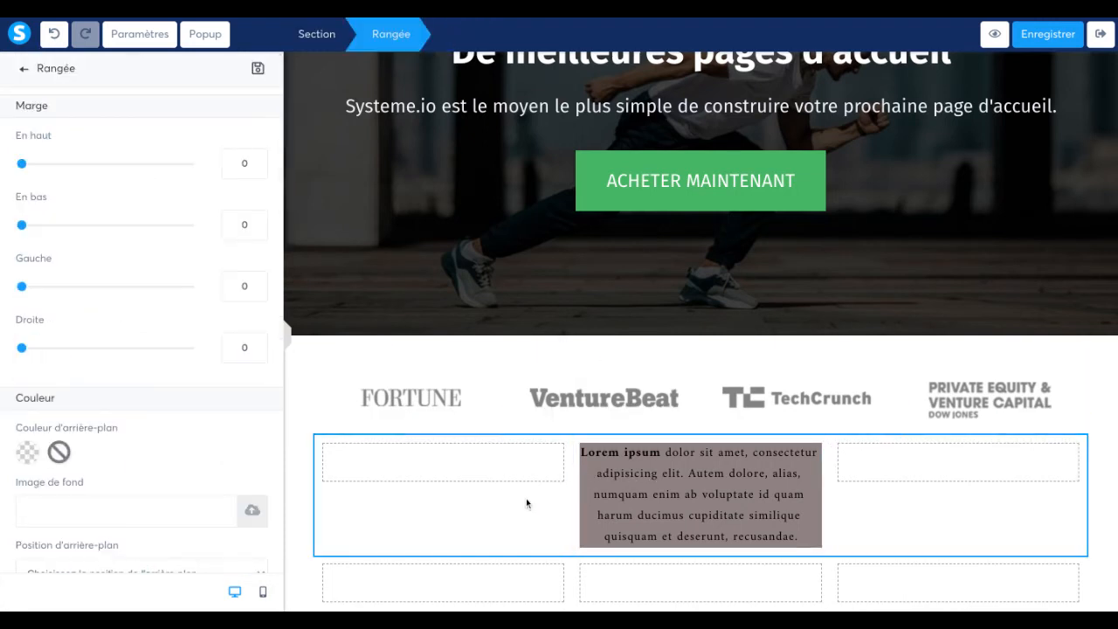
{"action": "left_click", "coordinate": [517, 476]}
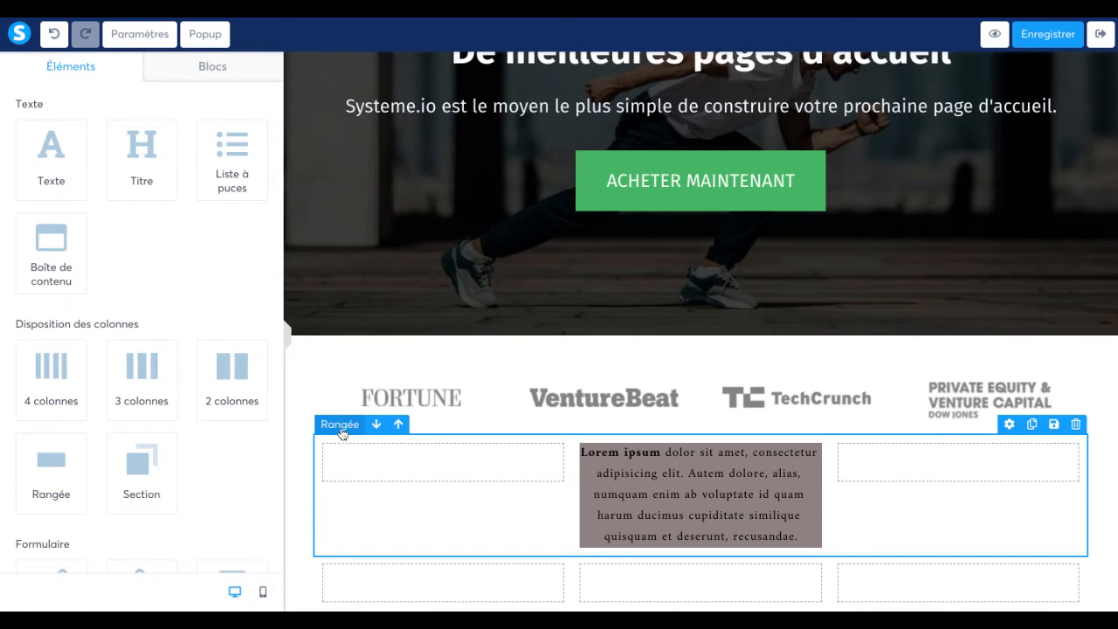
{"action": "left_click", "coordinate": [341, 432]}
{"action": "scroll", "coordinate": [131, 217], "scroll_direction": "down", "scroll_amount": 4}
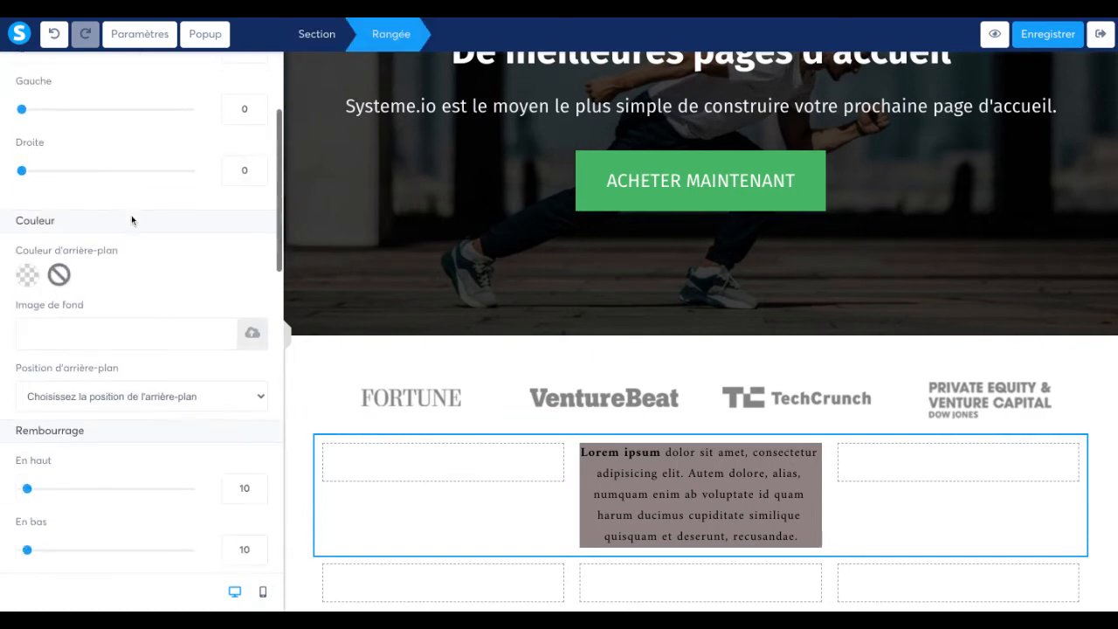
{"action": "scroll", "coordinate": [131, 219], "scroll_direction": "down", "scroll_amount": 2}
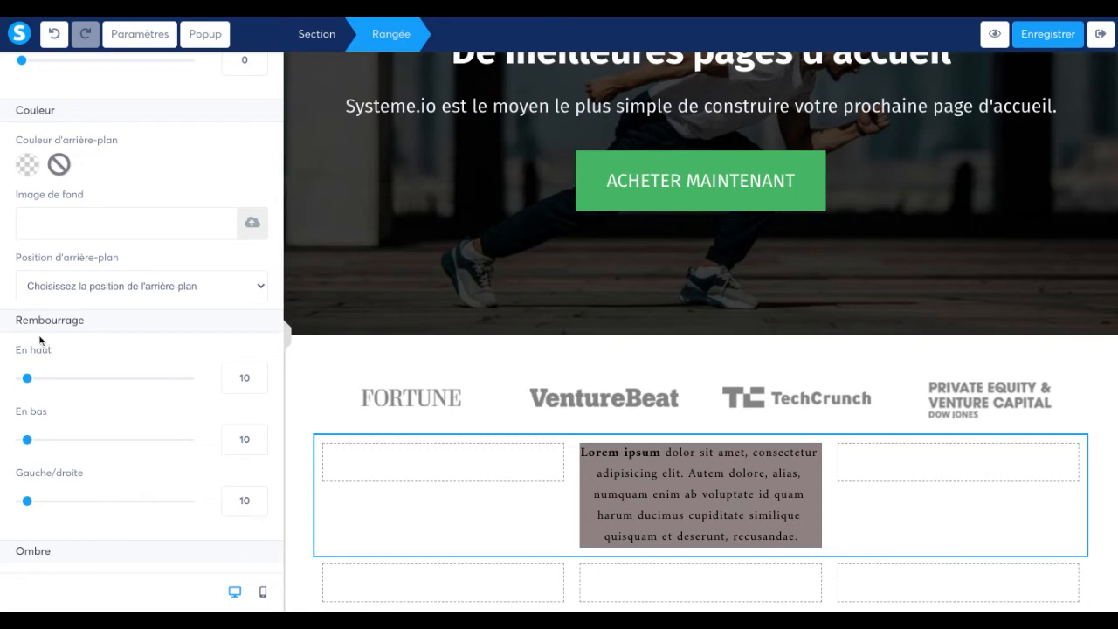
{"action": "scroll", "coordinate": [241, 381], "scroll_direction": "down", "scroll_amount": 1}
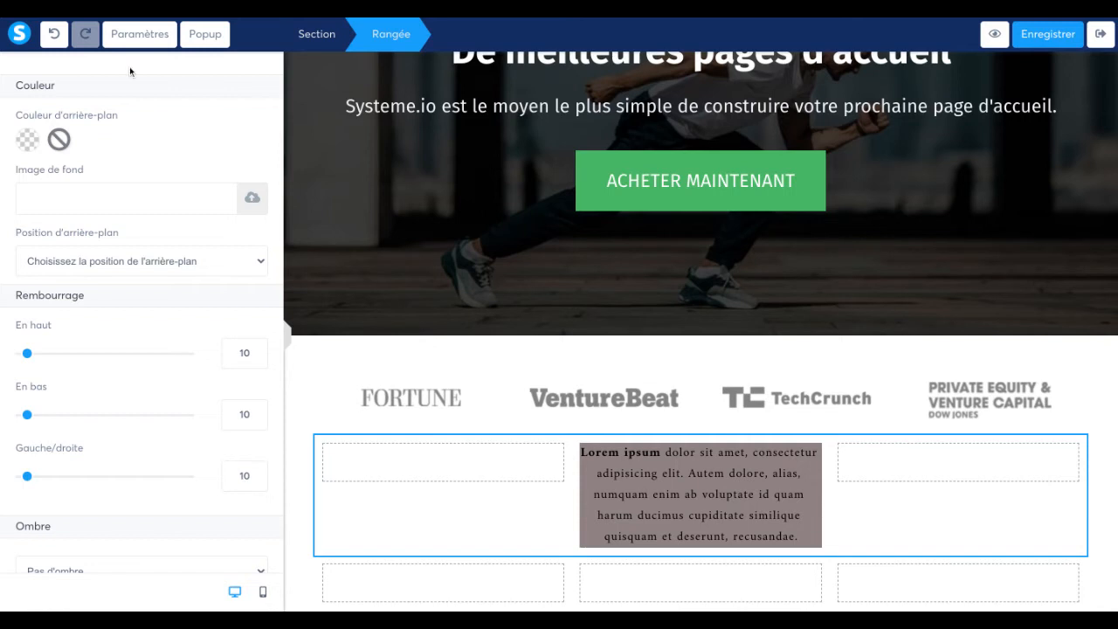
{"action": "scroll", "coordinate": [113, 78], "scroll_direction": "up", "scroll_amount": 4}
{"action": "left_click", "coordinate": [21, 69]}
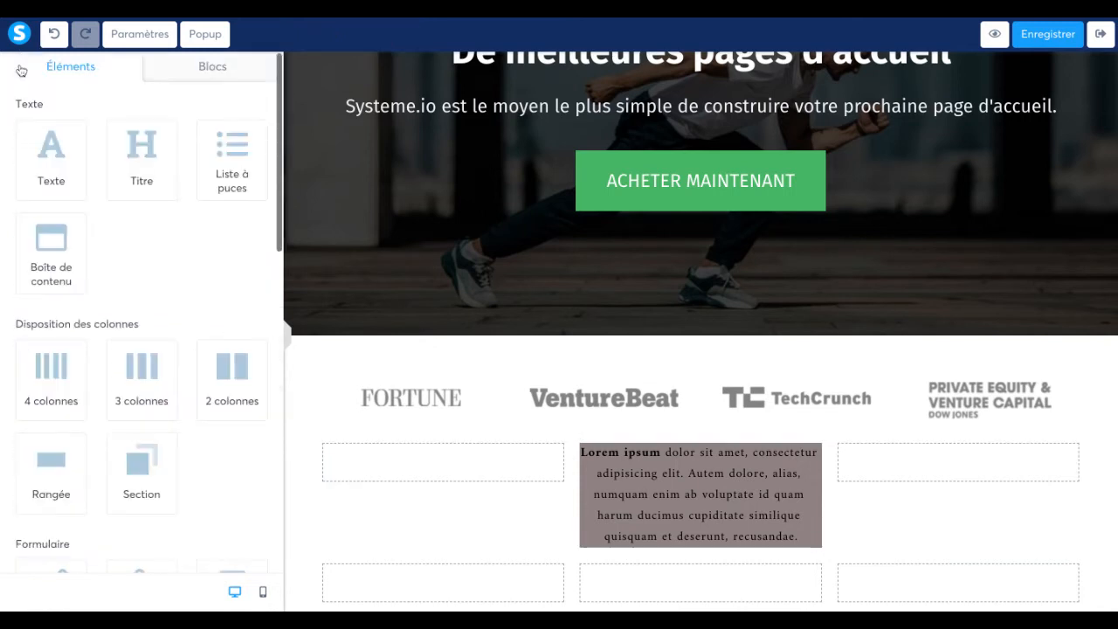
- Add a text element to the row's empty left column, give it a red background colour, and deselect it
{"action": "left_click_drag", "start_coordinate": [37, 149], "coordinate": [443, 463]}
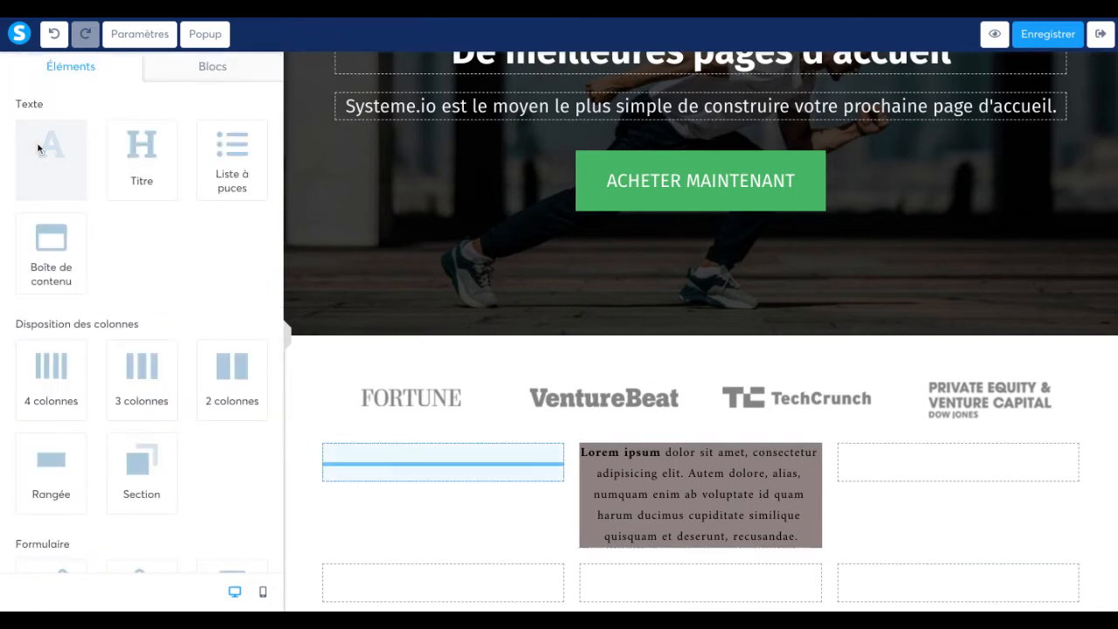
{"action": "left_click_drag", "start_coordinate": [38, 148], "coordinate": [435, 476]}
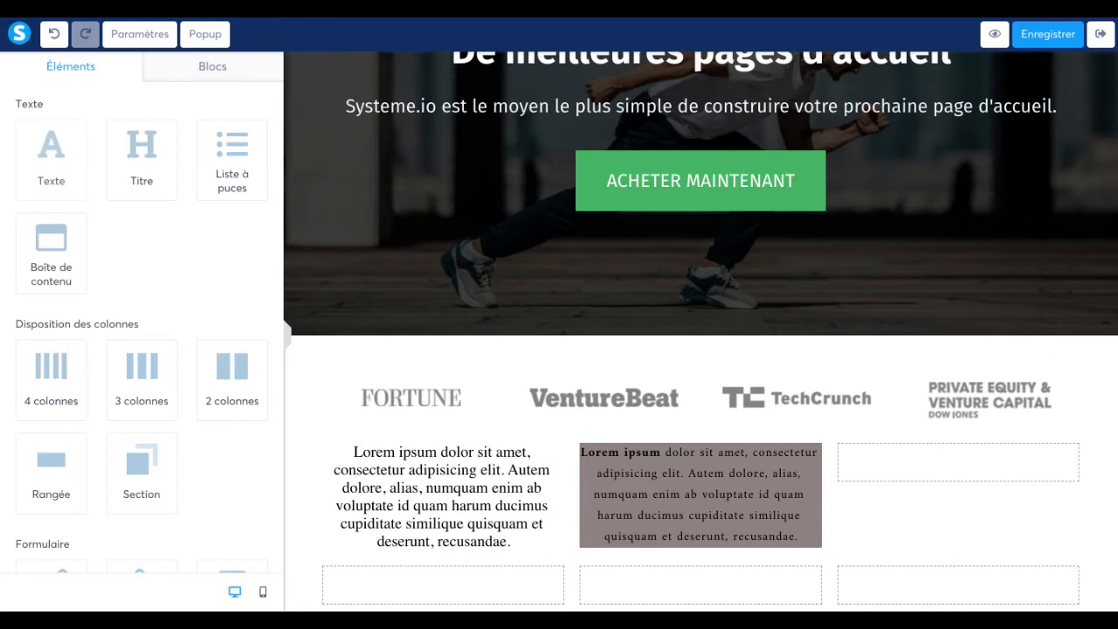
{"action": "left_click", "coordinate": [434, 476]}
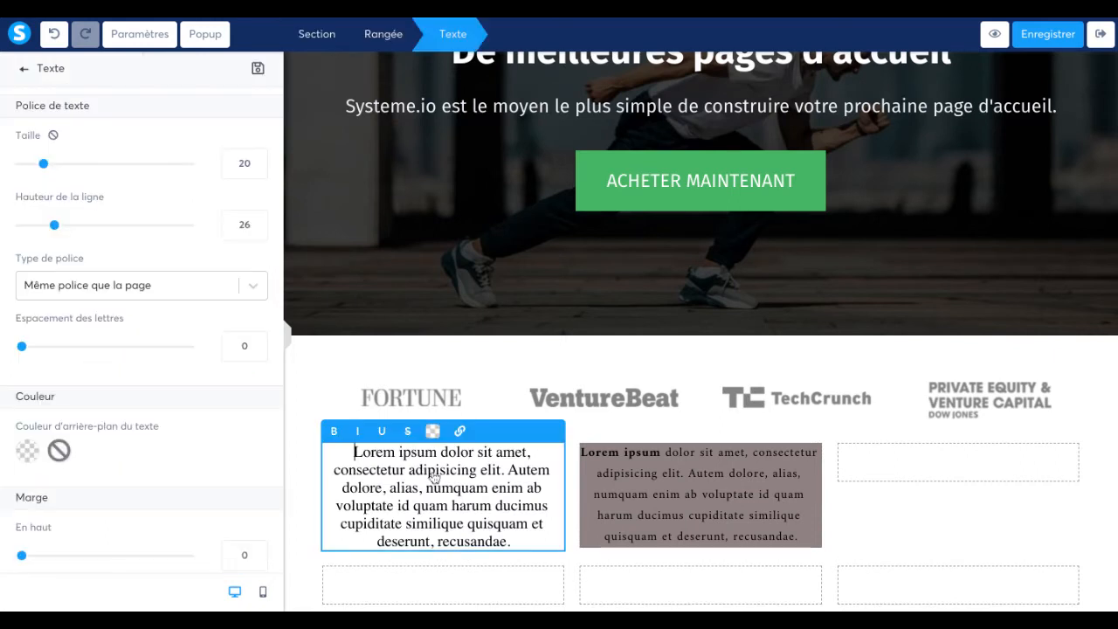
{"action": "left_click", "coordinate": [28, 450]}
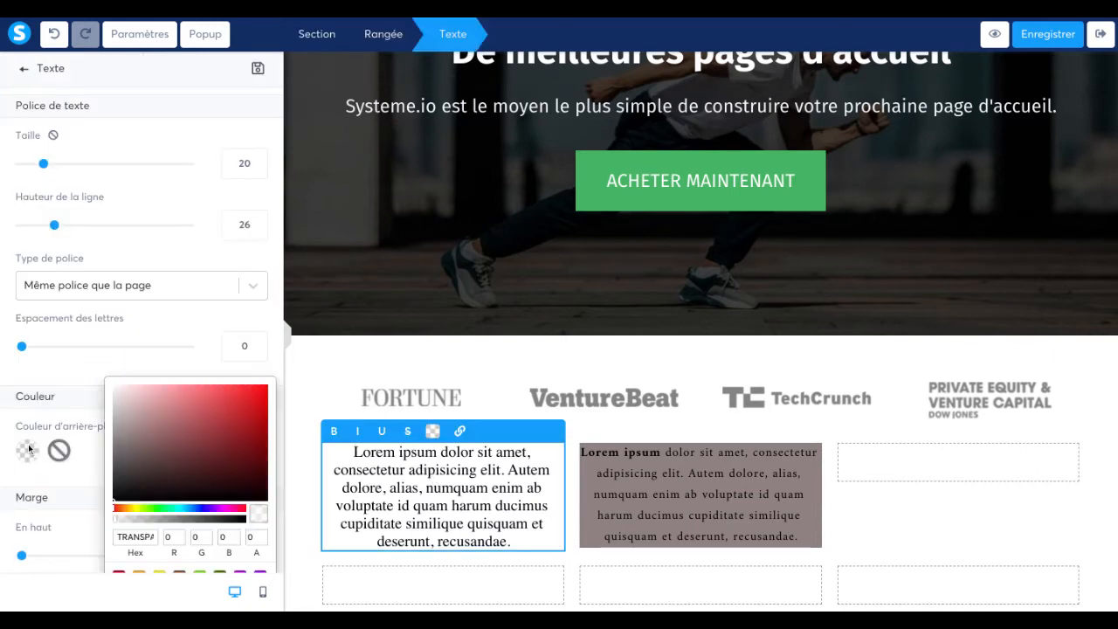
{"action": "left_click", "coordinate": [253, 393]}
{"action": "left_click", "coordinate": [436, 362]}
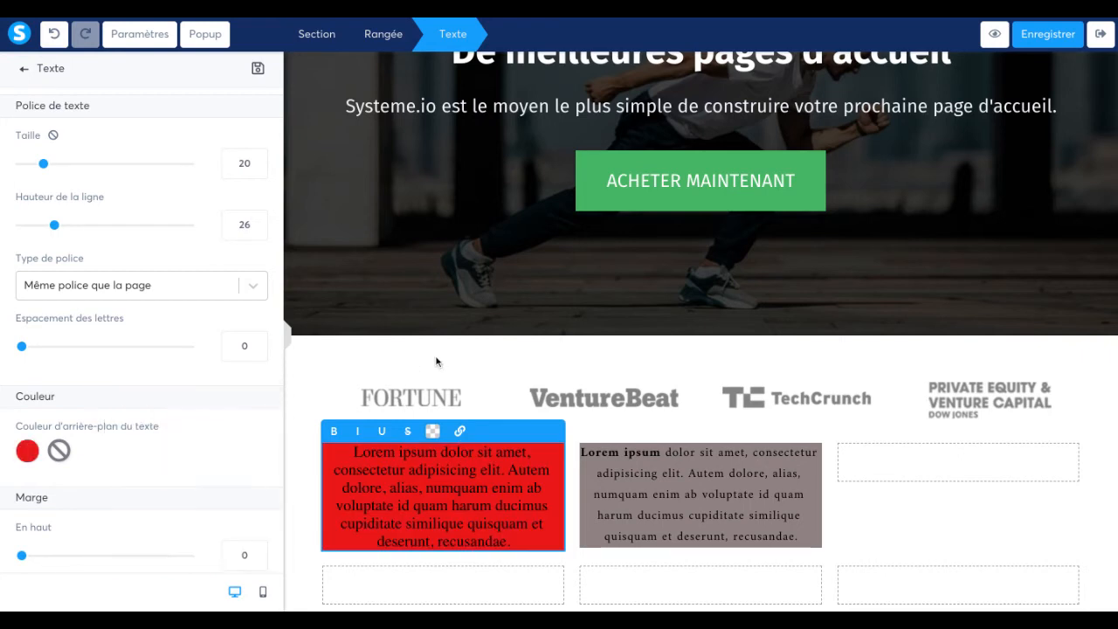
{"action": "left_click", "coordinate": [304, 402]}
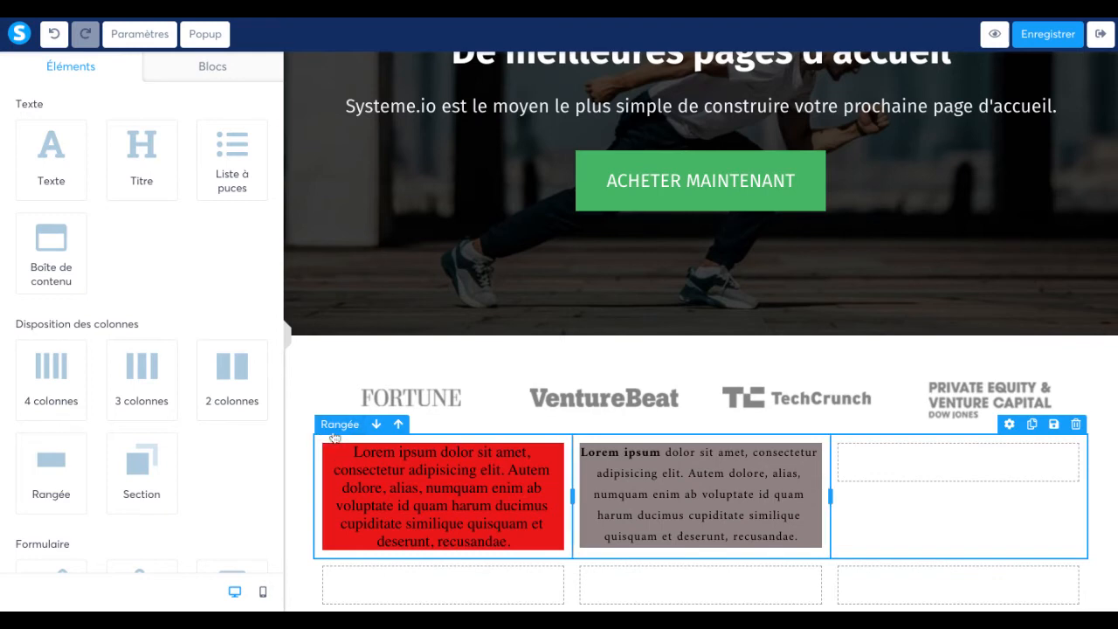
- Try a top padding of 0 on the row holding both texts, and restore it to 10
{"action": "left_click", "coordinate": [332, 426]}
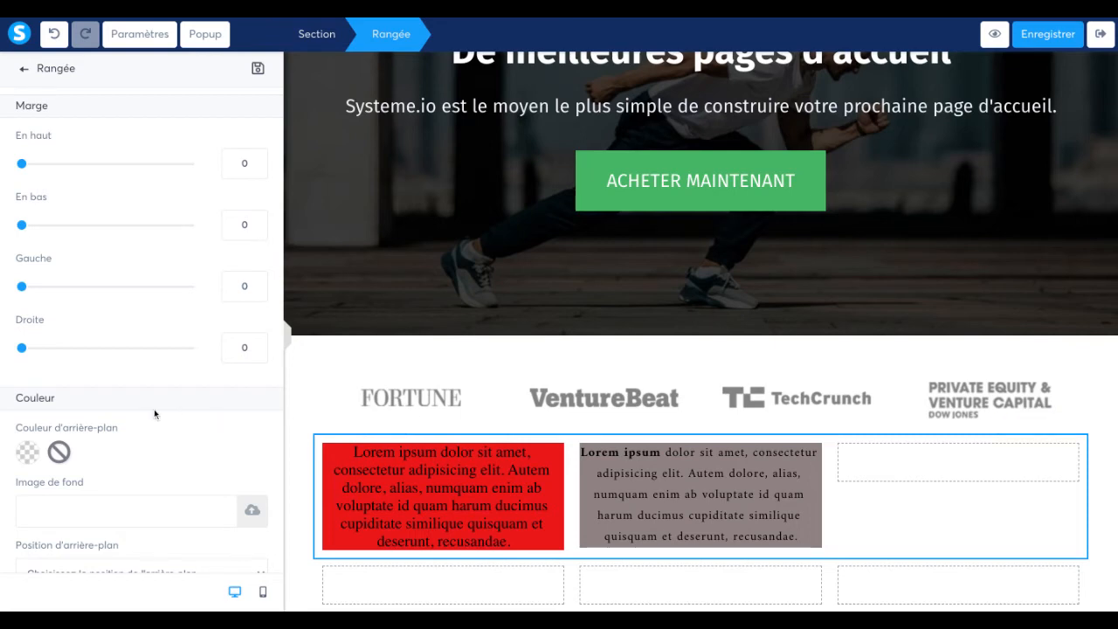
{"action": "scroll", "coordinate": [107, 313], "scroll_direction": "down", "scroll_amount": 3}
{"action": "scroll", "coordinate": [180, 495], "scroll_direction": "down", "scroll_amount": 1}
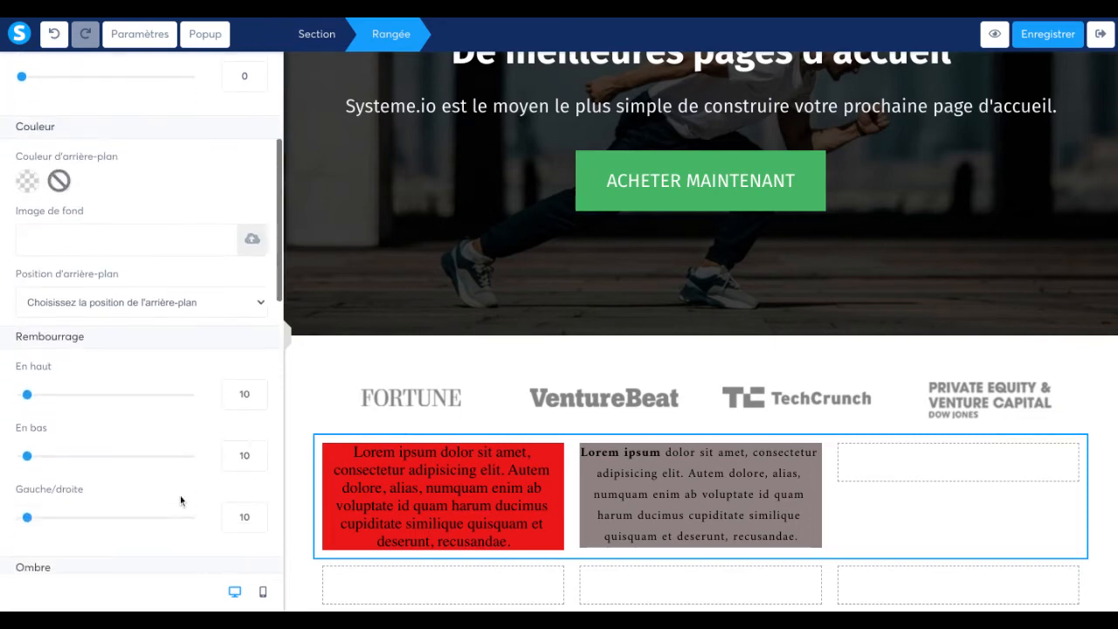
{"action": "left_click_drag", "start_coordinate": [241, 392], "coordinate": [256, 396]}
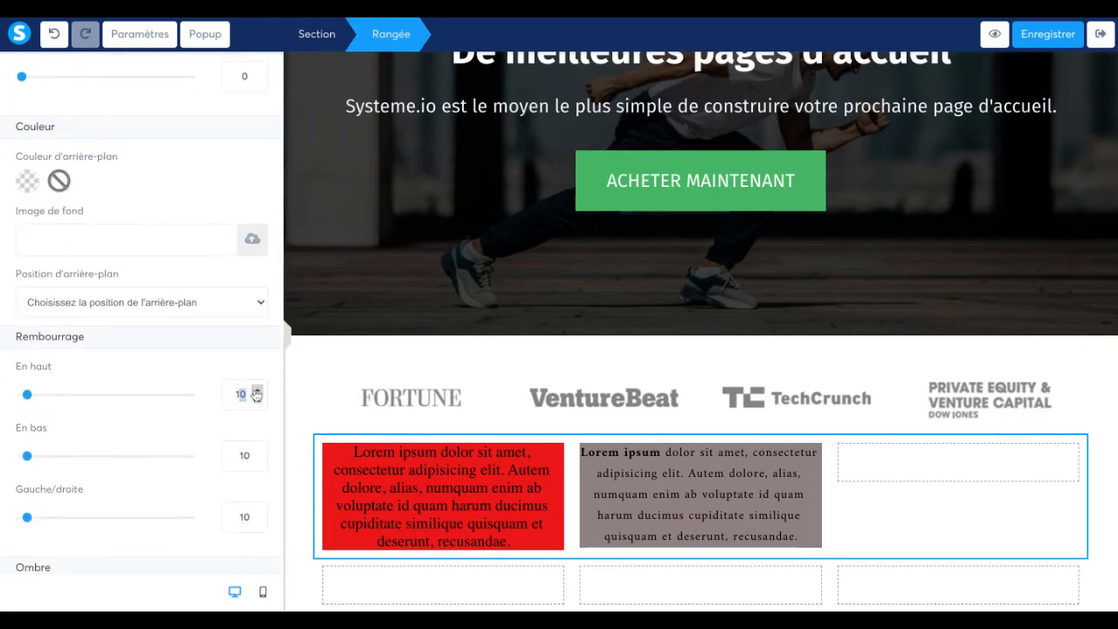
{"action": "type", "text": "00"}
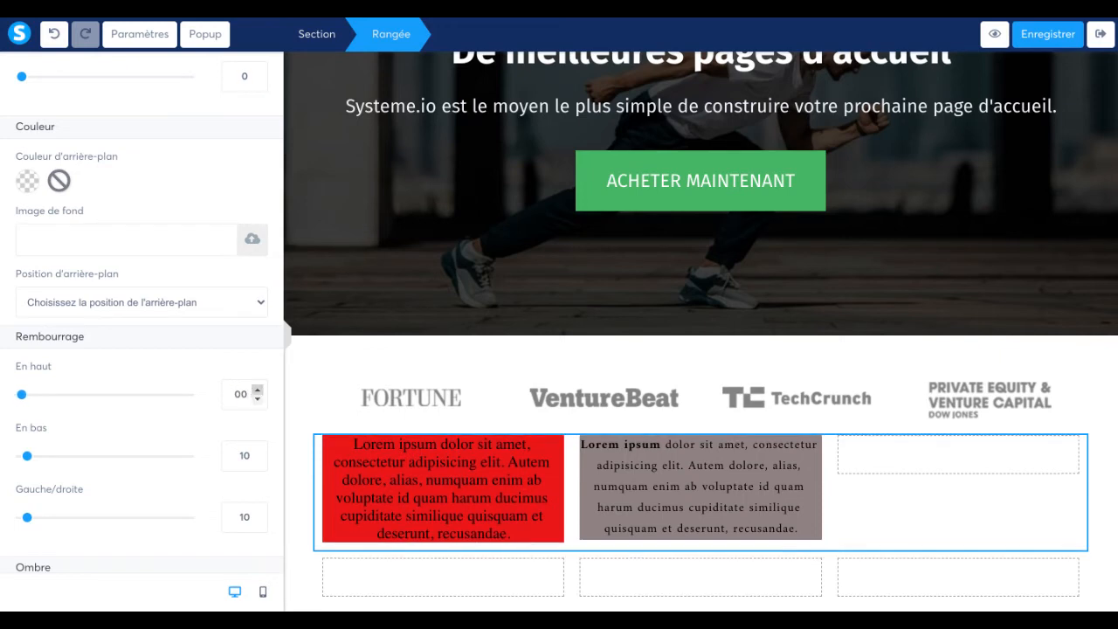
{"action": "left_click", "coordinate": [181, 370]}
{"action": "double_click", "coordinate": [243, 394]}
{"action": "type", "text": "10"}
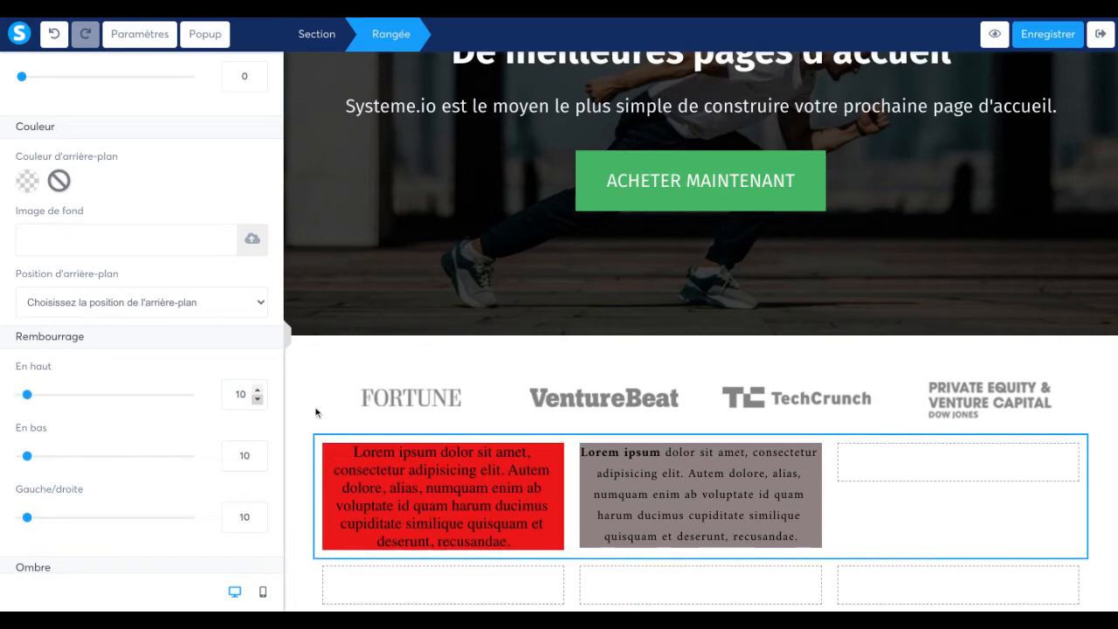
- Set the red text element's top padding to 10 after trying 16
{"action": "left_click", "coordinate": [394, 489]}
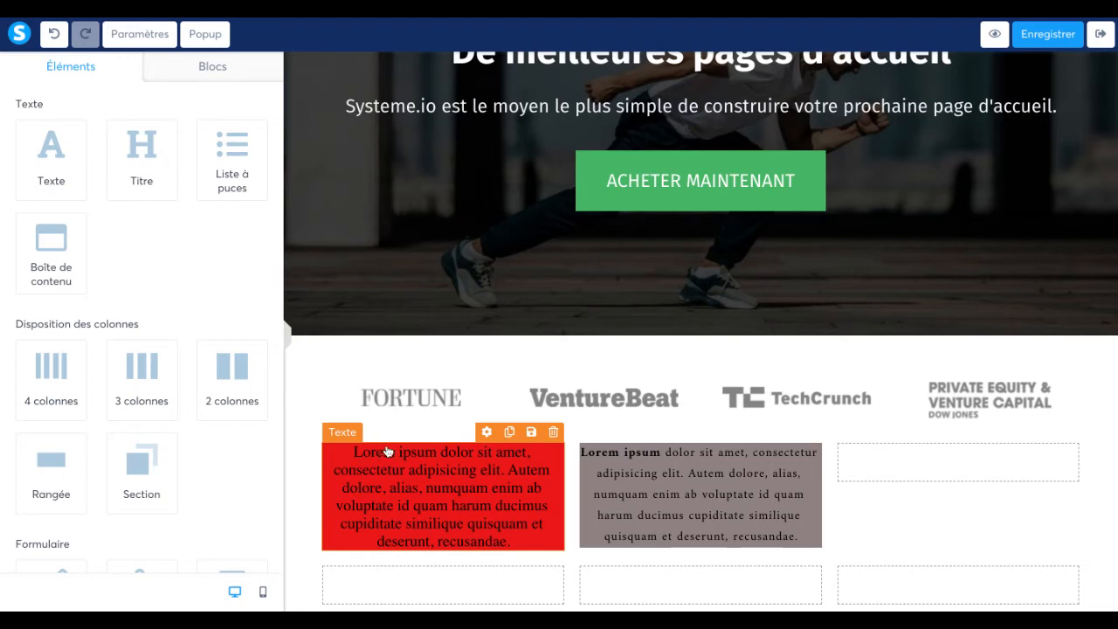
{"action": "left_click", "coordinate": [343, 441]}
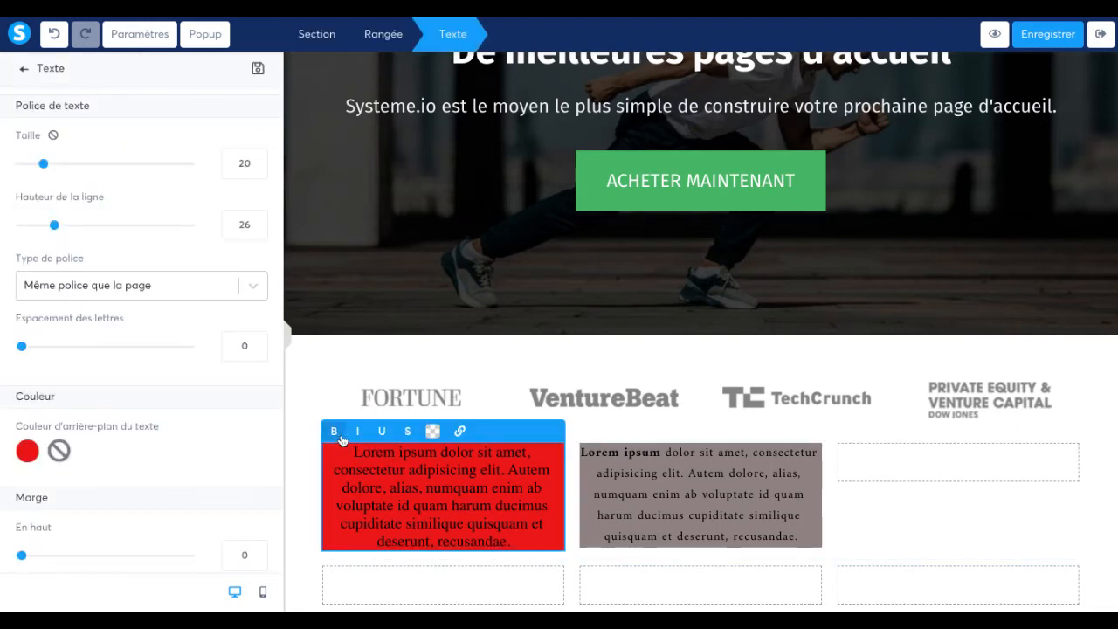
{"action": "scroll", "coordinate": [152, 418], "scroll_direction": "down", "scroll_amount": 3}
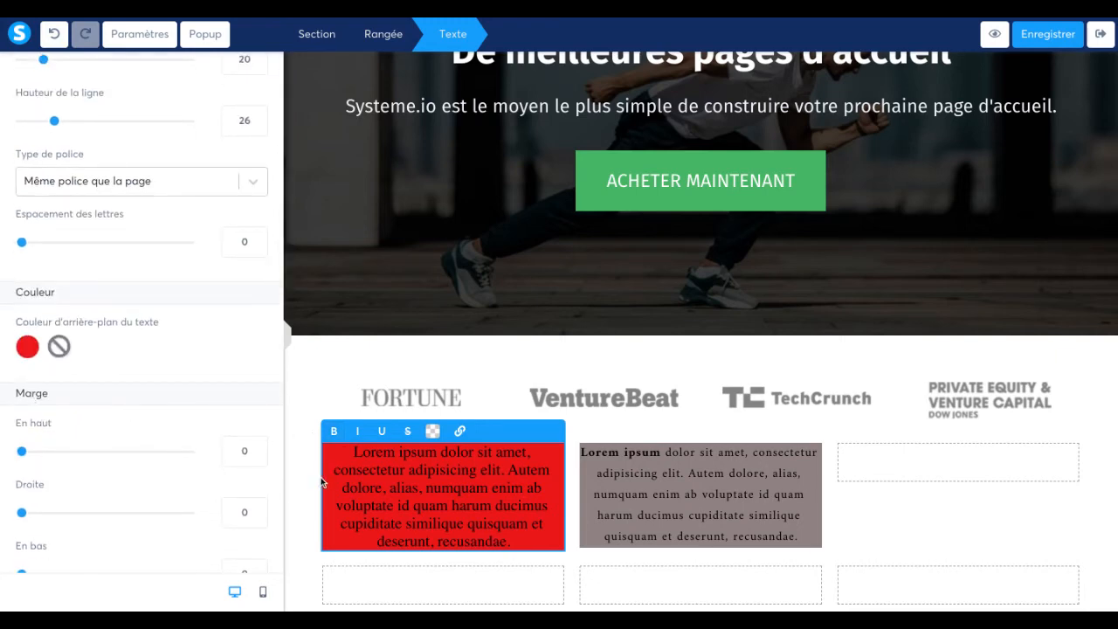
{"action": "scroll", "coordinate": [159, 400], "scroll_direction": "down", "scroll_amount": 5}
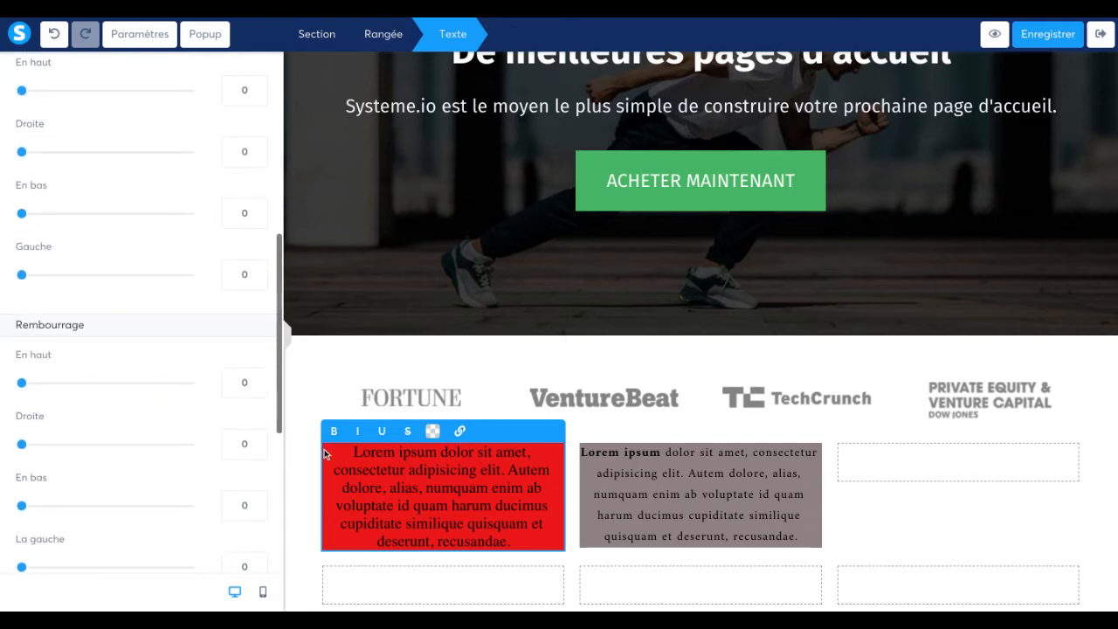
{"action": "double_click", "coordinate": [232, 382]}
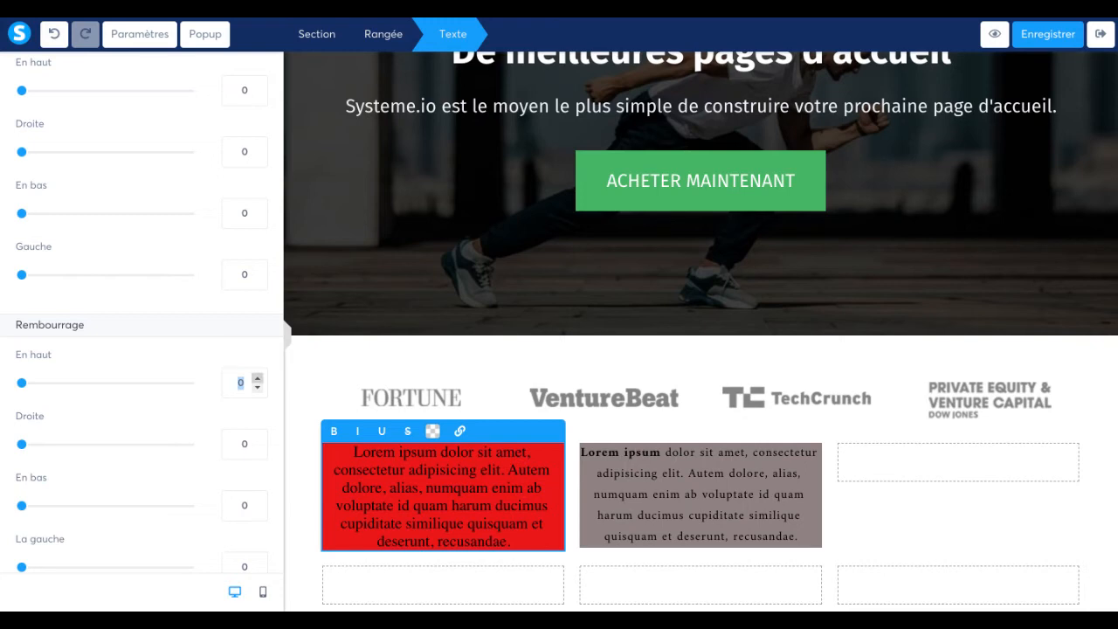
{"action": "type", "text": "16"}
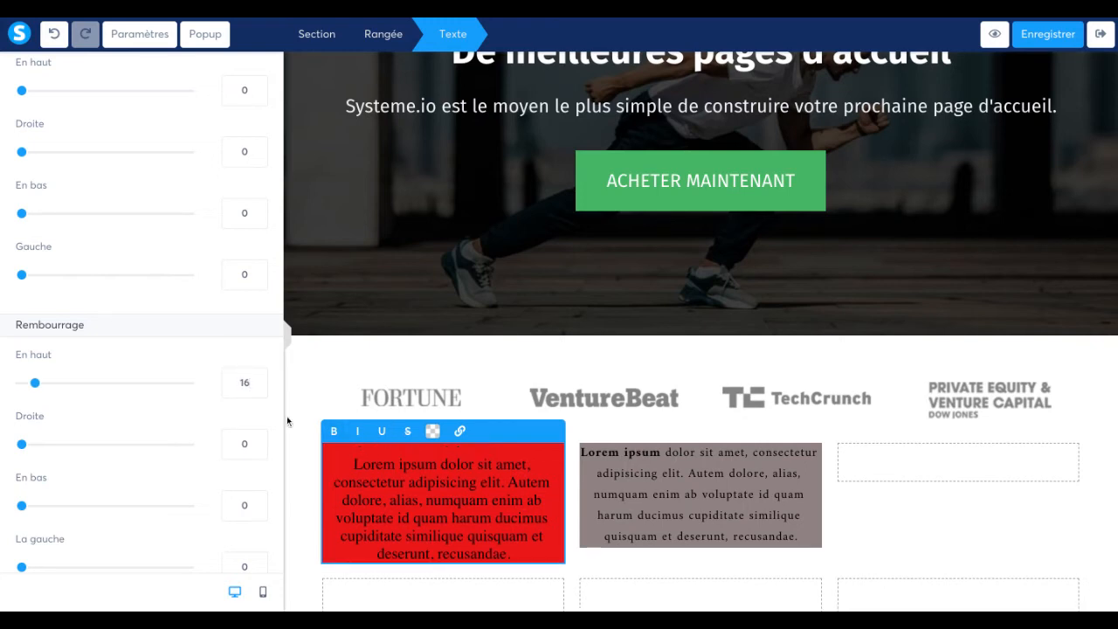
{"action": "key", "text": "BackSpace"}
{"action": "key", "text": "BackSpace"}
{"action": "type", "text": "010"}
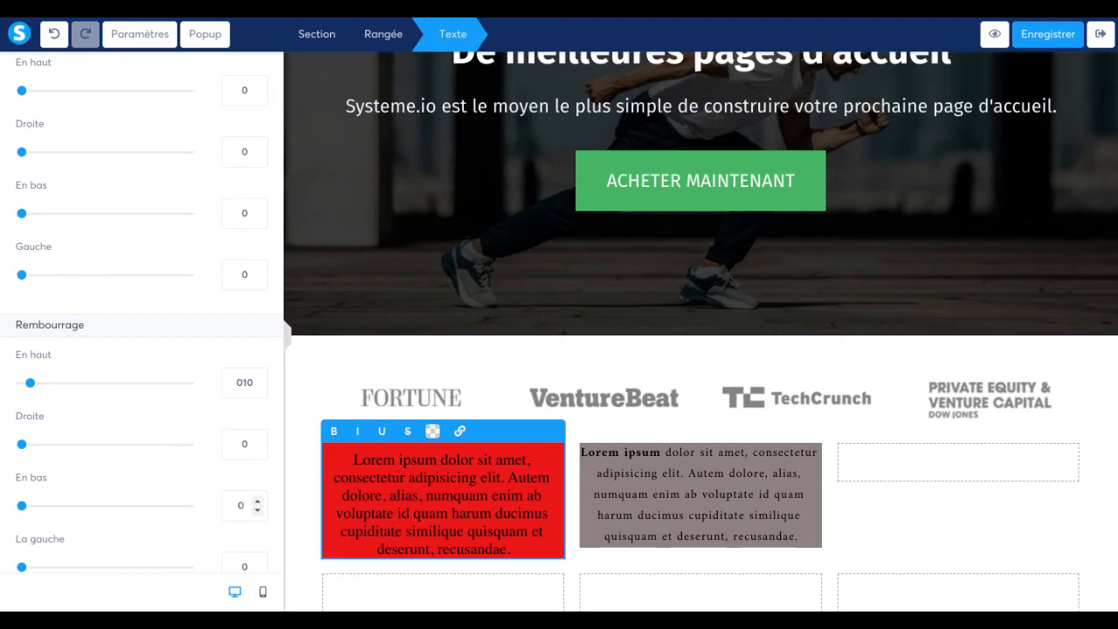
- Set the red text element's bottom padding to 10 and deselect the element
{"action": "left_click", "coordinate": [245, 505]}
{"action": "type", "text": "10"}
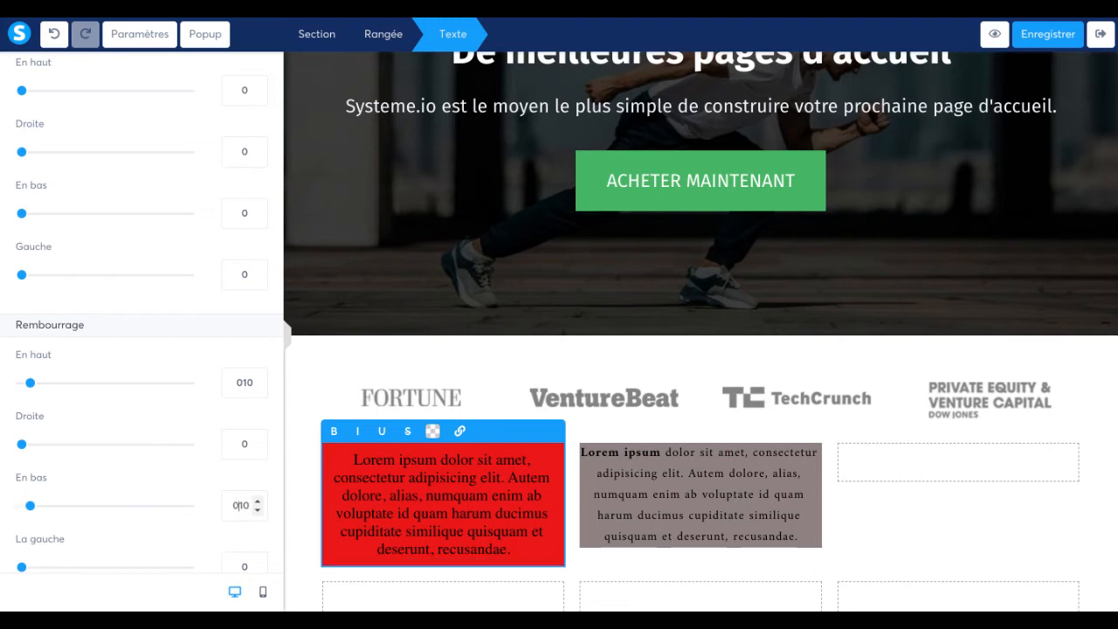
{"action": "left_click", "coordinate": [296, 468]}
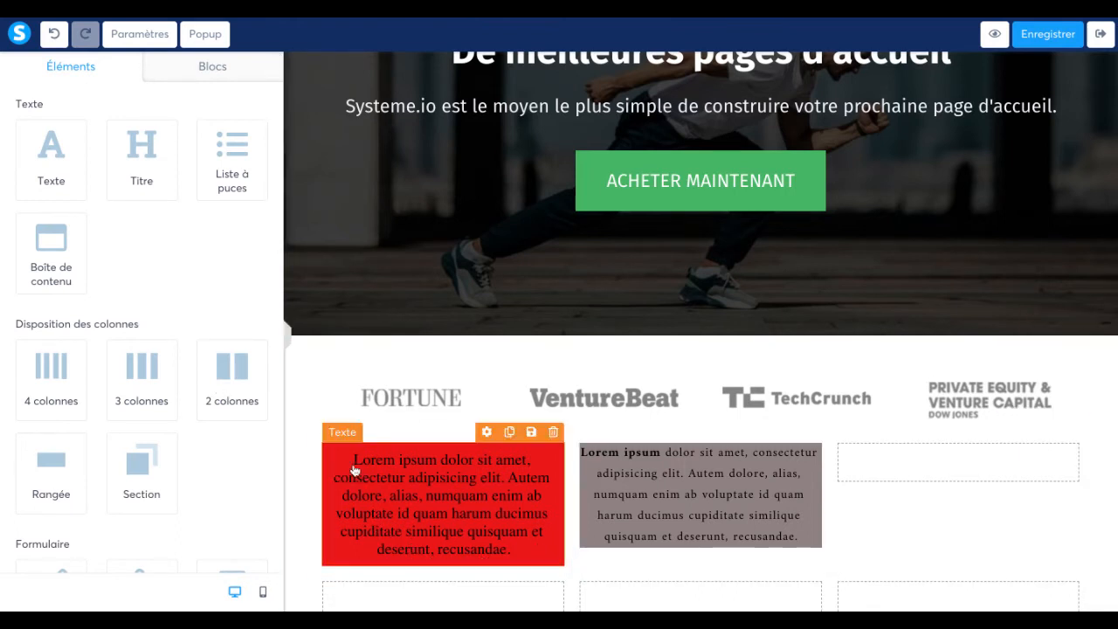
{"action": "left_click", "coordinate": [412, 499]}
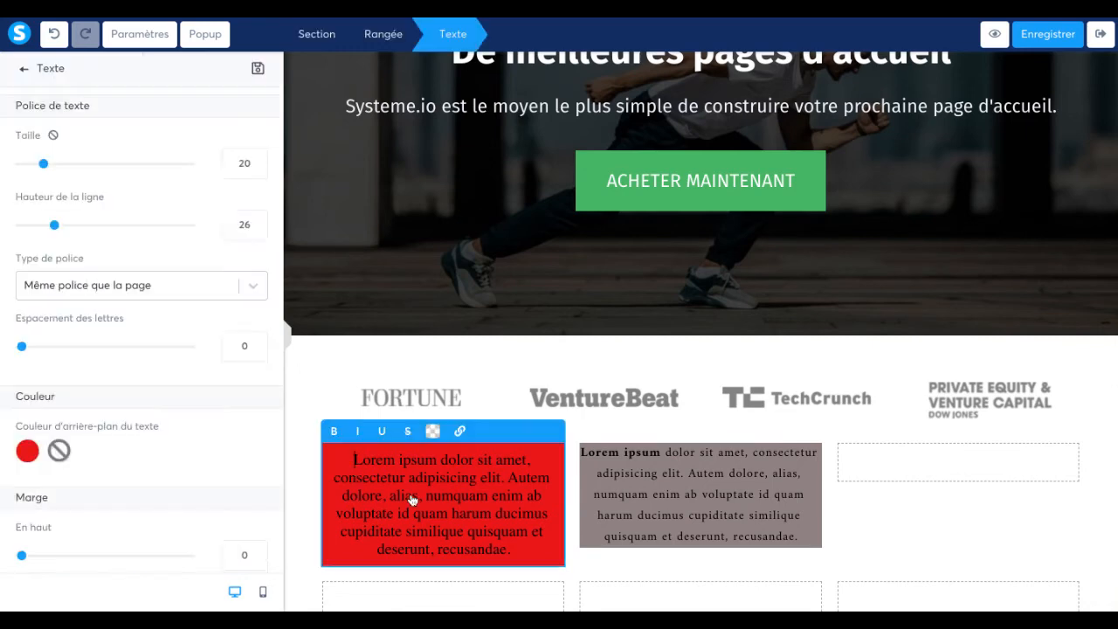
{"action": "left_click", "coordinate": [317, 438]}
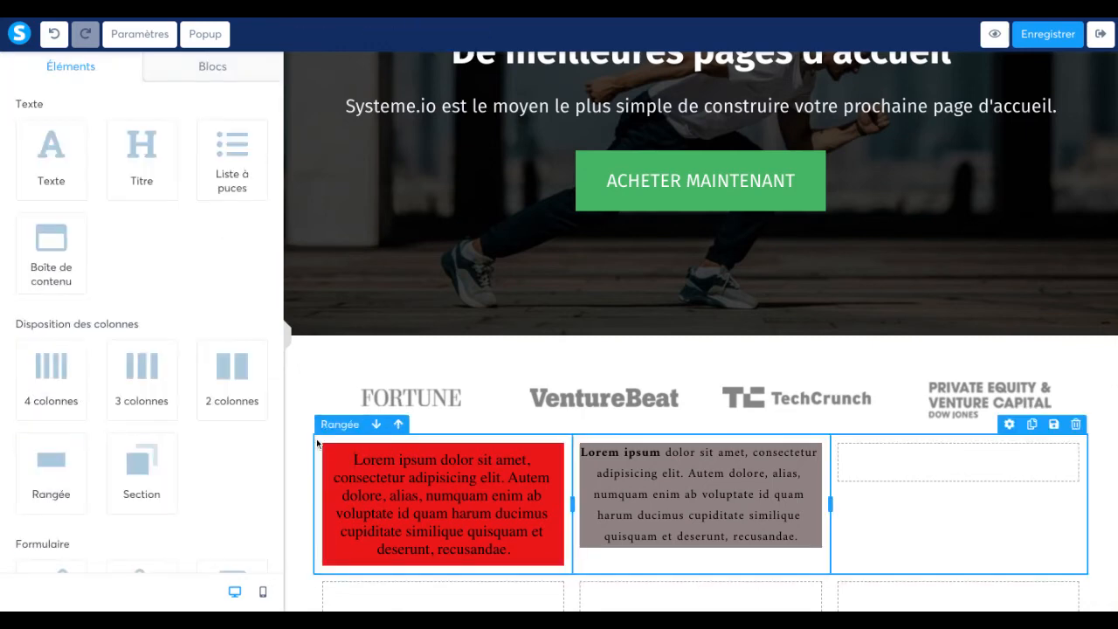
- Try left and right alignment on the red text, and restore the centred alignment
{"action": "left_click", "coordinate": [358, 460]}
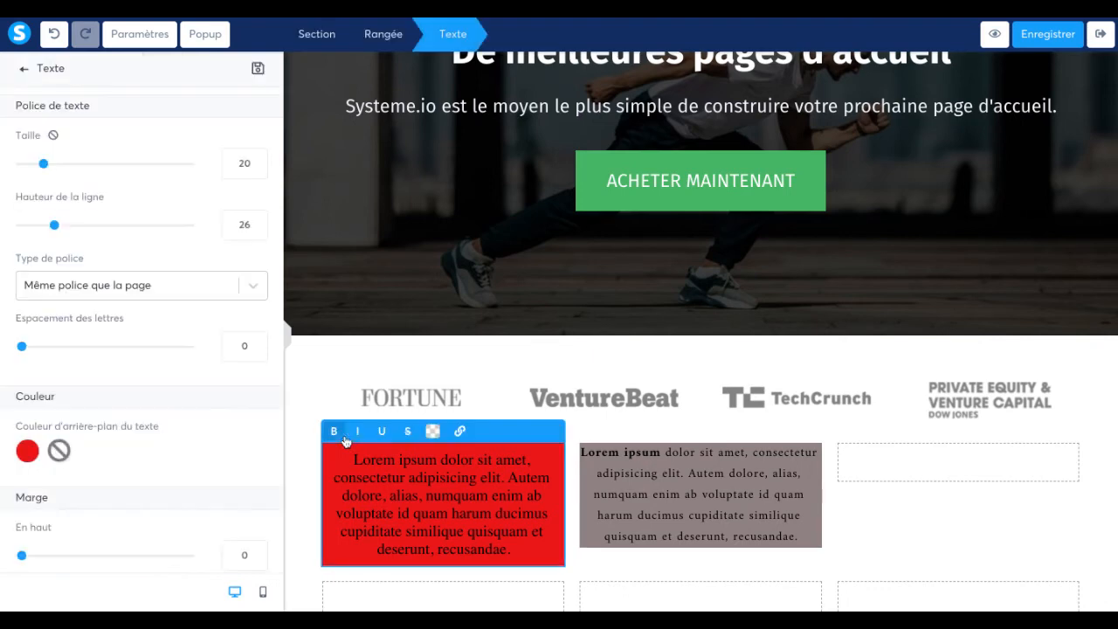
{"action": "scroll", "coordinate": [173, 360], "scroll_direction": "down", "scroll_amount": 3}
{"action": "scroll", "coordinate": [173, 363], "scroll_direction": "down", "scroll_amount": 5}
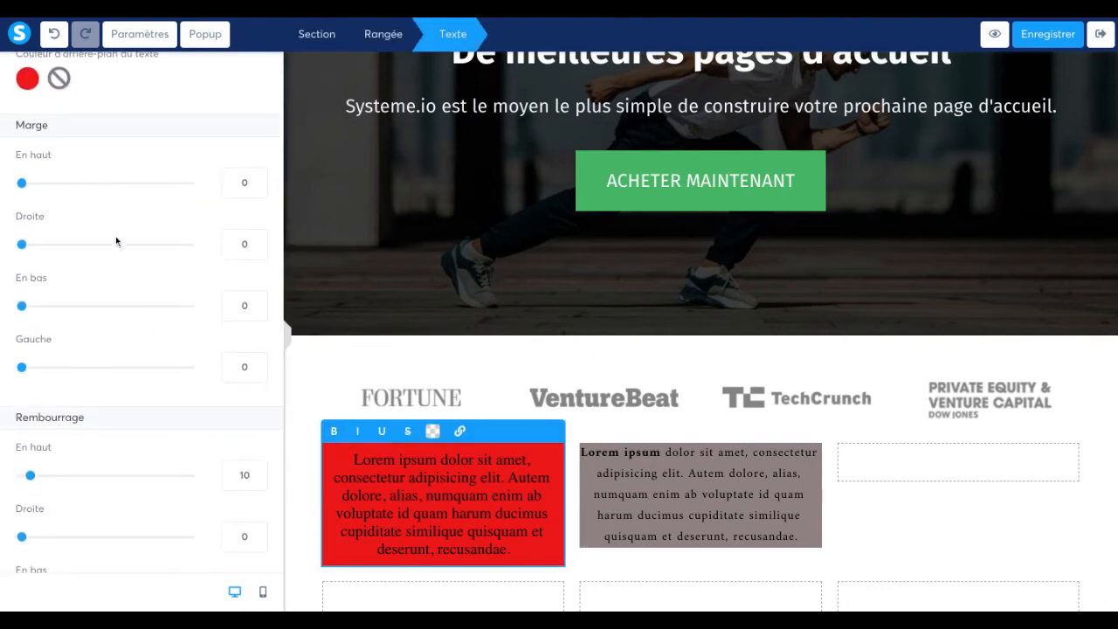
{"action": "scroll", "coordinate": [80, 410], "scroll_direction": "down", "scroll_amount": 6}
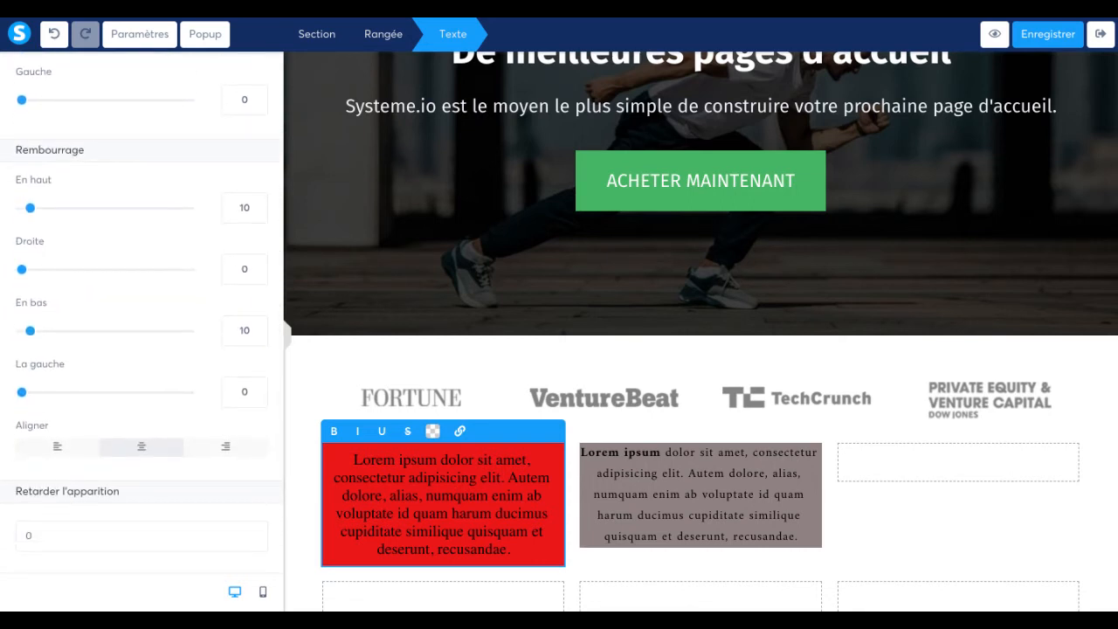
{"action": "left_click", "coordinate": [65, 449]}
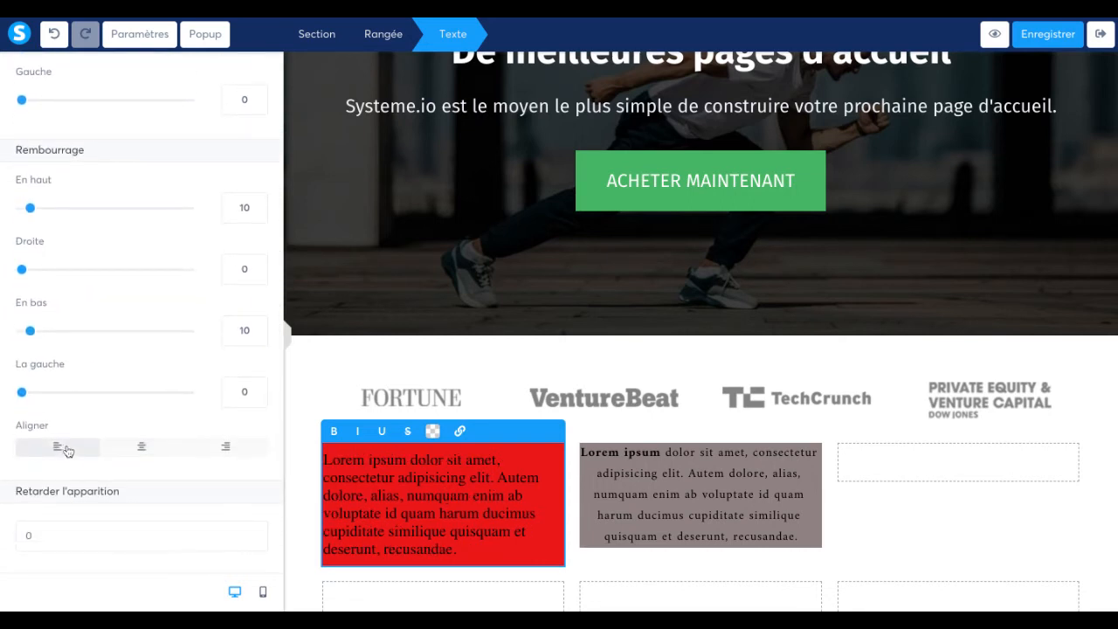
{"action": "left_click", "coordinate": [226, 454]}
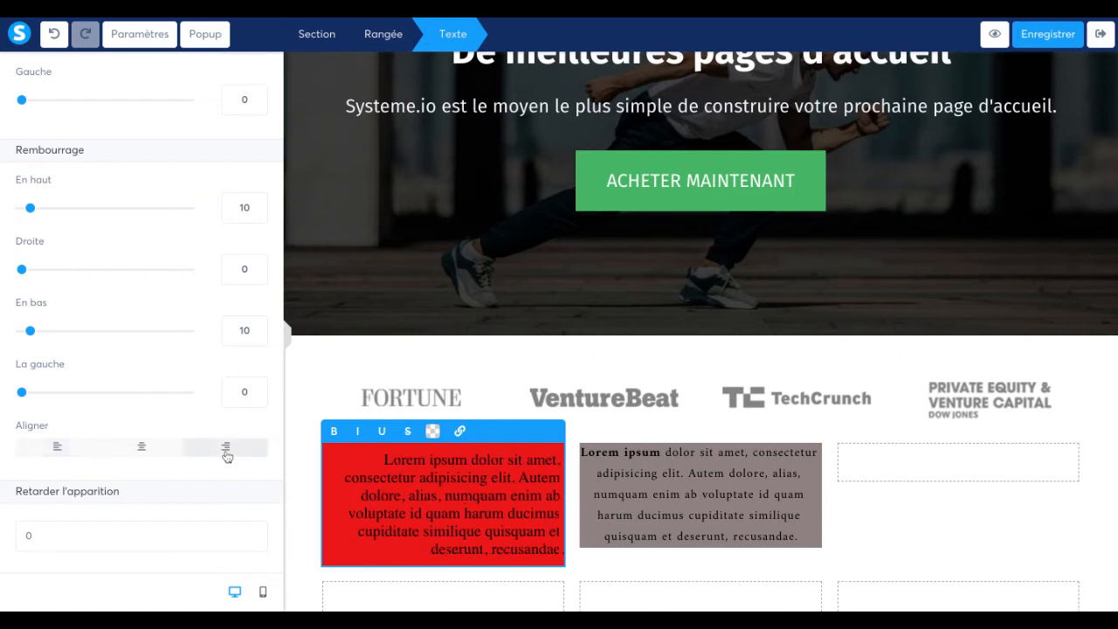
{"action": "left_click", "coordinate": [142, 447]}
- Examine the red text element's delayed appearance and its computer and mobile visibility settings
{"action": "scroll", "coordinate": [145, 446], "scroll_direction": "down", "scroll_amount": 1}
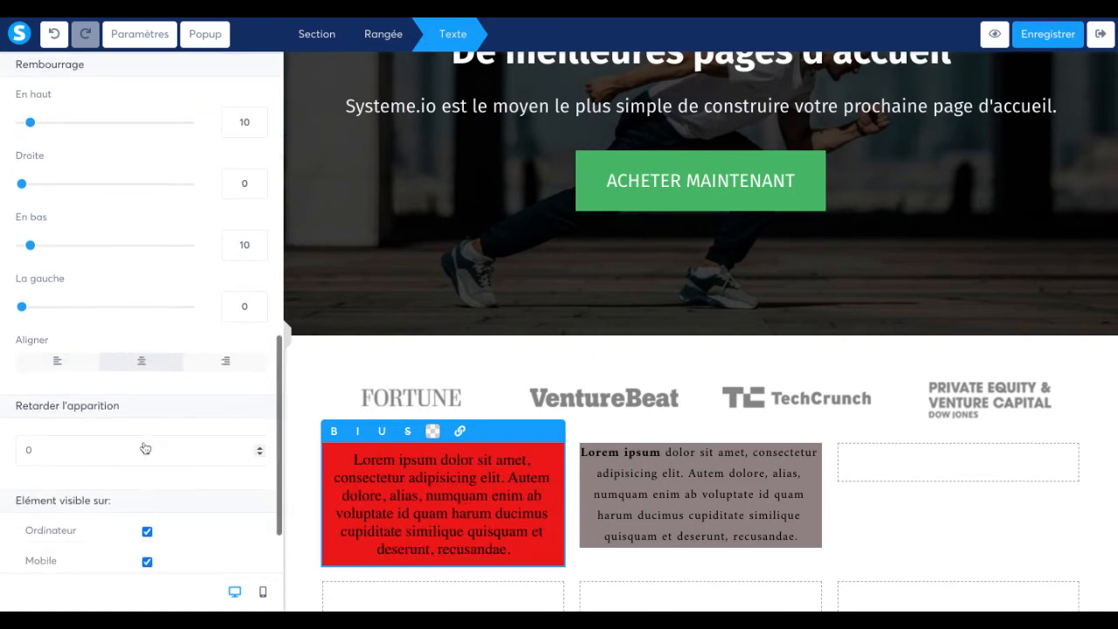
{"action": "left_click", "coordinate": [89, 451]}
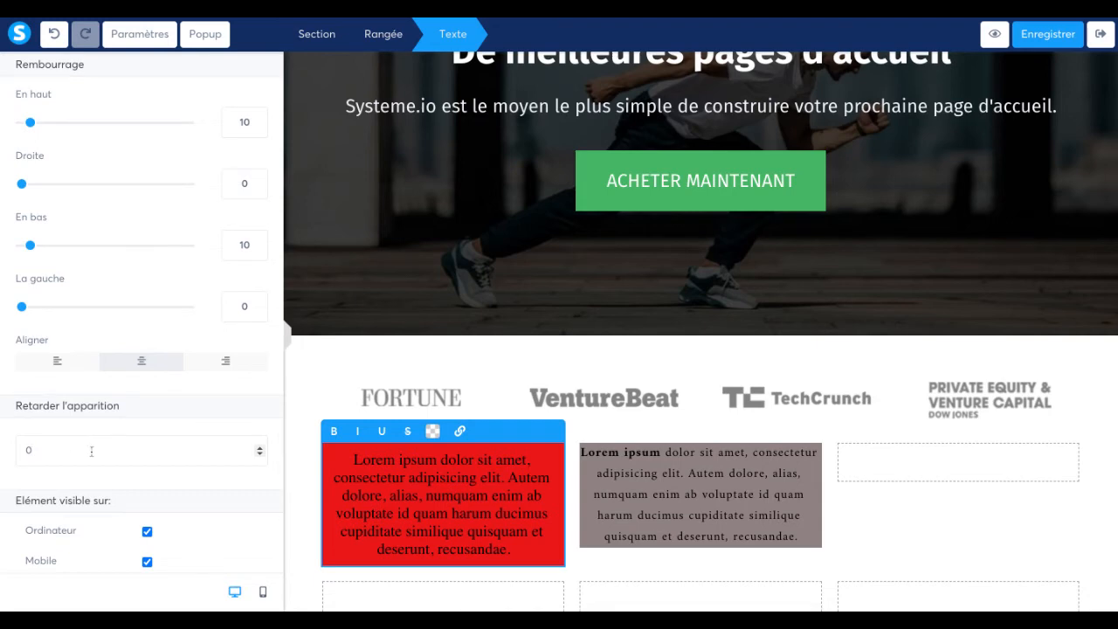
{"action": "left_click_drag", "start_coordinate": [53, 449], "coordinate": [8, 454]}
{"action": "scroll", "coordinate": [85, 448], "scroll_direction": "down", "scroll_amount": 1}
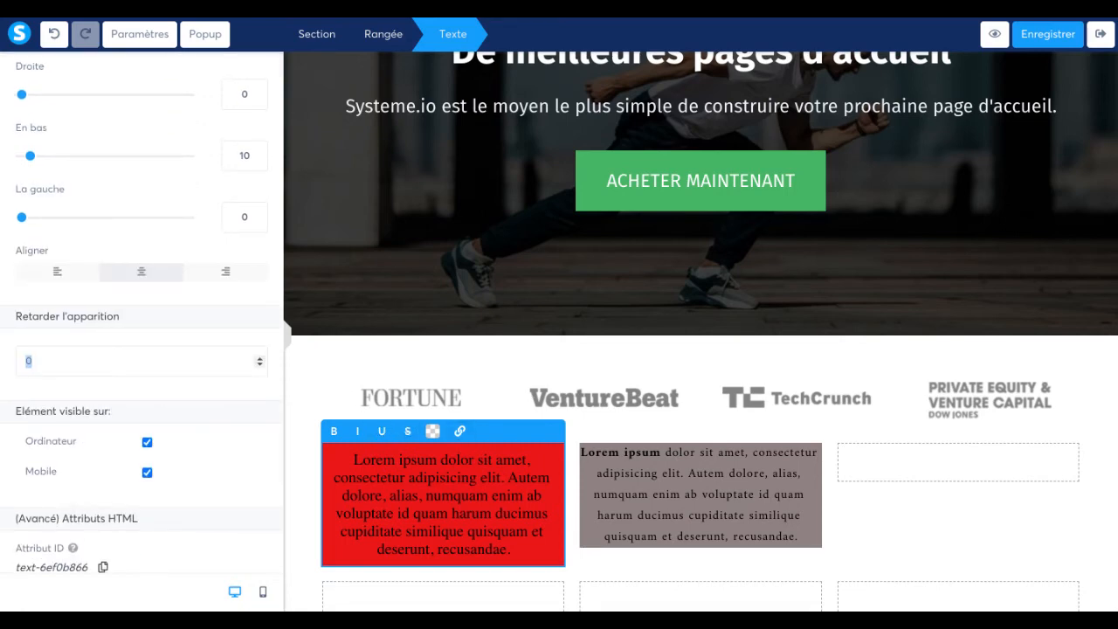
- Delete the row holding both texts and the empty three-column row beneath the logos
{"action": "left_click", "coordinate": [307, 382]}
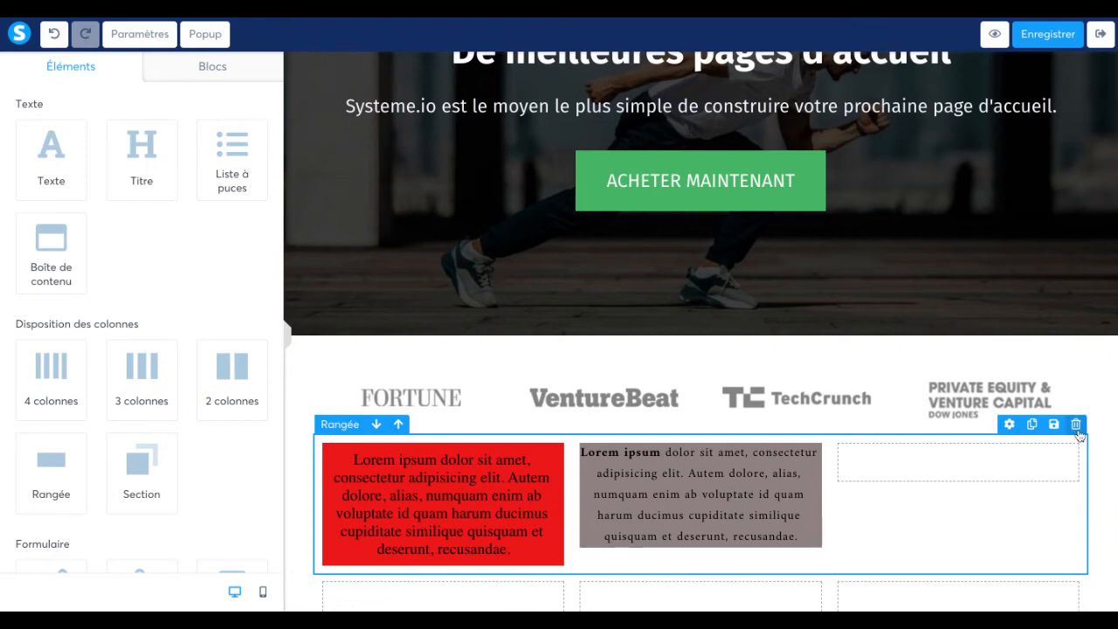
{"action": "left_click", "coordinate": [1076, 427]}
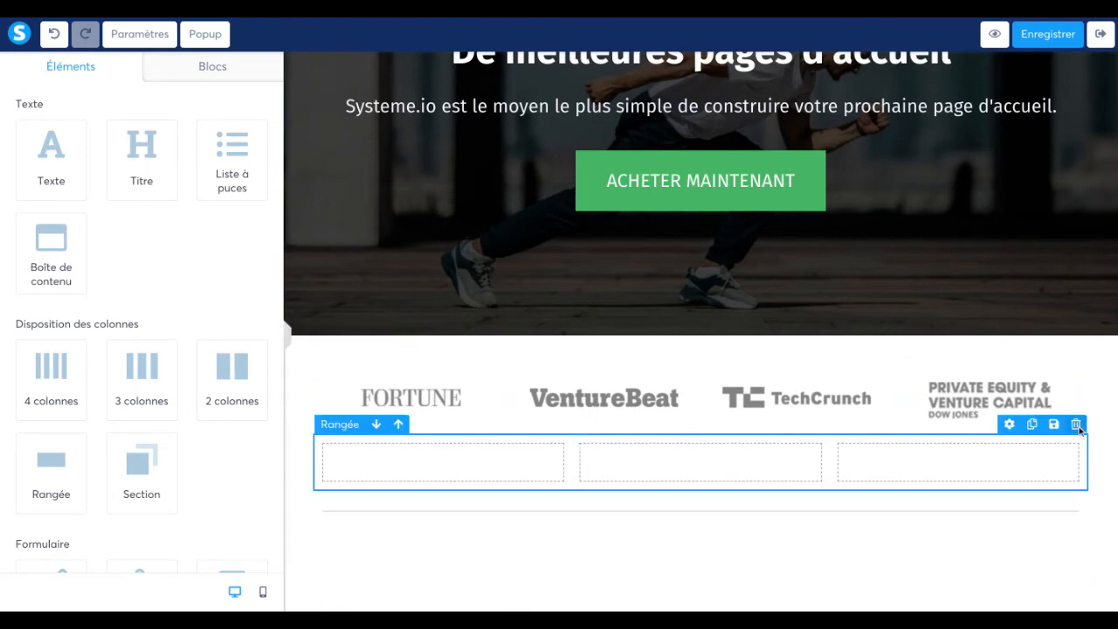
{"action": "left_click", "coordinate": [1077, 425]}
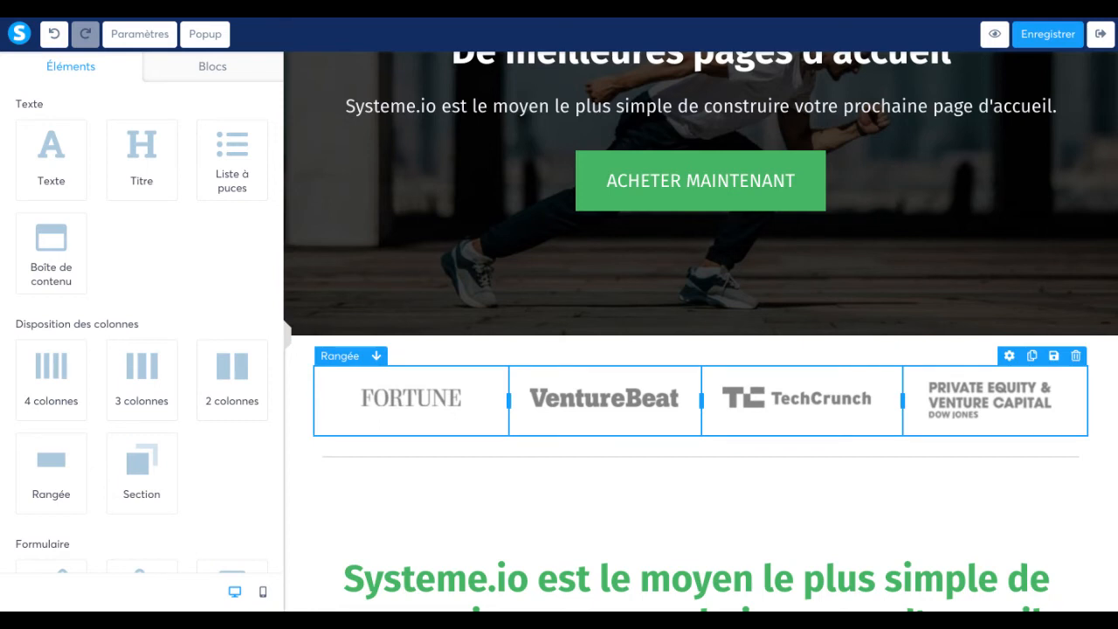
- Compare how the four-logo row is laid out in the mobile and desktop views
{"action": "left_click", "coordinate": [264, 593]}
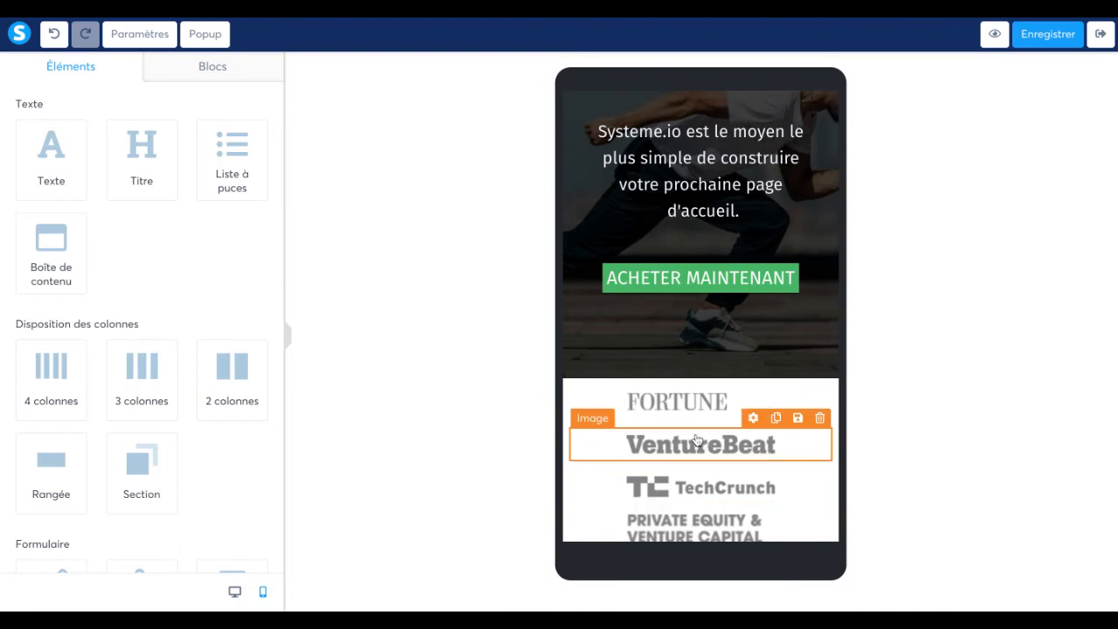
{"action": "scroll", "coordinate": [730, 403], "scroll_direction": "down", "scroll_amount": 2}
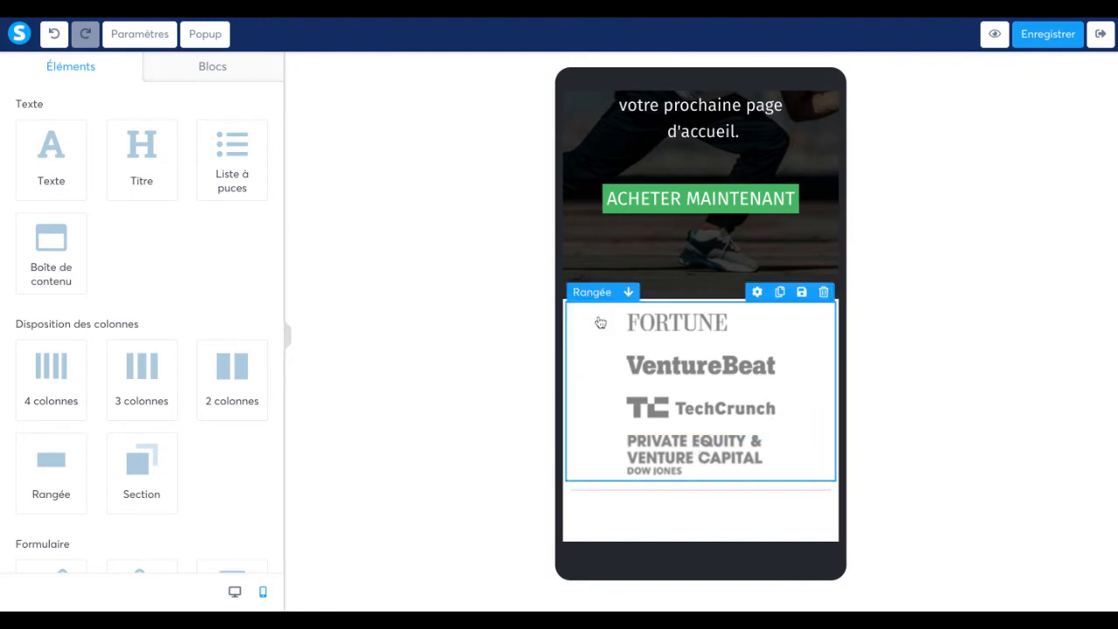
{"action": "left_click", "coordinate": [234, 591]}
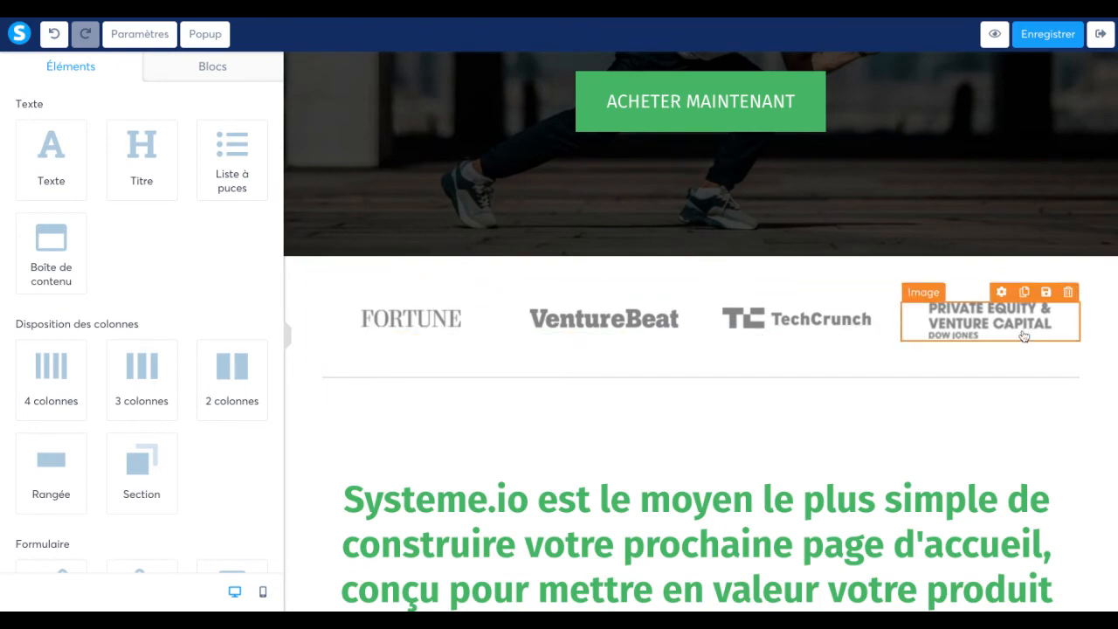
{"action": "left_click", "coordinate": [262, 593]}
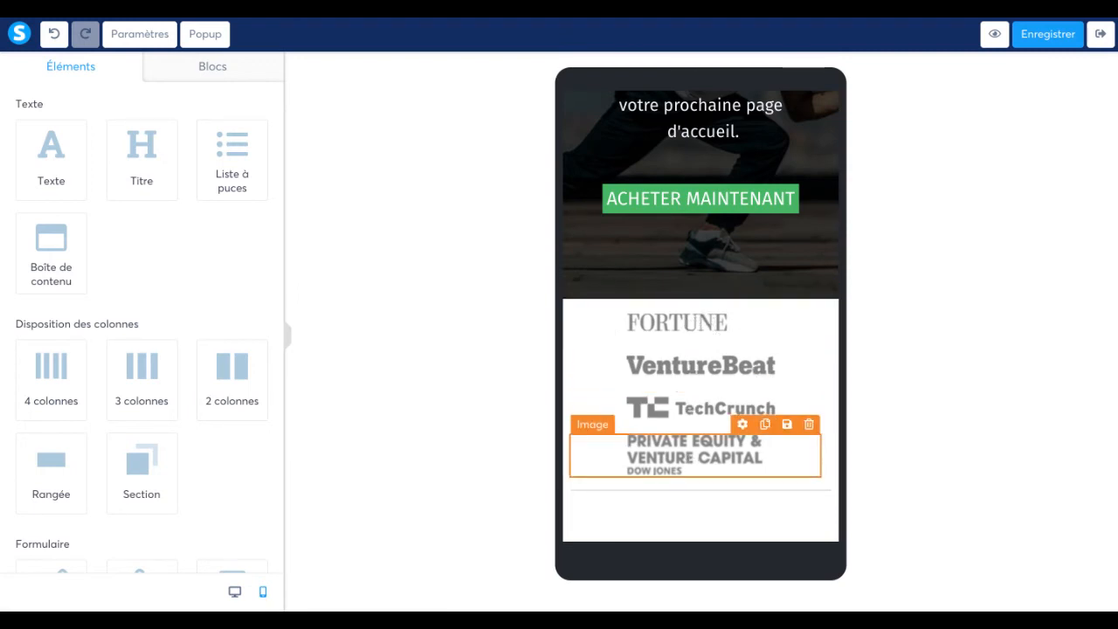
{"action": "left_click", "coordinate": [235, 591]}
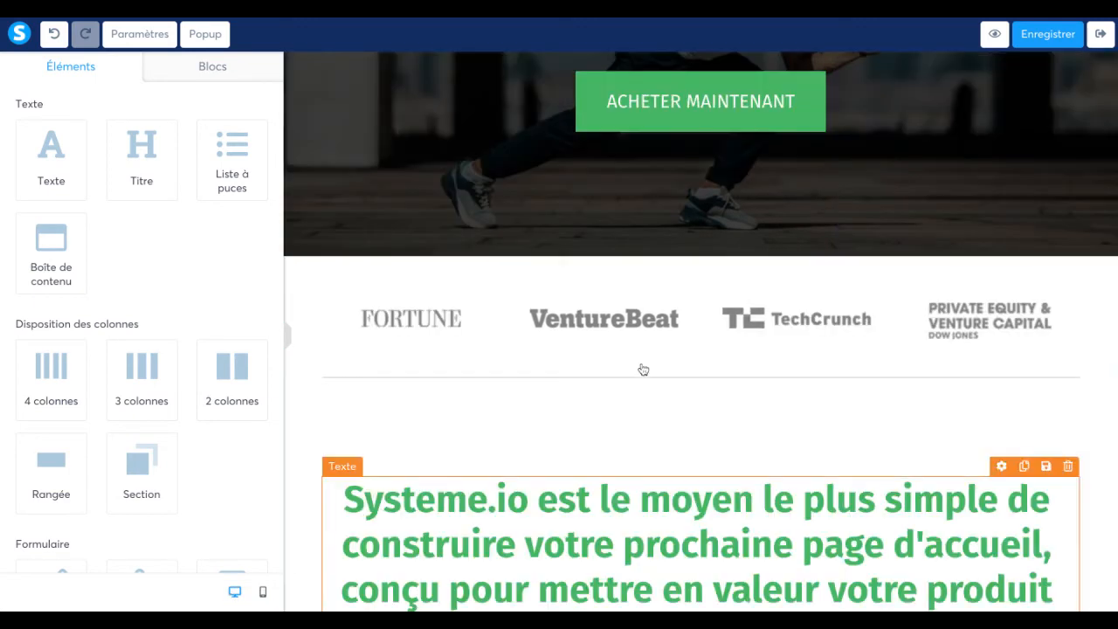
- Compare the three-article row in desktop and mobile views, and review the desktop page down to the pricing section
{"action": "scroll", "coordinate": [643, 369], "scroll_direction": "down", "scroll_amount": 6}
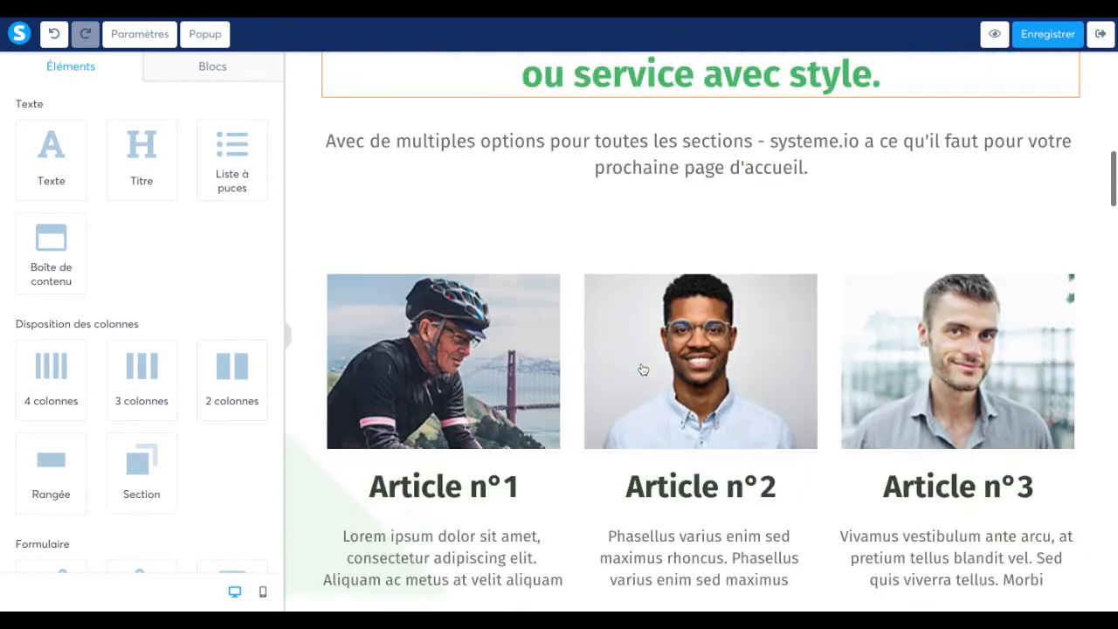
{"action": "scroll", "coordinate": [643, 370], "scroll_direction": "down", "scroll_amount": 2}
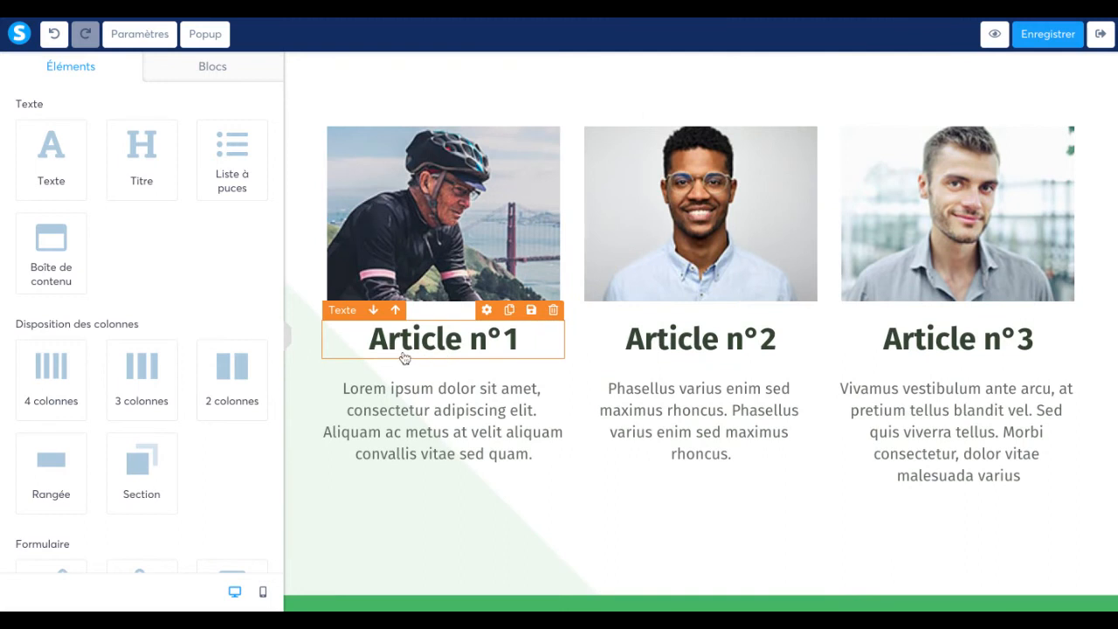
{"action": "scroll", "coordinate": [891, 371], "scroll_direction": "up", "scroll_amount": 1}
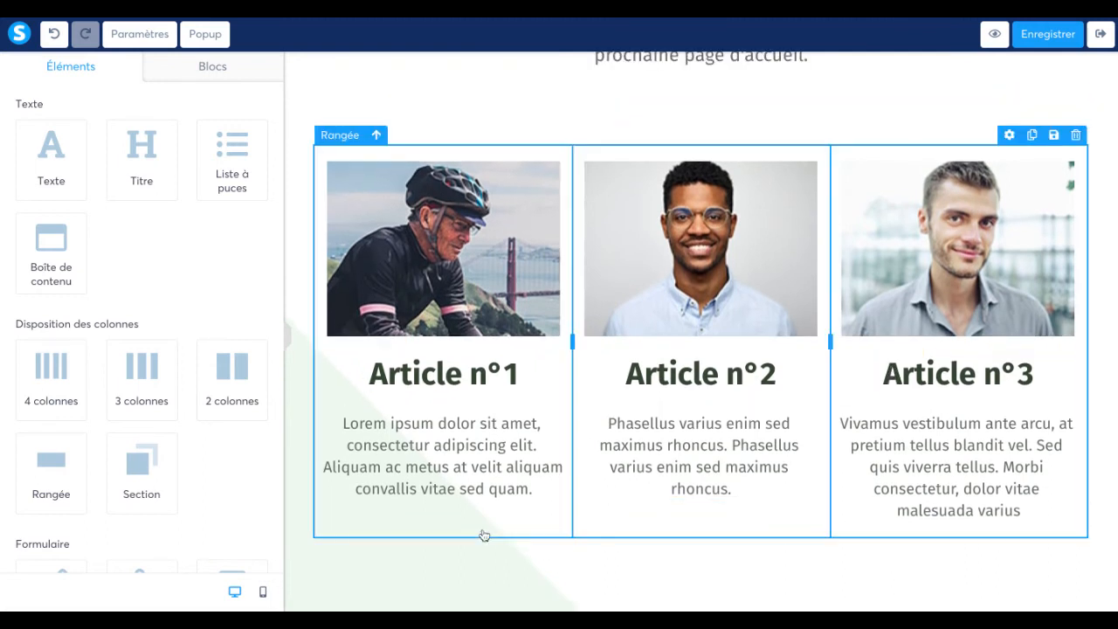
{"action": "left_click", "coordinate": [263, 593]}
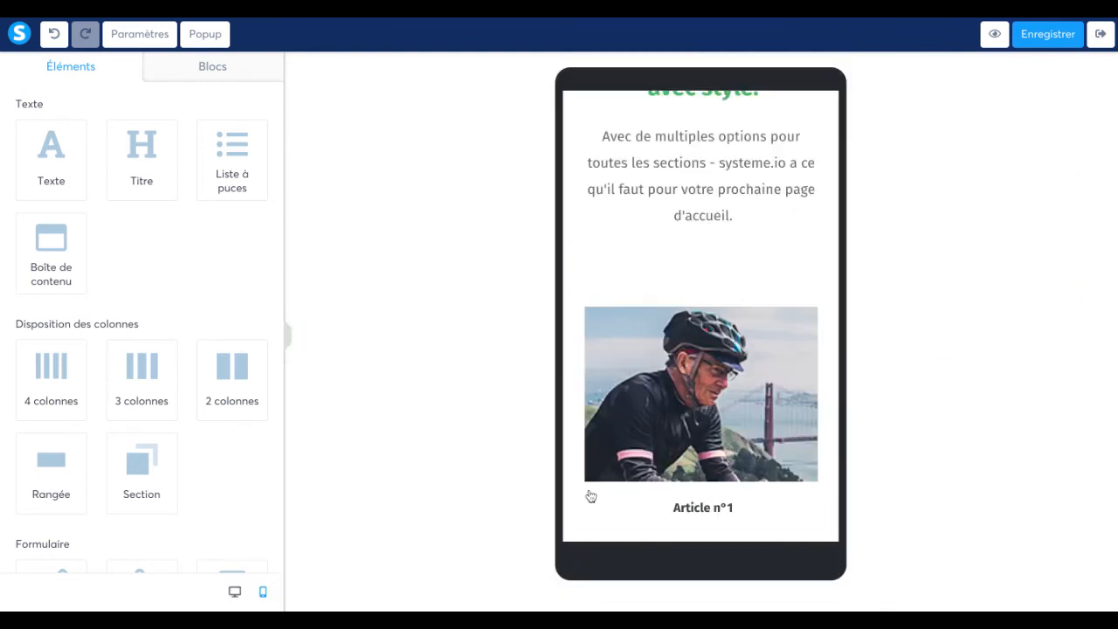
{"action": "scroll", "coordinate": [588, 494], "scroll_direction": "down", "scroll_amount": 2}
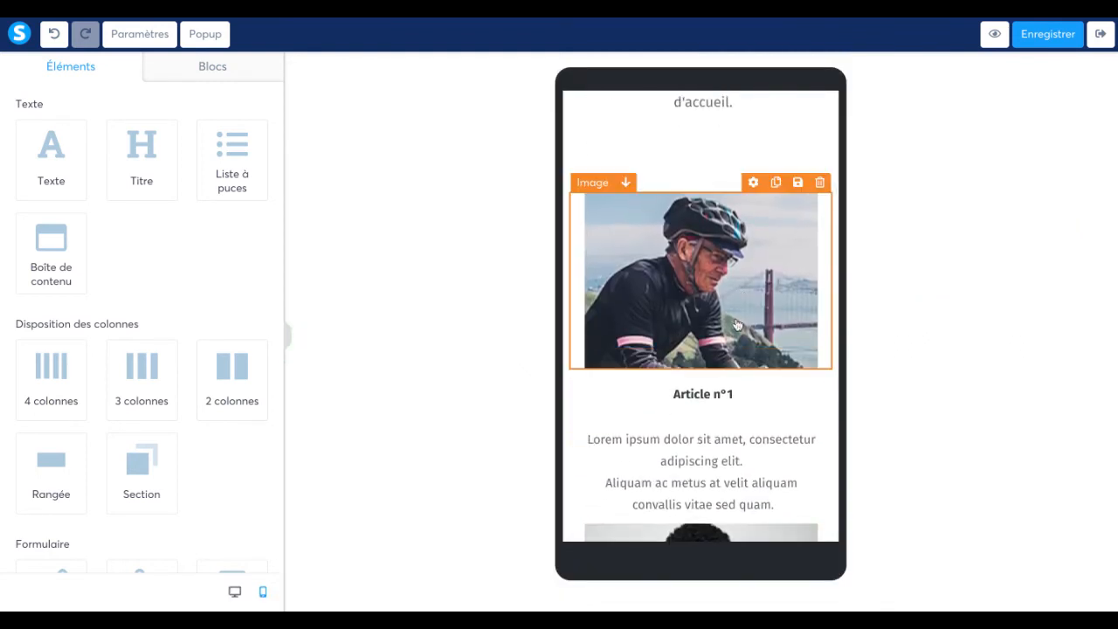
{"action": "scroll", "coordinate": [721, 437], "scroll_direction": "down", "scroll_amount": 4}
{"action": "scroll", "coordinate": [720, 437], "scroll_direction": "down", "scroll_amount": 8}
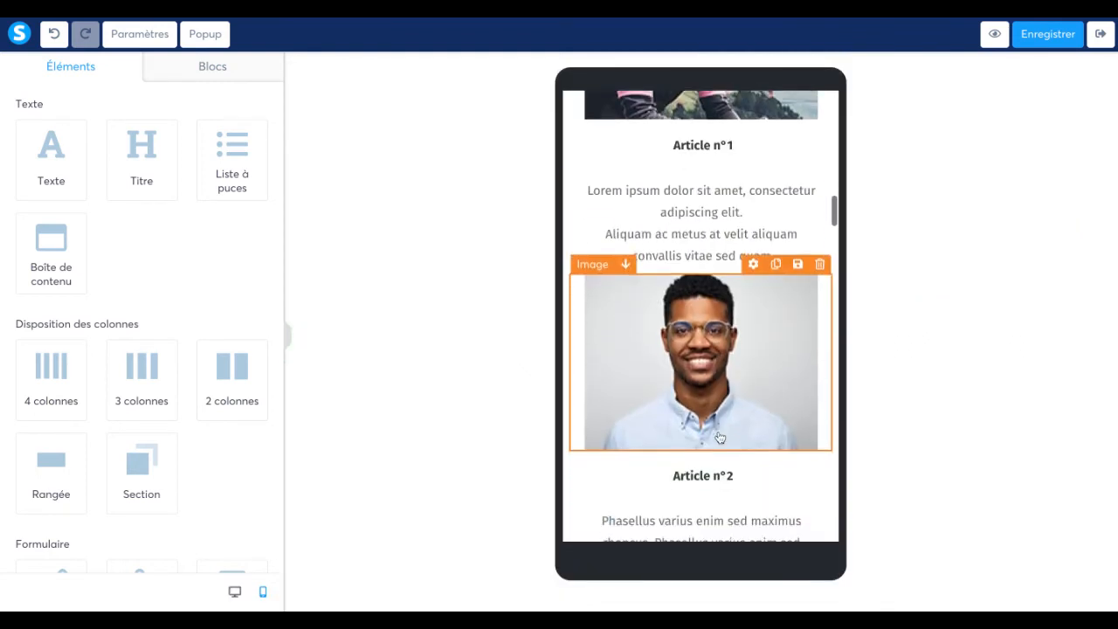
{"action": "scroll", "coordinate": [700, 394], "scroll_direction": "down", "scroll_amount": 7}
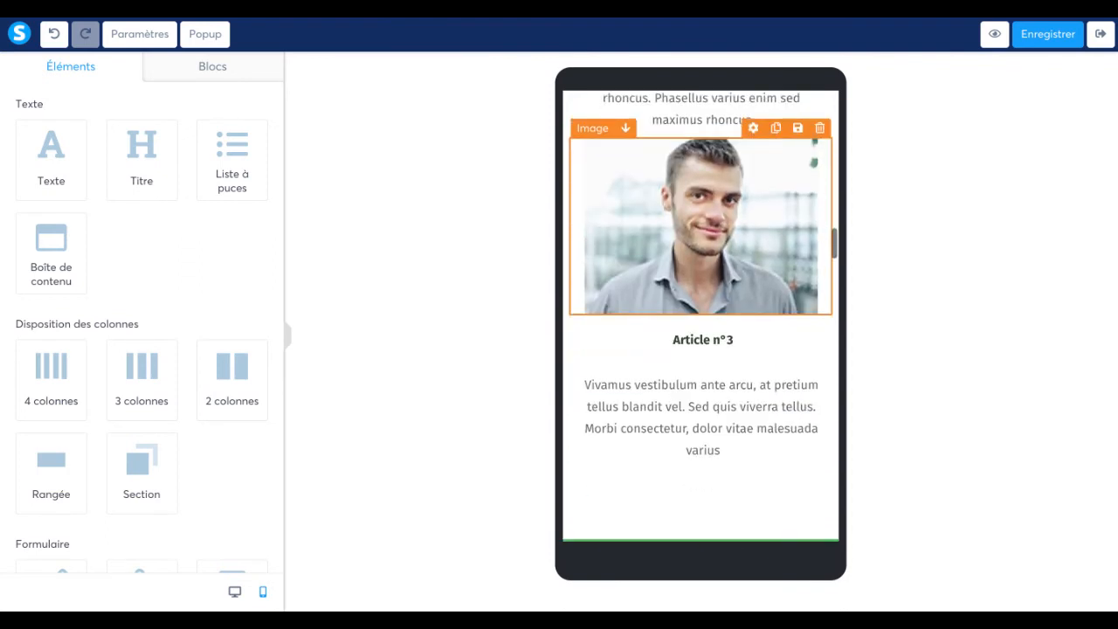
{"action": "scroll", "coordinate": [700, 393], "scroll_direction": "down", "scroll_amount": 3}
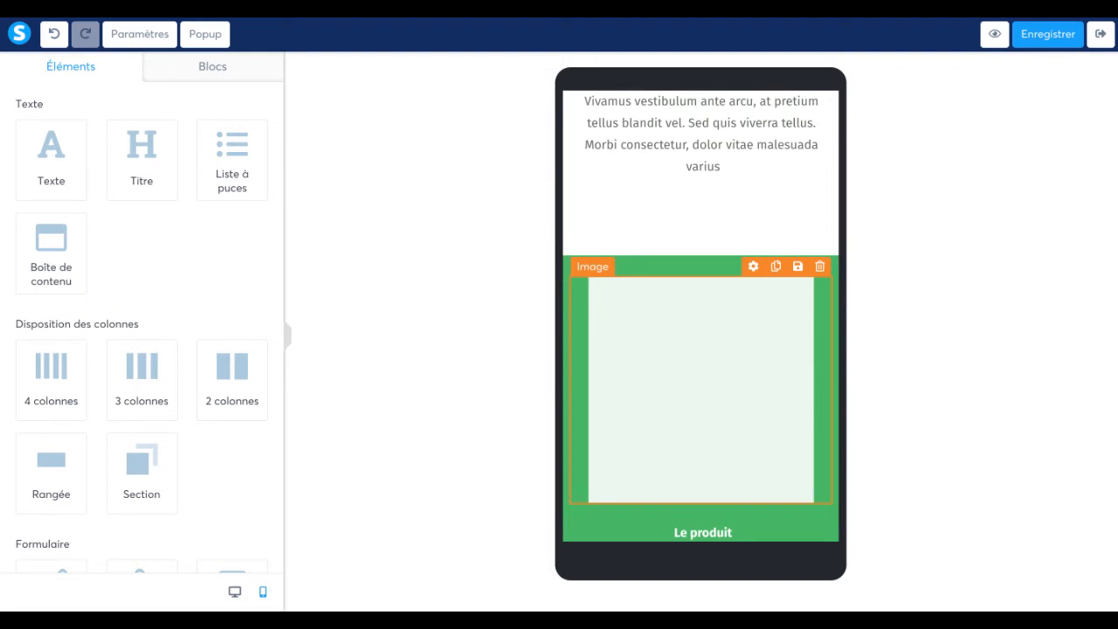
{"action": "left_click", "coordinate": [234, 593]}
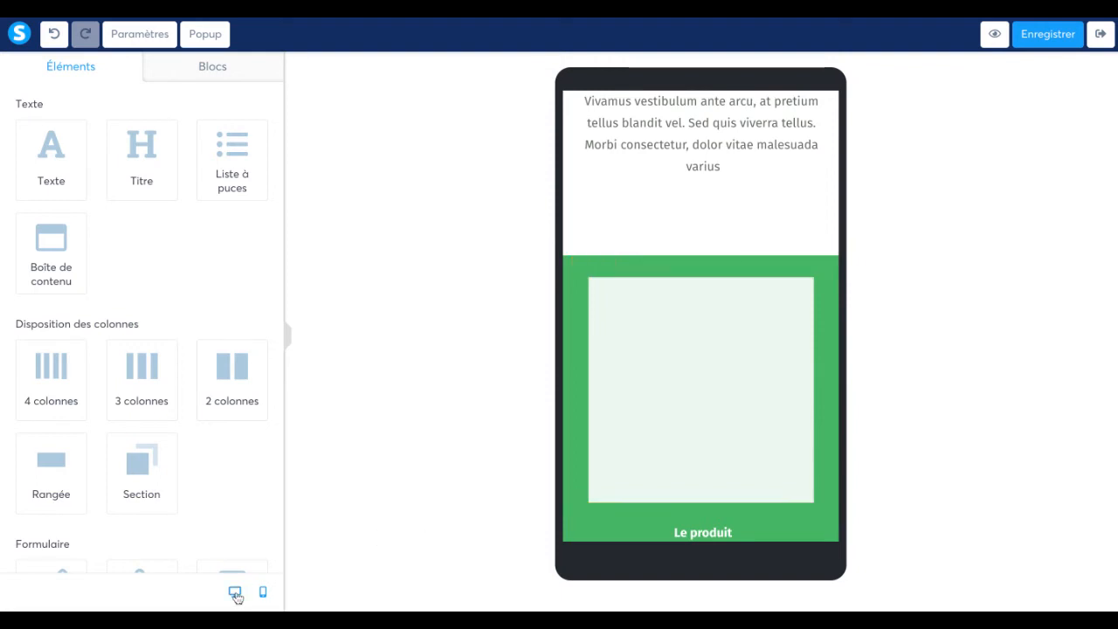
{"action": "scroll", "coordinate": [748, 436], "scroll_direction": "down", "scroll_amount": 8}
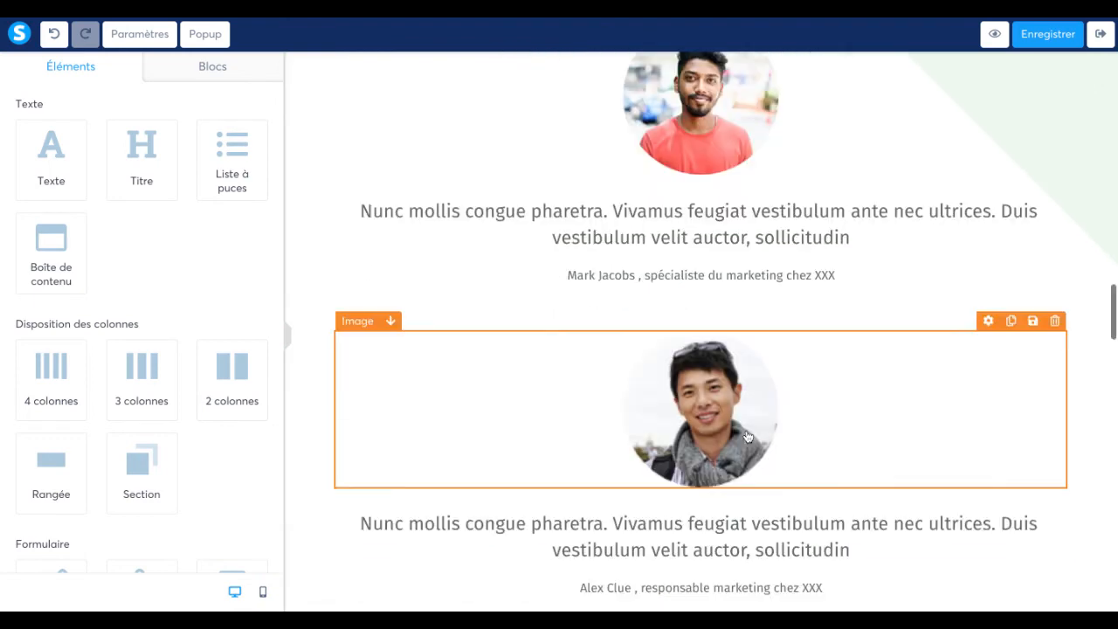
{"action": "scroll", "coordinate": [748, 437], "scroll_direction": "down", "scroll_amount": 4}
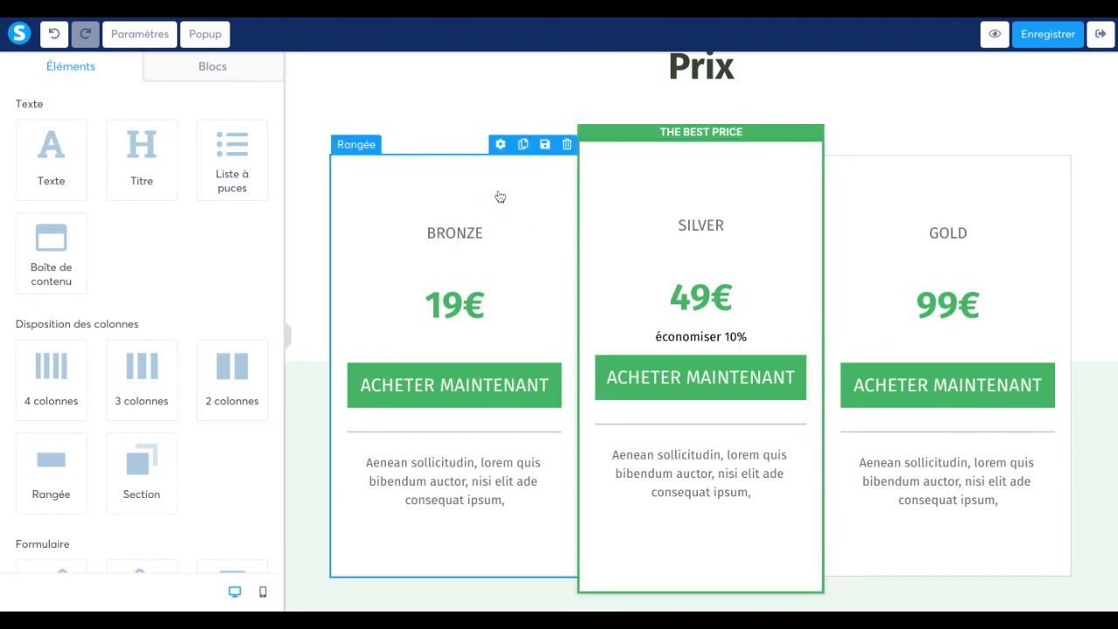
- Add a new section above the page's hero banner and place a two-column layout below its empty row
{"action": "scroll", "coordinate": [454, 192], "scroll_direction": "up", "scroll_amount": 20}
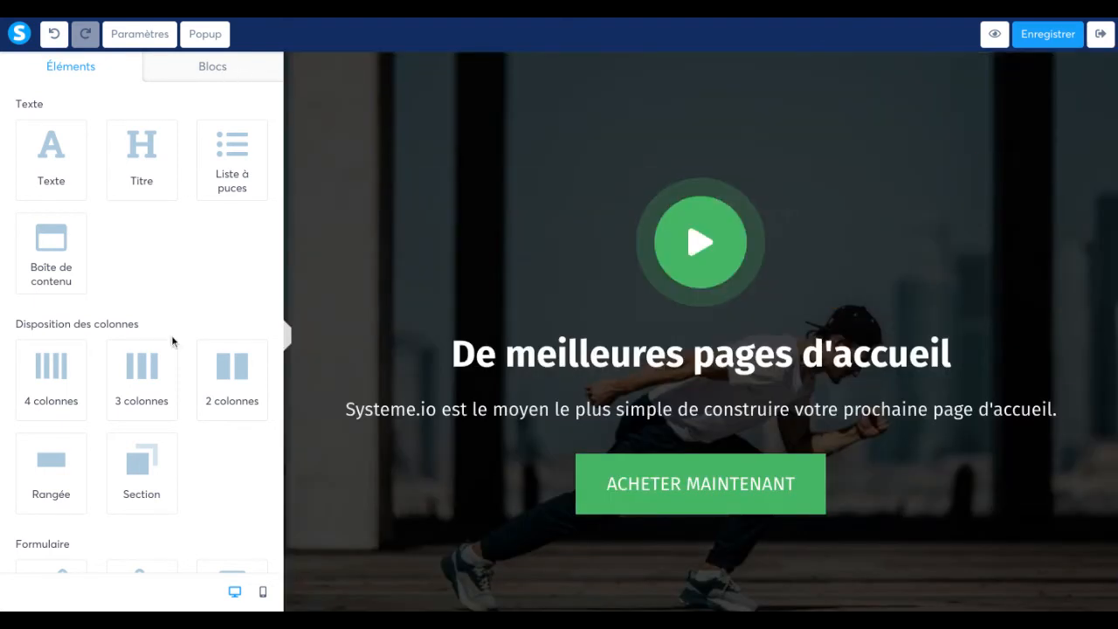
{"action": "scroll", "coordinate": [173, 341], "scroll_direction": "down", "scroll_amount": 1}
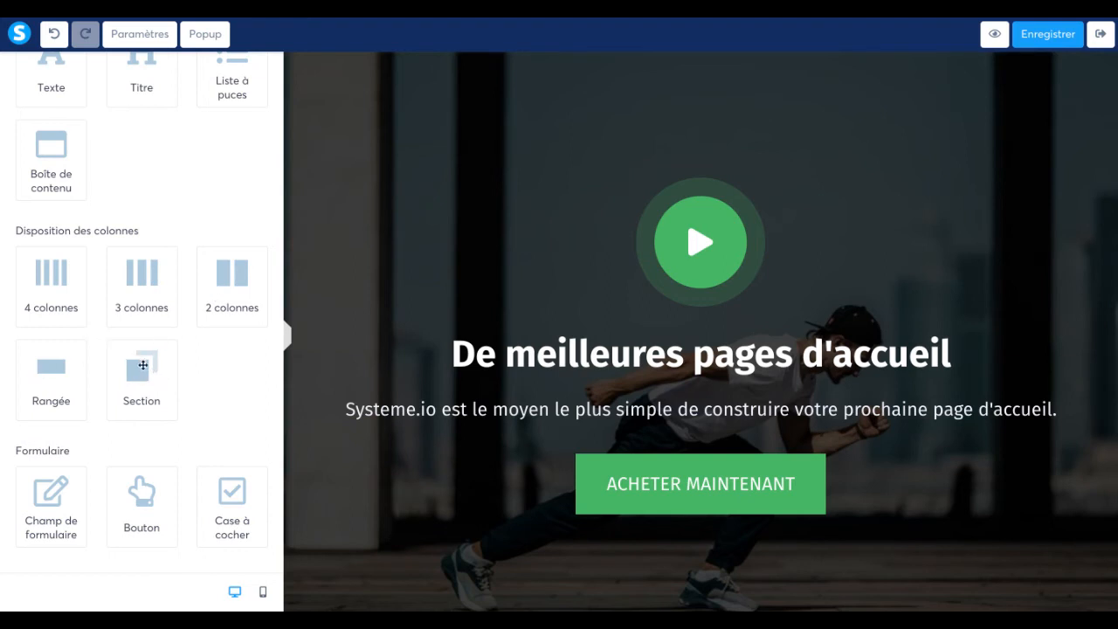
{"action": "left_click_drag", "start_coordinate": [143, 365], "coordinate": [369, 100]}
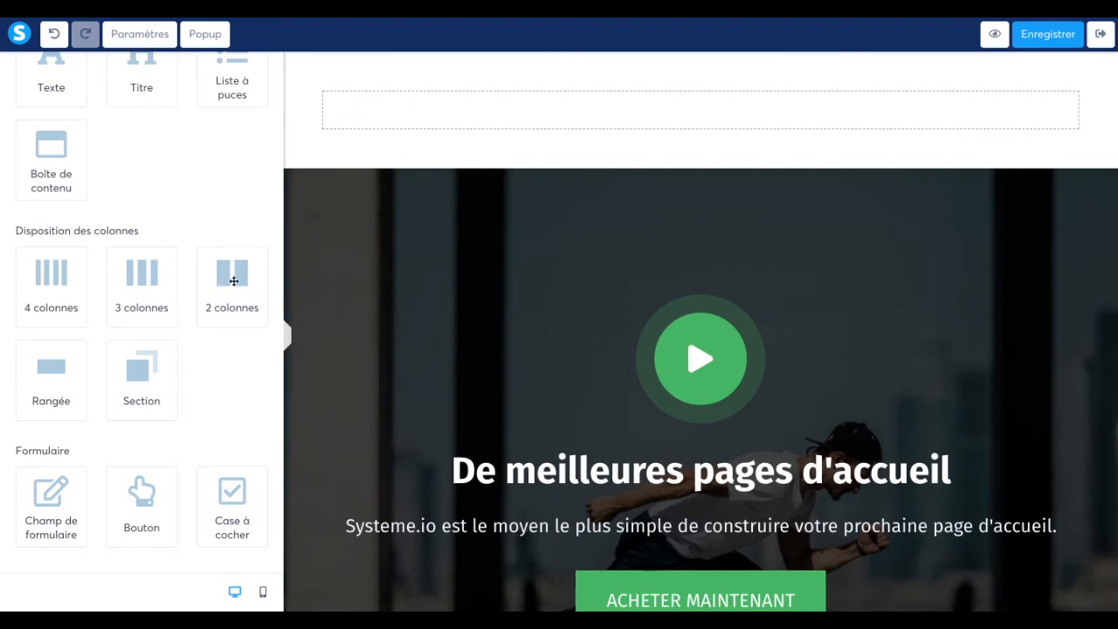
{"action": "left_click_drag", "start_coordinate": [229, 278], "coordinate": [699, 140]}
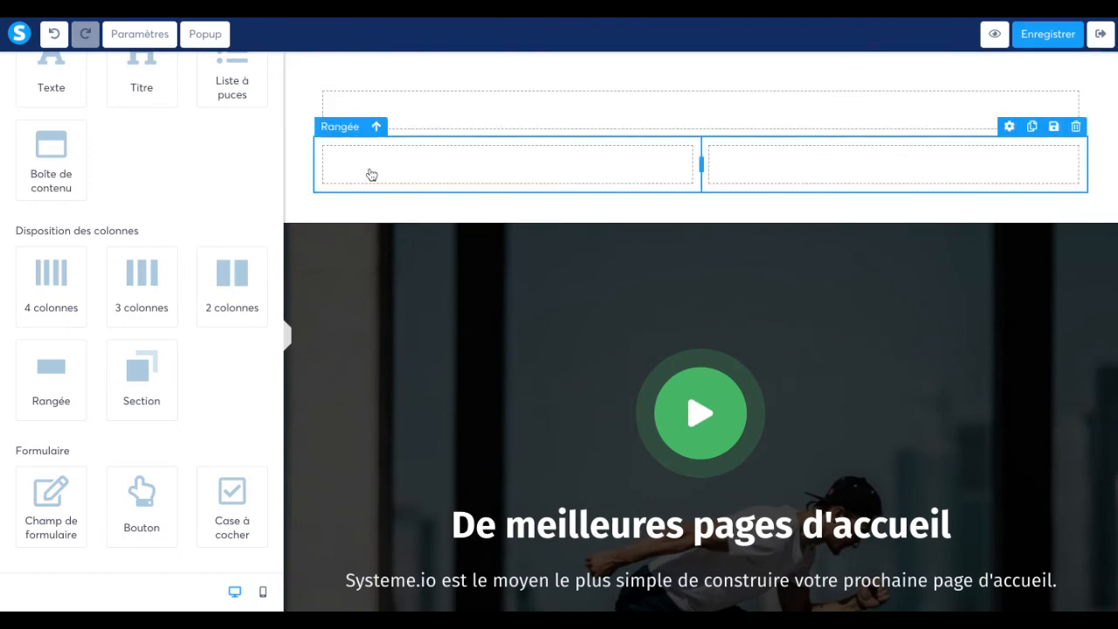
- Insert the existing image elearning.jpg into the left column of the new section and deselect it
{"action": "scroll", "coordinate": [111, 365], "scroll_direction": "down", "scroll_amount": 5}
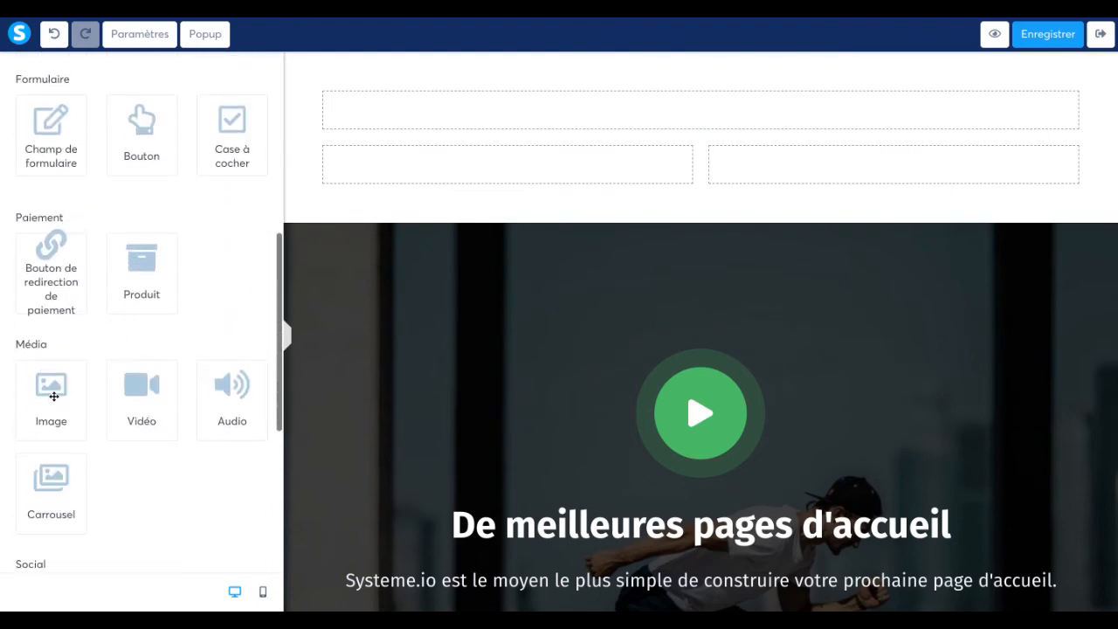
{"action": "left_click_drag", "start_coordinate": [53, 396], "coordinate": [506, 168]}
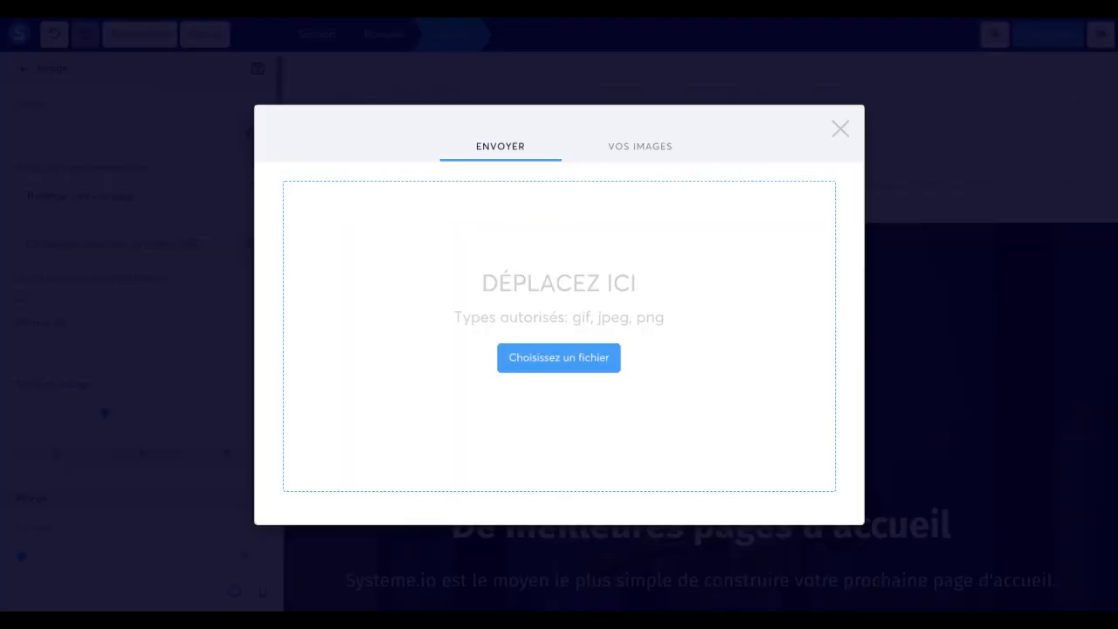
{"action": "left_click", "coordinate": [660, 152]}
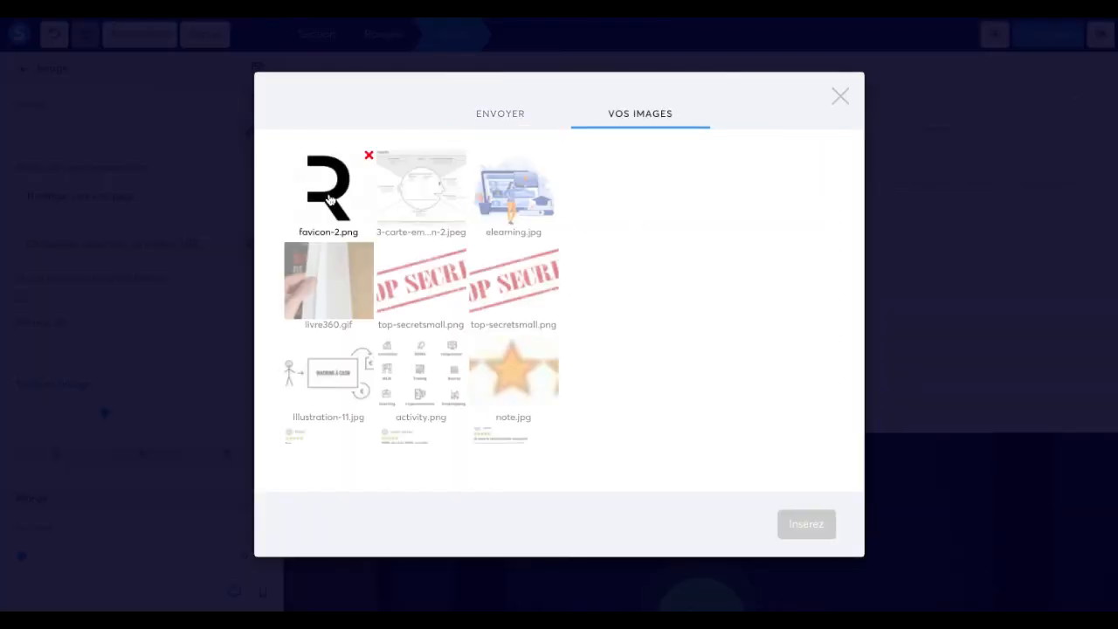
{"action": "left_click", "coordinate": [516, 194]}
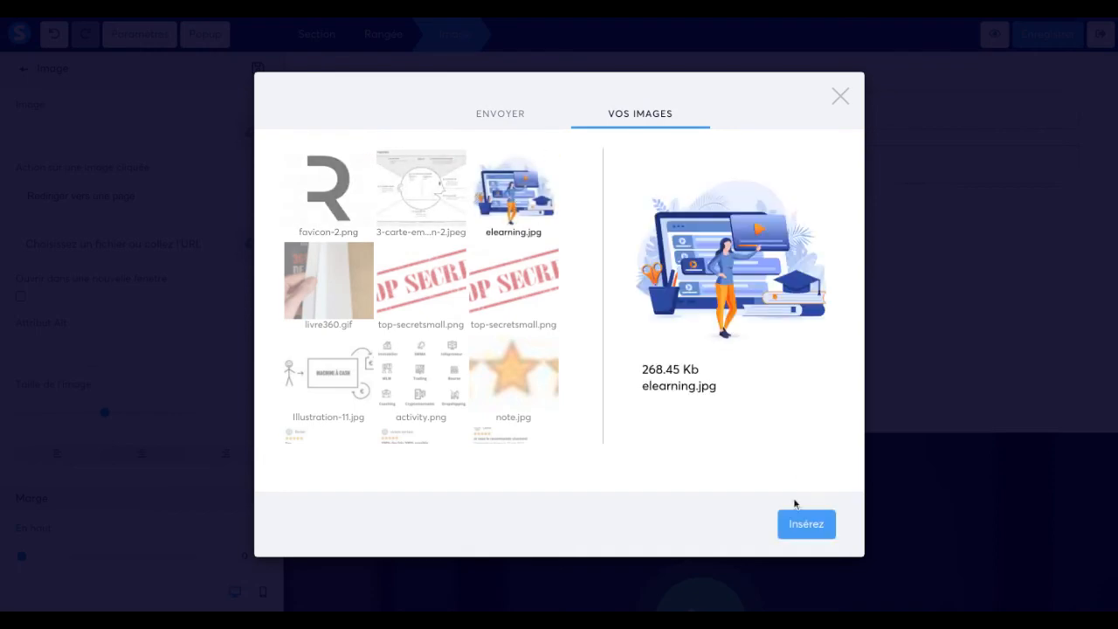
{"action": "left_click", "coordinate": [804, 525]}
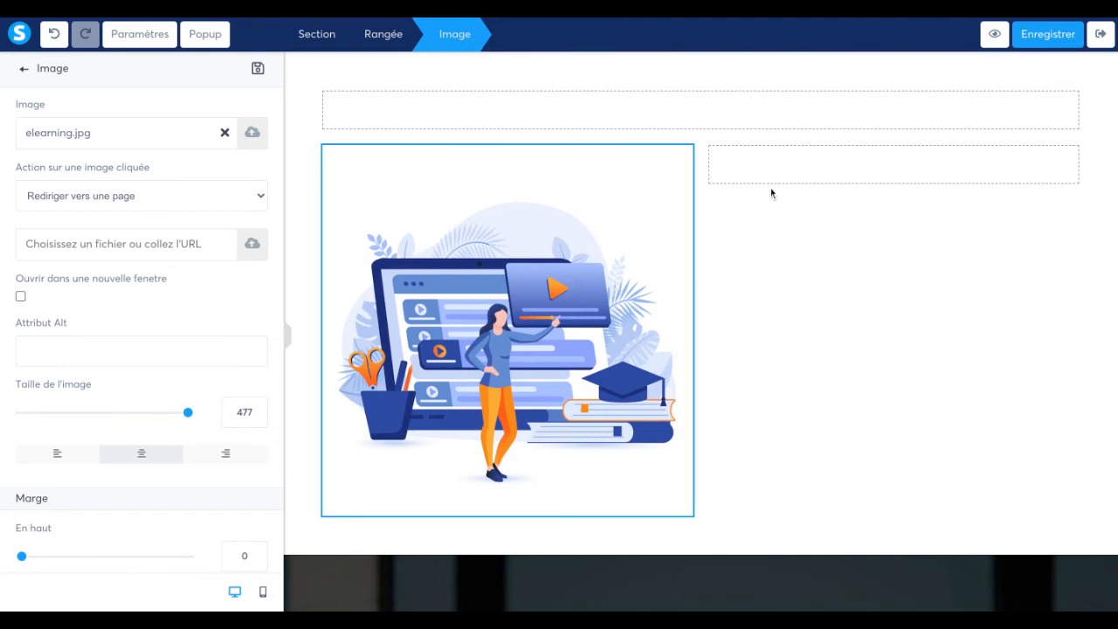
{"action": "left_click", "coordinate": [847, 268]}
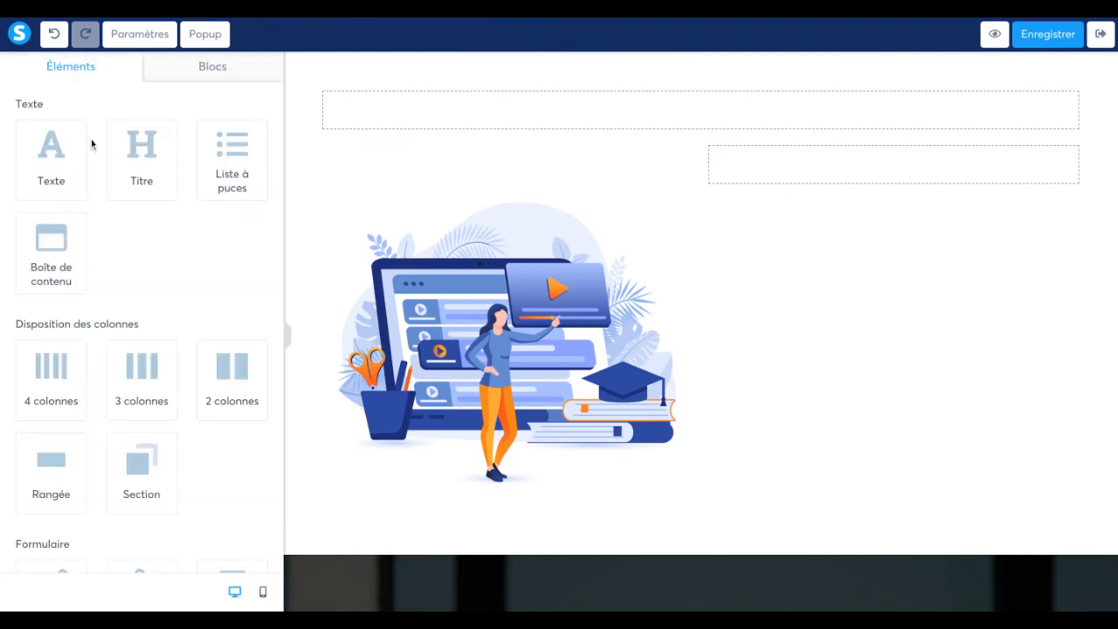
- Add a form field to the empty column beside the e-learning image
{"action": "scroll", "coordinate": [151, 349], "scroll_direction": "down", "scroll_amount": 2}
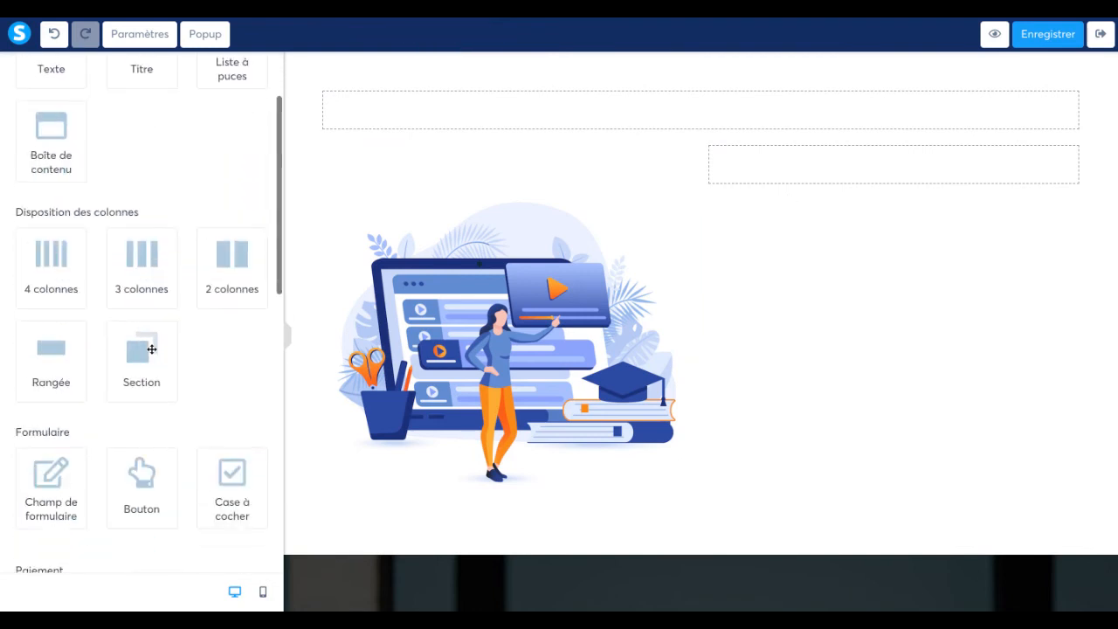
{"action": "scroll", "coordinate": [151, 350], "scroll_direction": "down", "scroll_amount": 1}
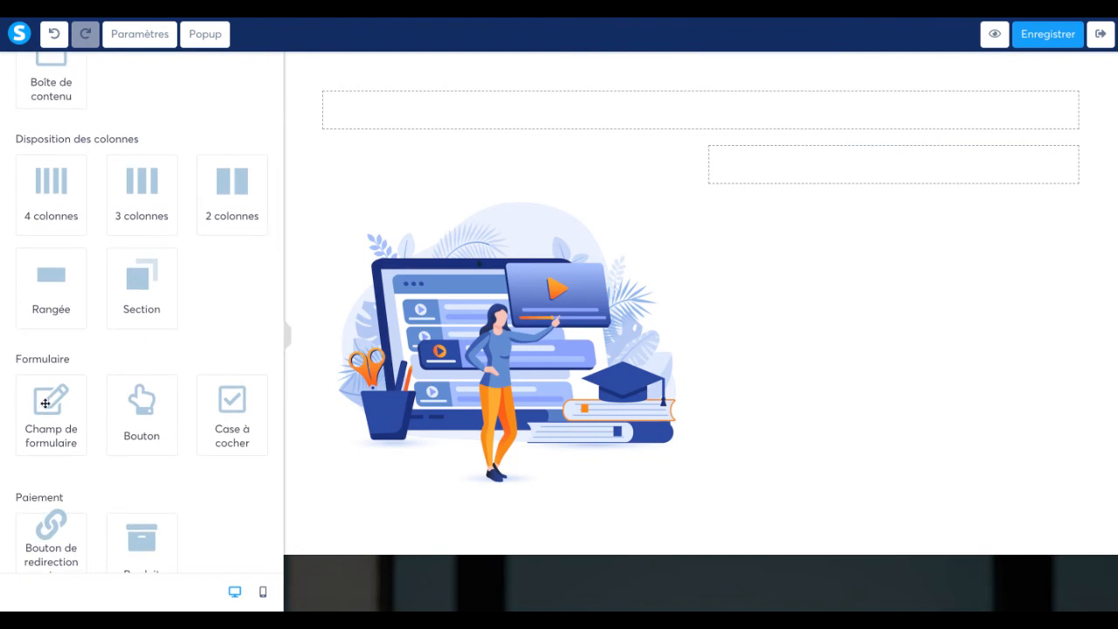
{"action": "left_click_drag", "start_coordinate": [51, 402], "coordinate": [893, 169]}
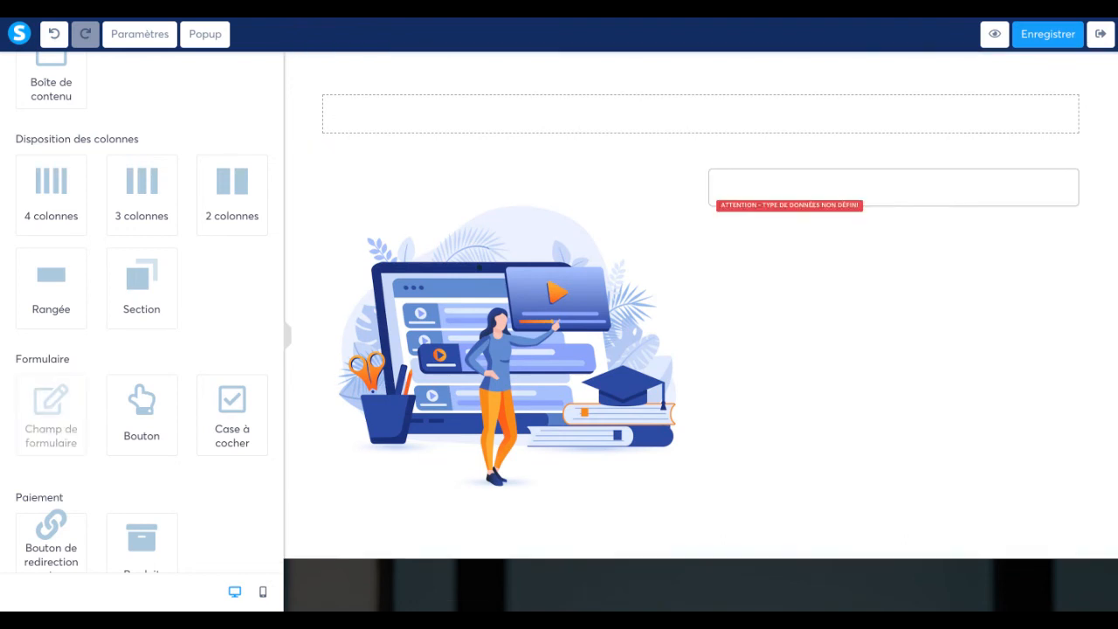
- Set the new form field's data type to Email and deselect the field
{"action": "left_click", "coordinate": [804, 182]}
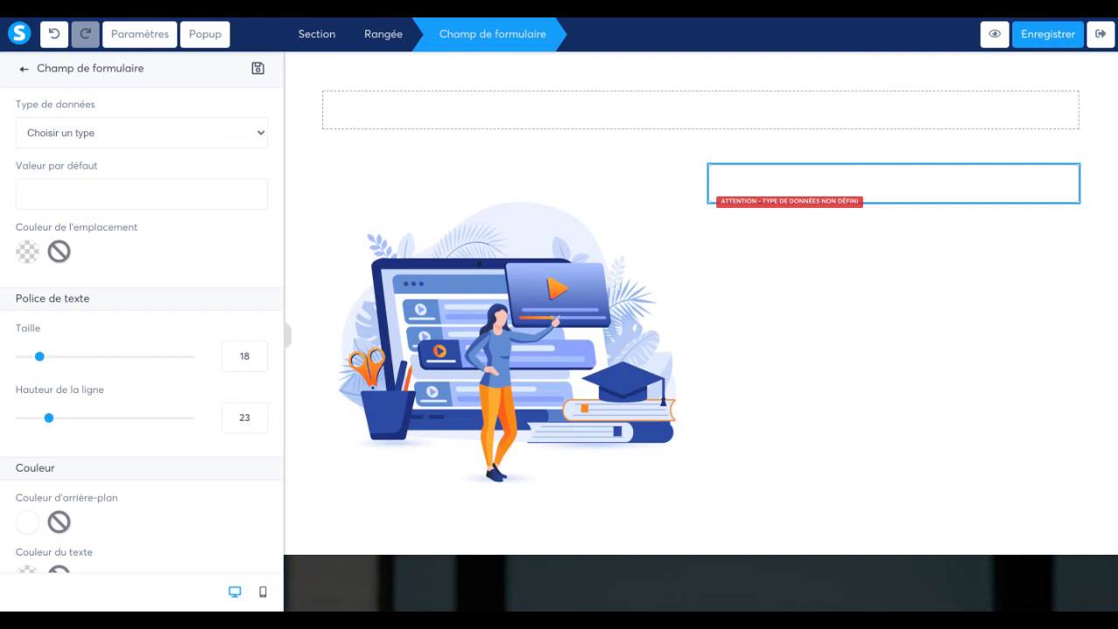
{"action": "left_click", "coordinate": [169, 219]}
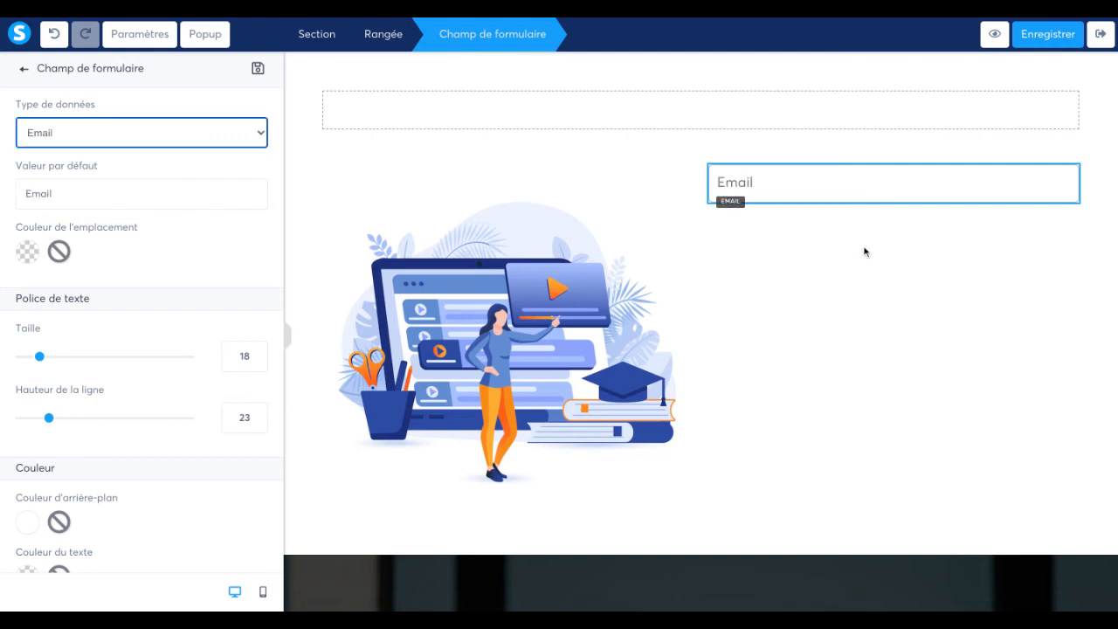
{"action": "left_click", "coordinate": [901, 248]}
{"action": "left_click", "coordinate": [762, 194]}
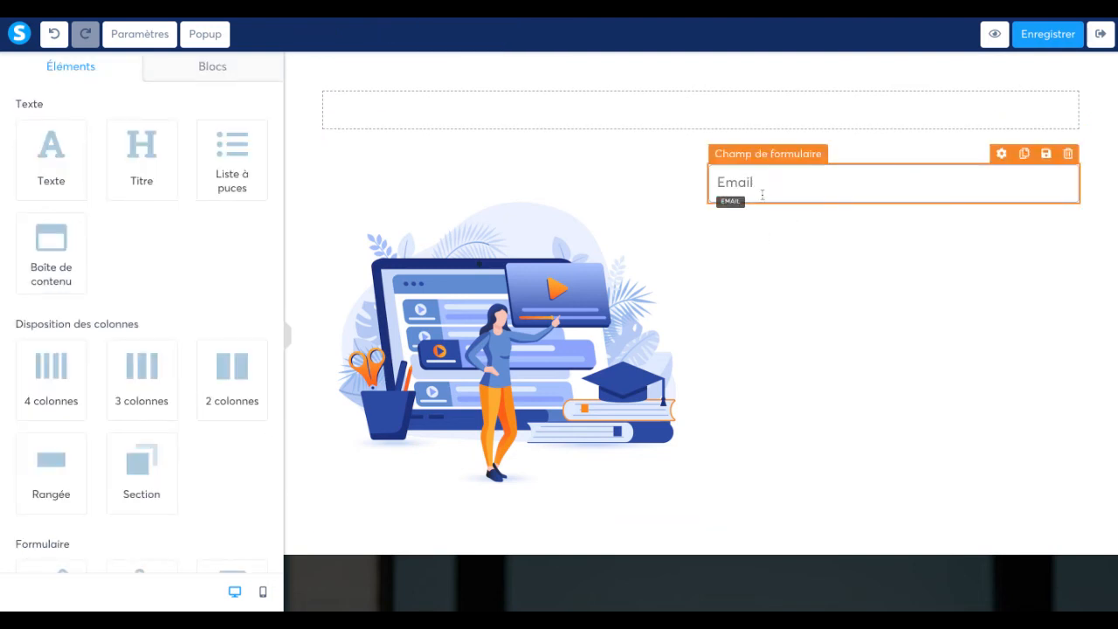
- Examine the outlines of the image, two-column row and section, including the divider between the columns
{"action": "left_click", "coordinate": [494, 330]}
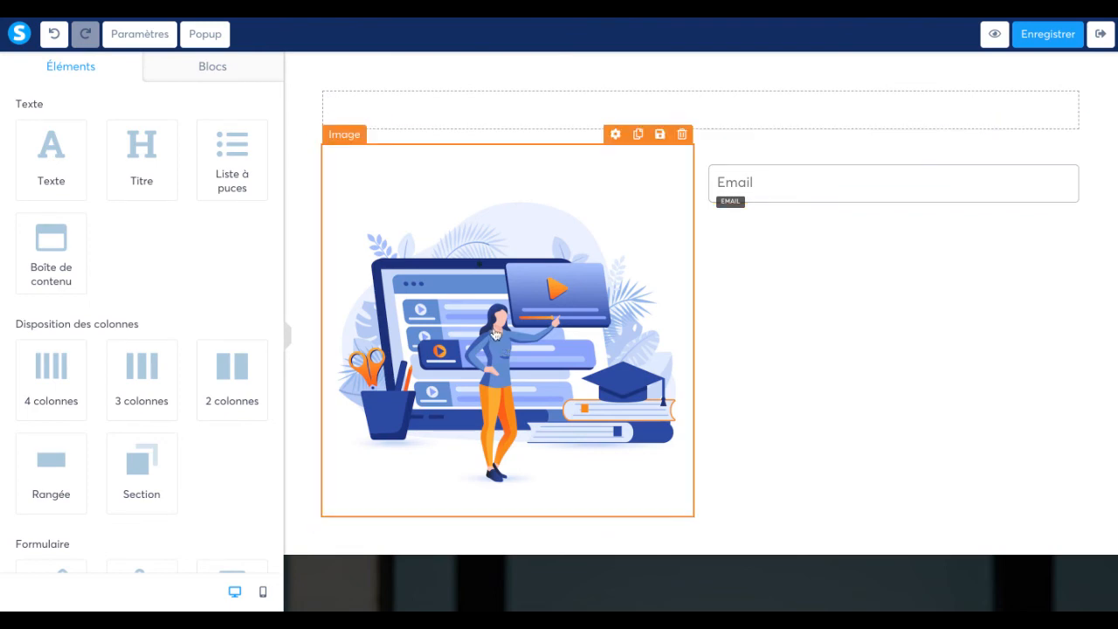
{"action": "left_click", "coordinate": [700, 306]}
{"action": "scroll", "coordinate": [699, 307], "scroll_direction": "down", "scroll_amount": 2}
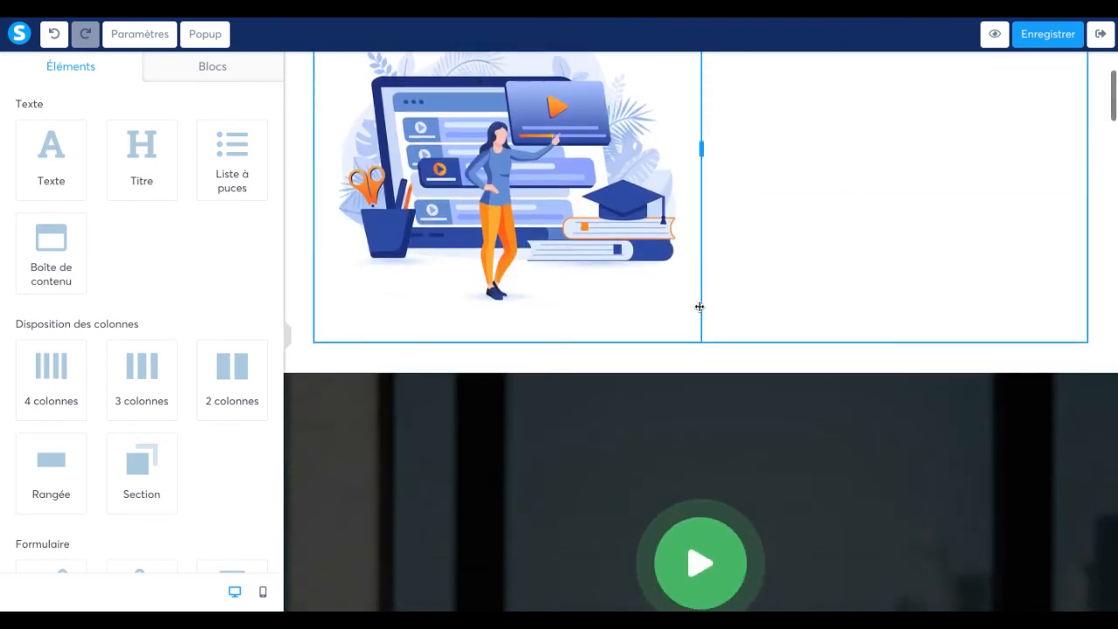
{"action": "scroll", "coordinate": [700, 307], "scroll_direction": "up", "scroll_amount": 2}
{"action": "left_click", "coordinate": [293, 79]}
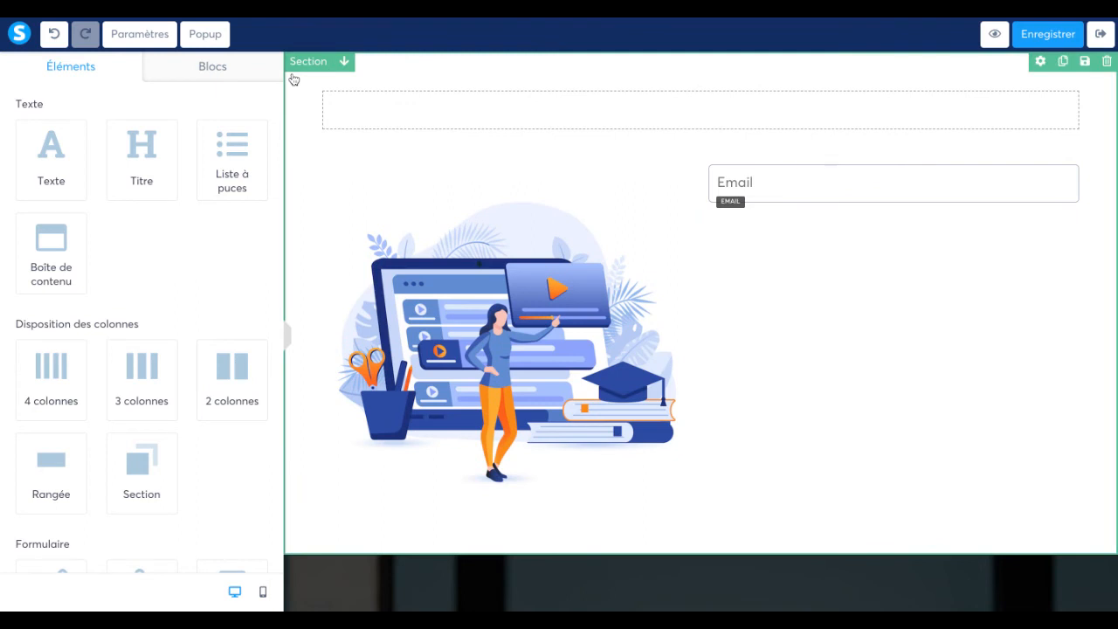
{"action": "left_click", "coordinate": [324, 110]}
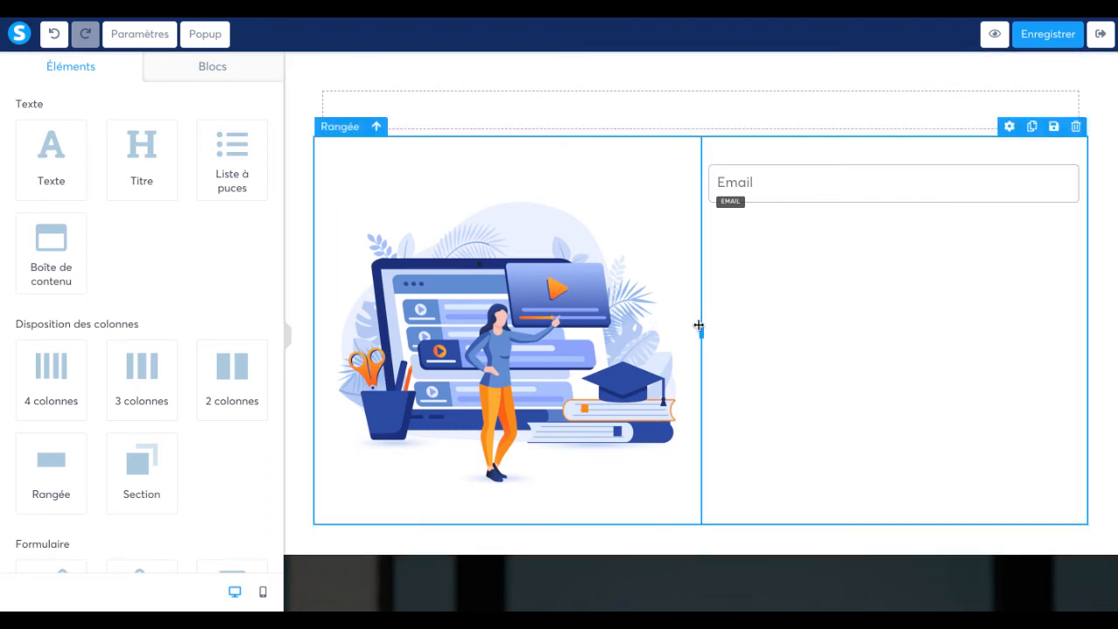
{"action": "mouse_move", "coordinate": [702, 330]}
{"action": "left_mouse_down"}
{"action": "mouse_move", "coordinate": [443, 331]}
{"action": "mouse_move", "coordinate": [893, 330]}
{"action": "mouse_move", "coordinate": [702, 330]}
{"action": "left_mouse_up"}
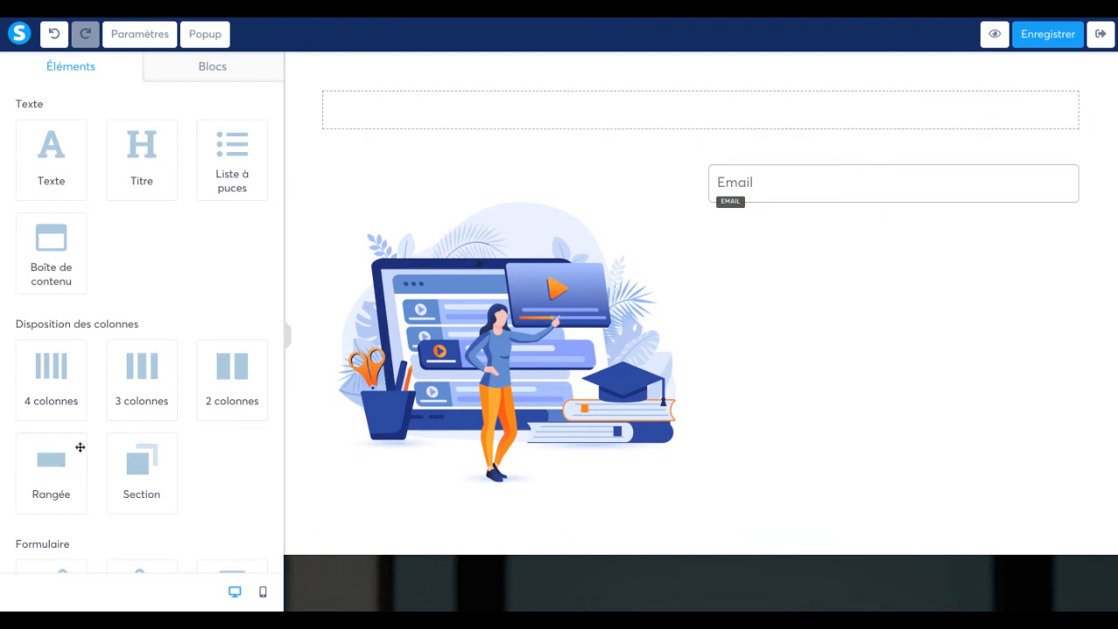
- Add a new row, move it into the column beside the image, and place the Email field inside it
{"action": "left_click_drag", "start_coordinate": [48, 469], "coordinate": [742, 145]}
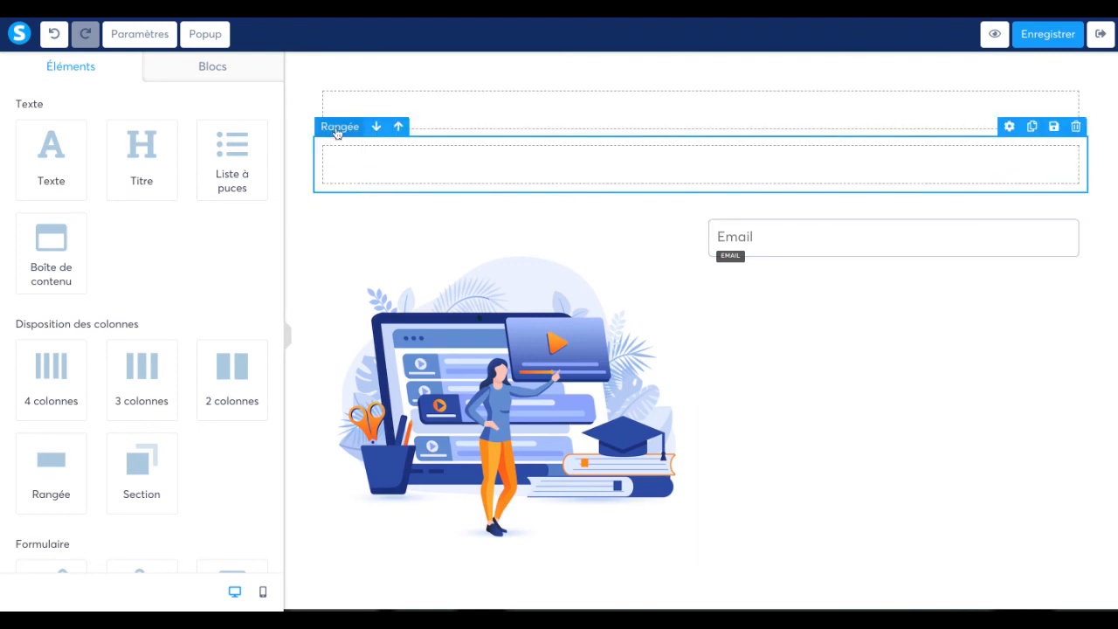
{"action": "scroll", "coordinate": [338, 132], "scroll_direction": "up", "scroll_amount": 1}
{"action": "left_click_drag", "start_coordinate": [337, 132], "coordinate": [769, 261]}
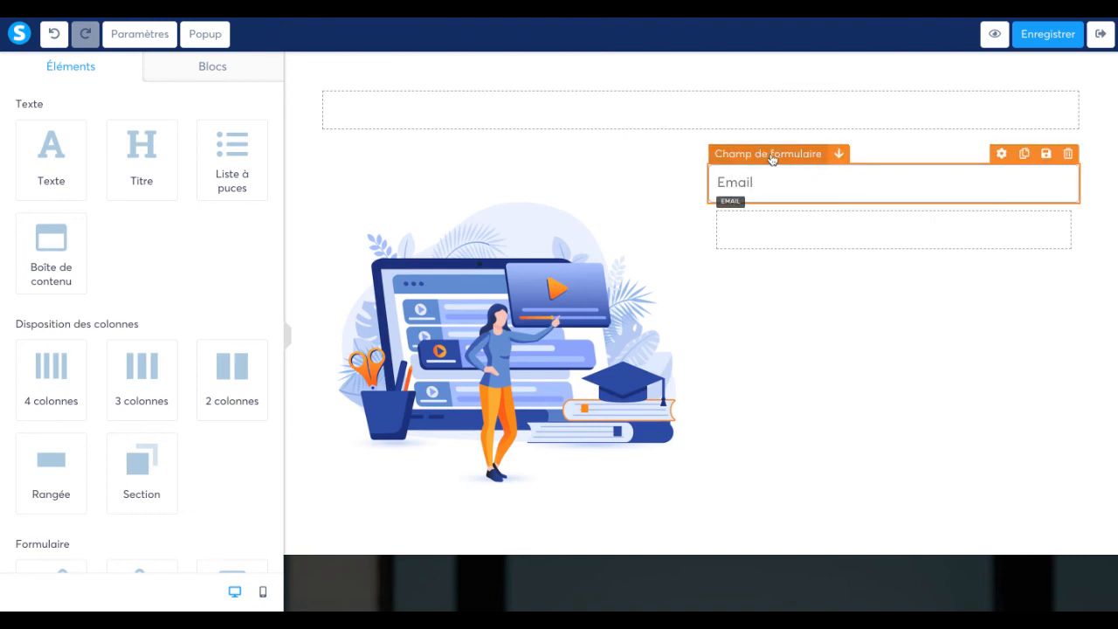
{"action": "left_click_drag", "start_coordinate": [772, 159], "coordinate": [788, 190]}
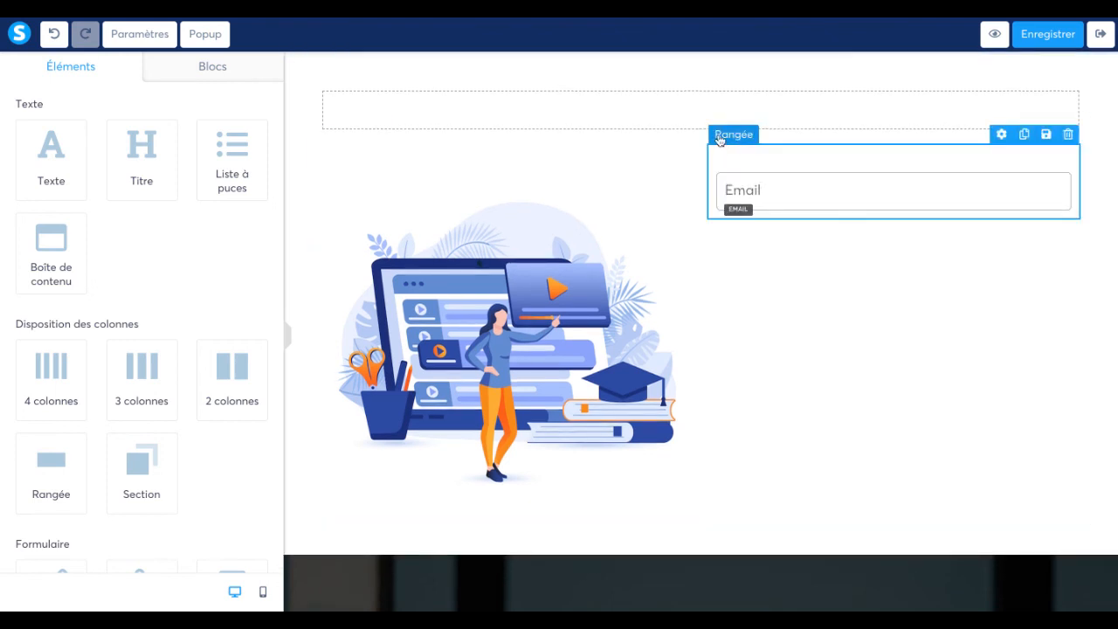
- Apply the "Ombre floue" shadow to the row that holds the Email field and leave its settings
{"action": "left_click", "coordinate": [719, 137]}
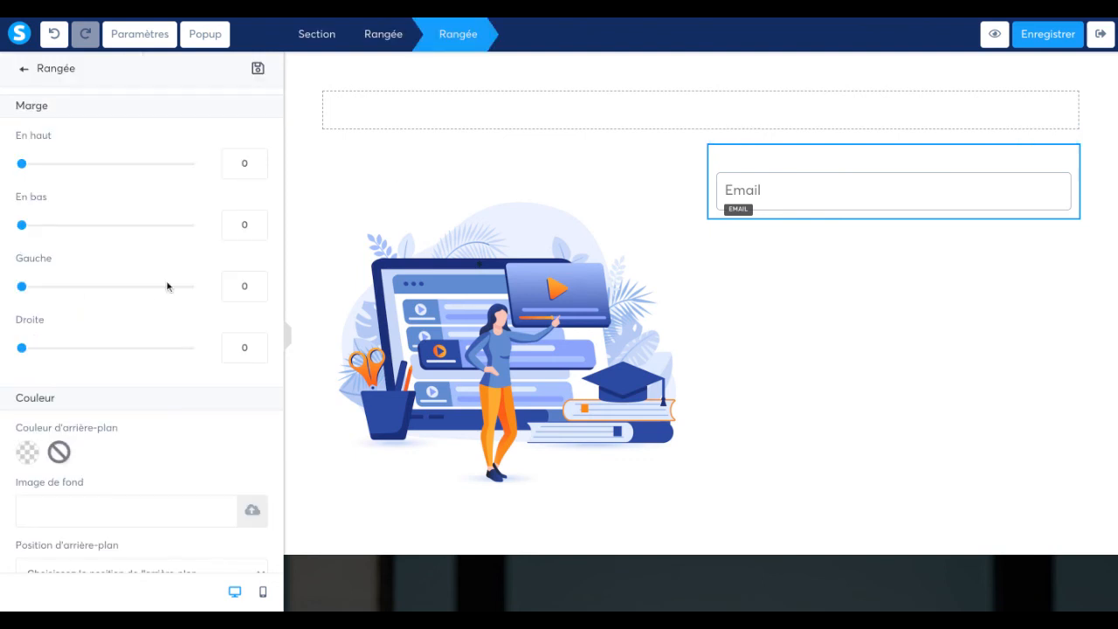
{"action": "scroll", "coordinate": [160, 297], "scroll_direction": "down", "scroll_amount": 6}
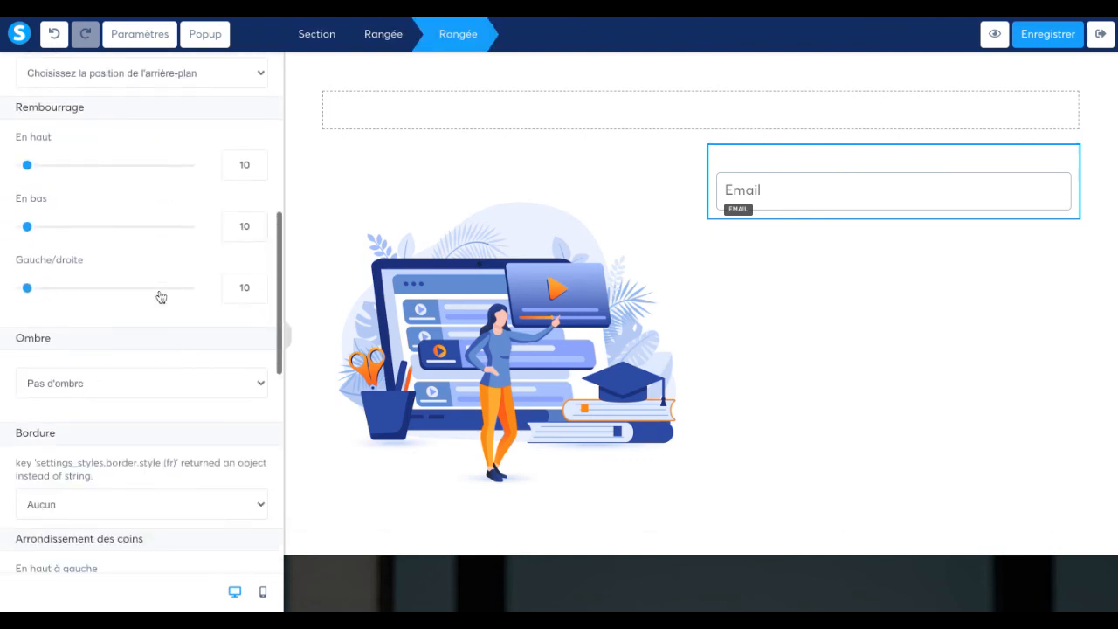
{"action": "scroll", "coordinate": [127, 400], "scroll_direction": "down", "scroll_amount": 1}
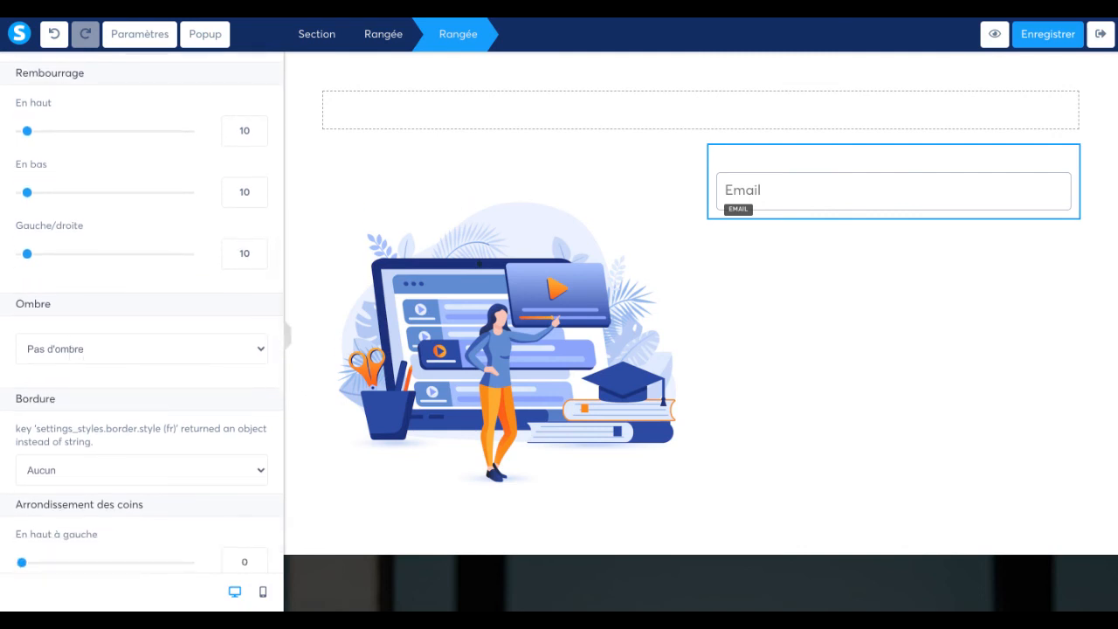
{"action": "left_click", "coordinate": [75, 438]}
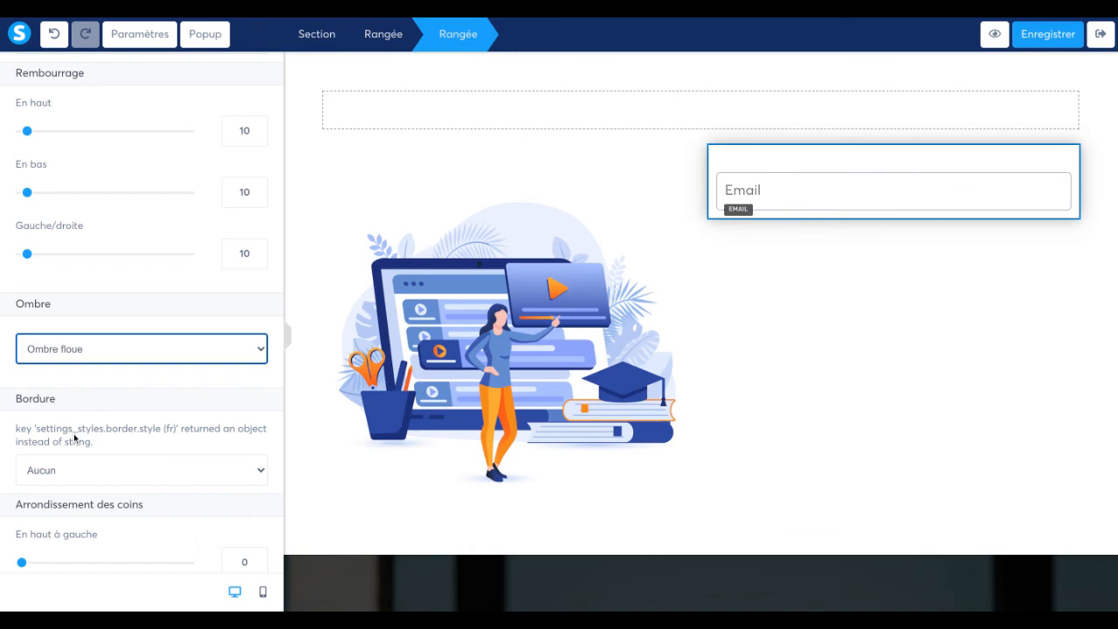
{"action": "left_click", "coordinate": [783, 269]}
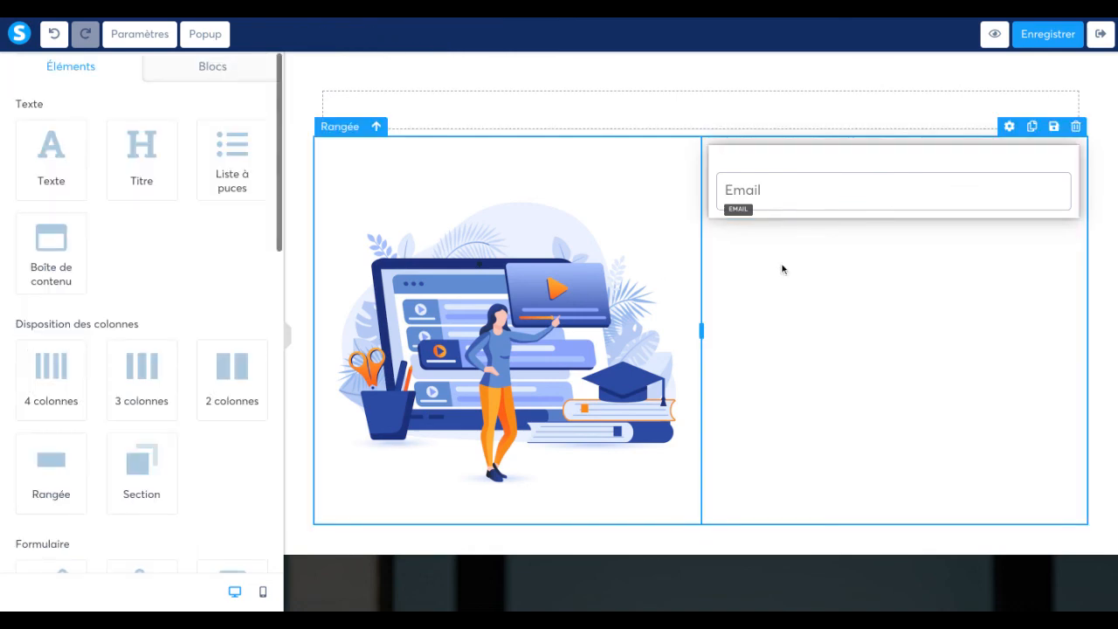
{"action": "left_click", "coordinate": [802, 82]}
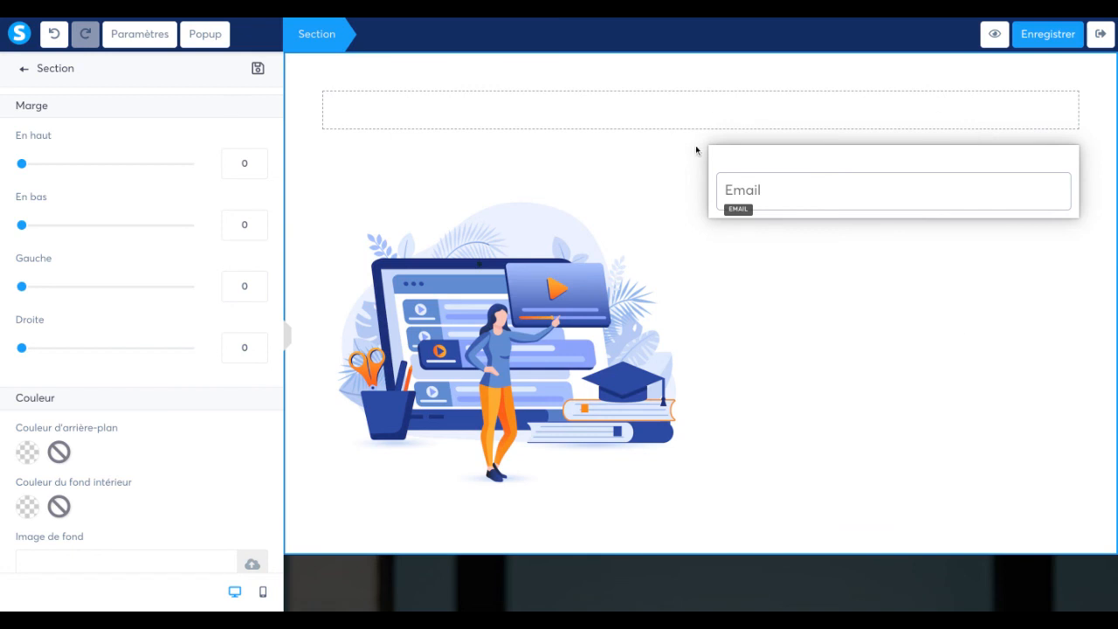
{"action": "left_click", "coordinate": [24, 73]}
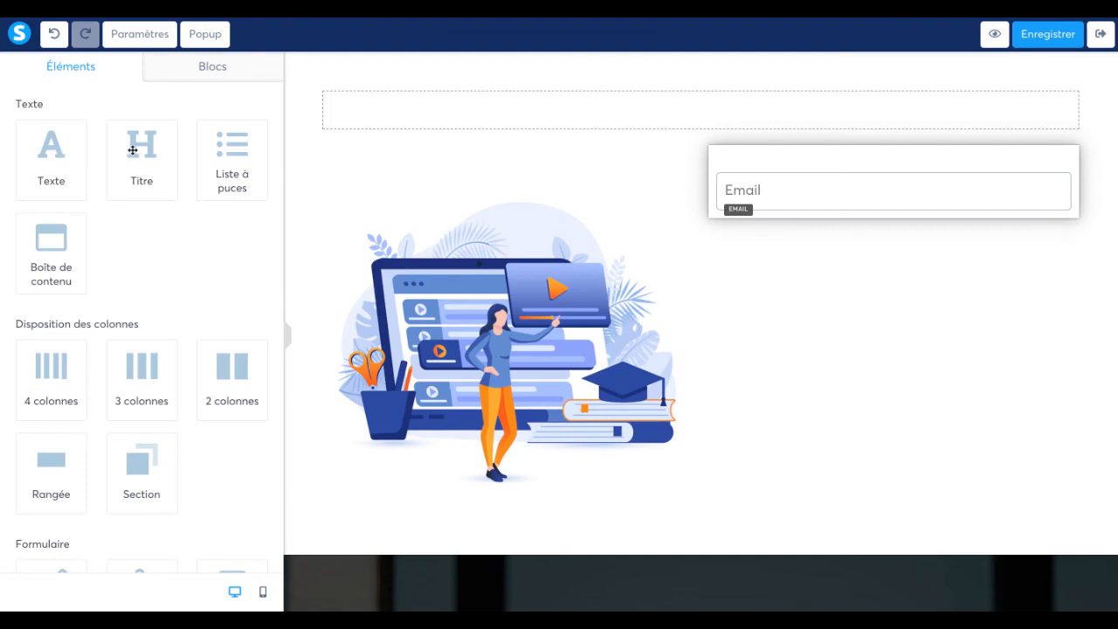
- Add a title above the Email field in the shadowed row and set its text to "Télécharger"
{"action": "left_click_drag", "start_coordinate": [133, 150], "coordinate": [838, 179]}
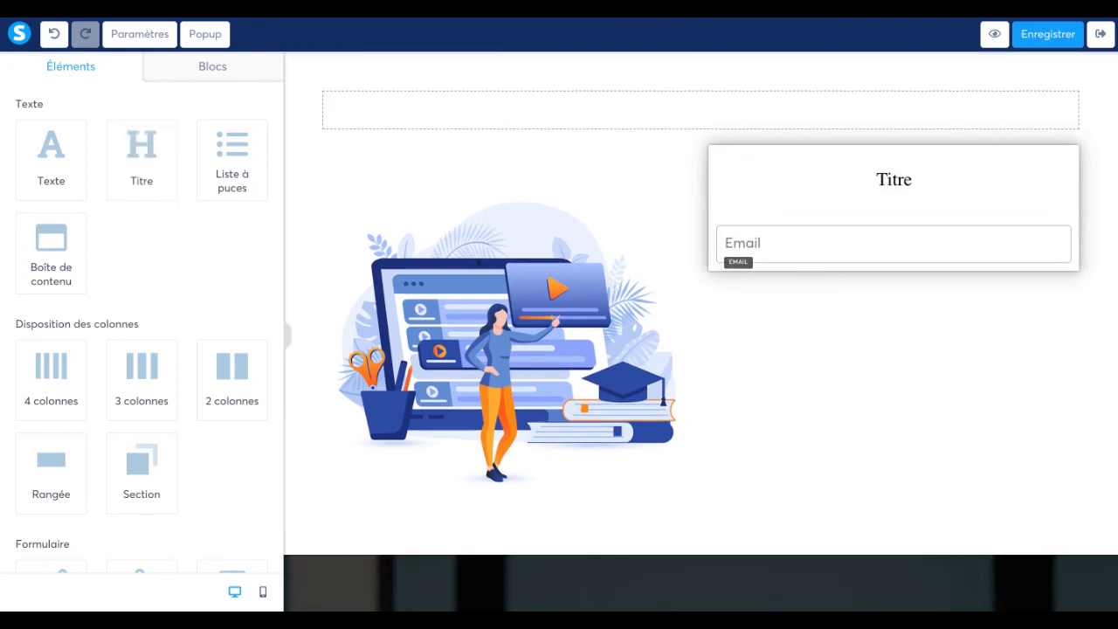
{"action": "left_click", "coordinate": [896, 190]}
{"action": "double_click", "coordinate": [891, 180]}
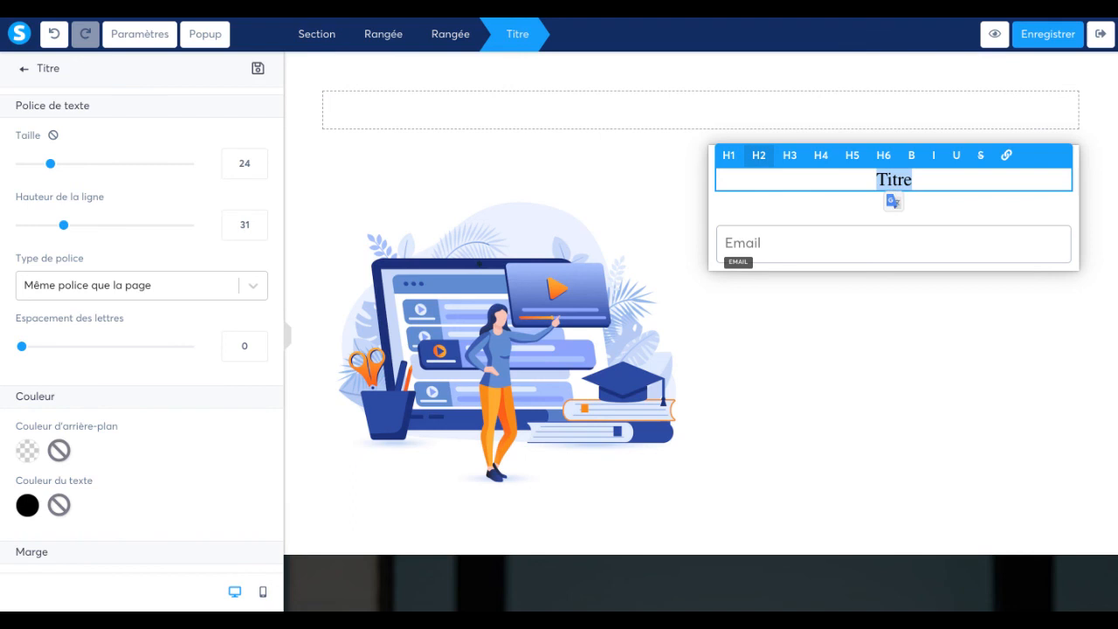
{"action": "type", "text": "Télécharger"}
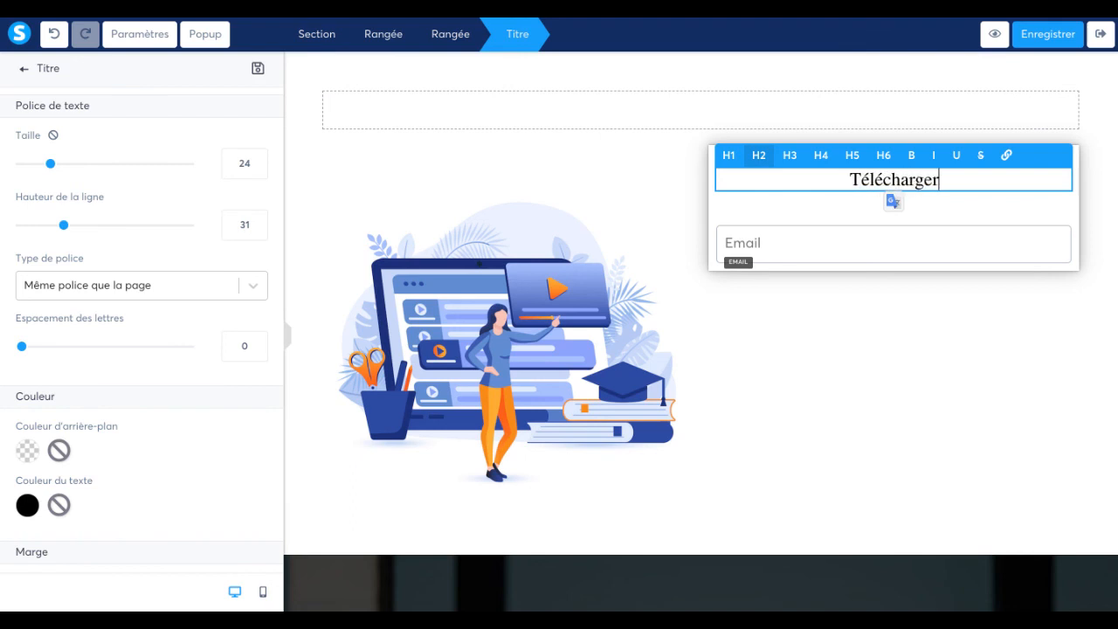
{"action": "left_click", "coordinate": [793, 110]}
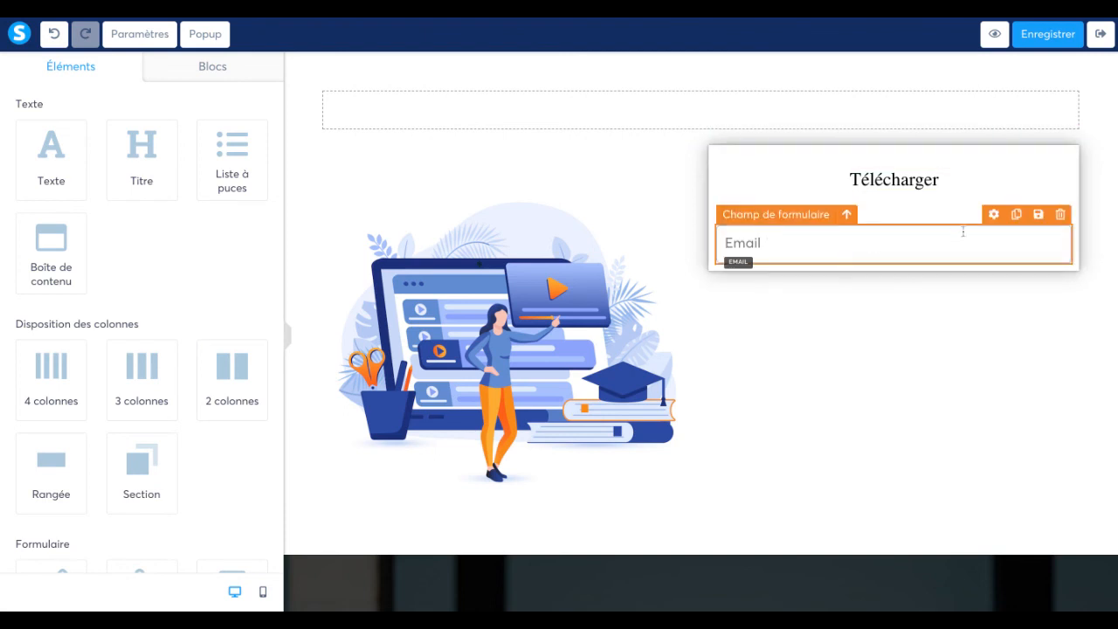
- Duplicate the Email field and set the copy's data type to "Numéro de téléphone"
{"action": "left_click", "coordinate": [1016, 215]}
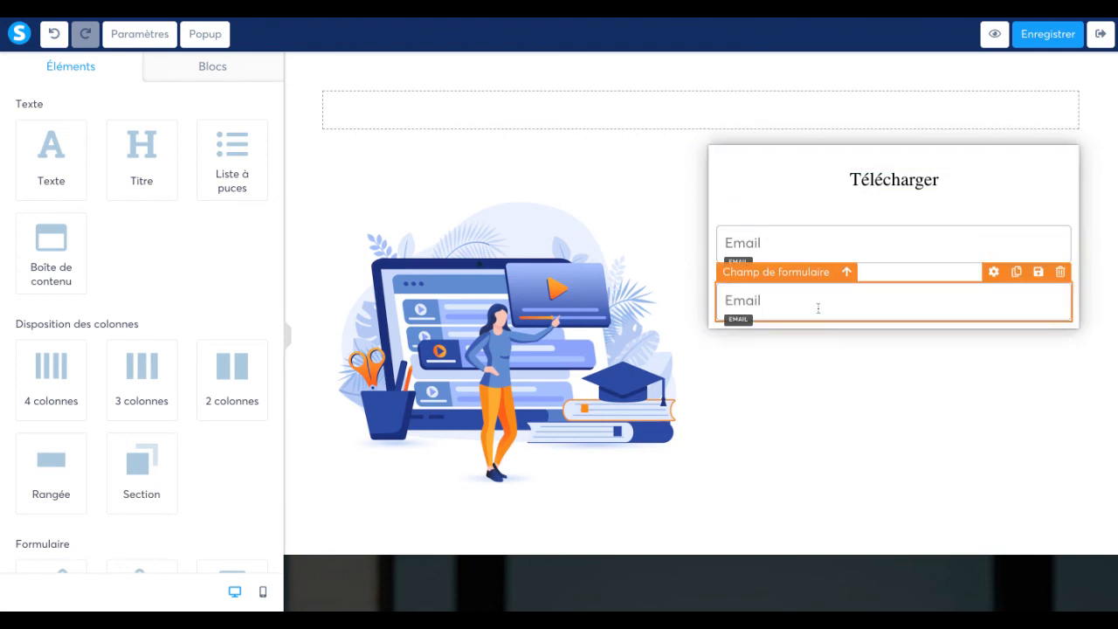
{"action": "left_click", "coordinate": [757, 299]}
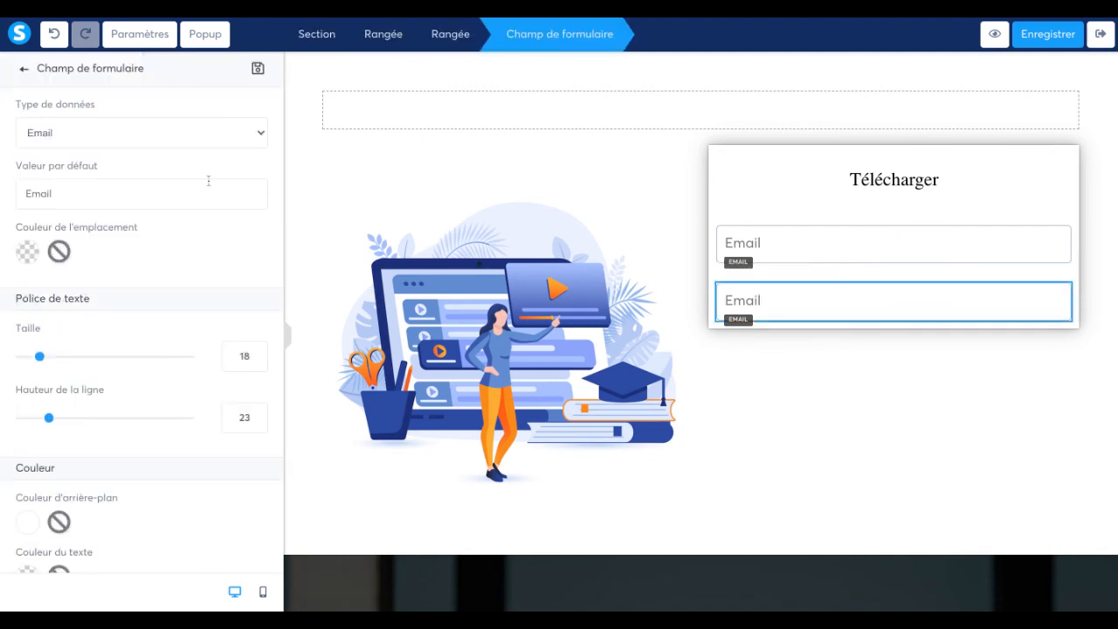
{"action": "left_click", "coordinate": [61, 132]}
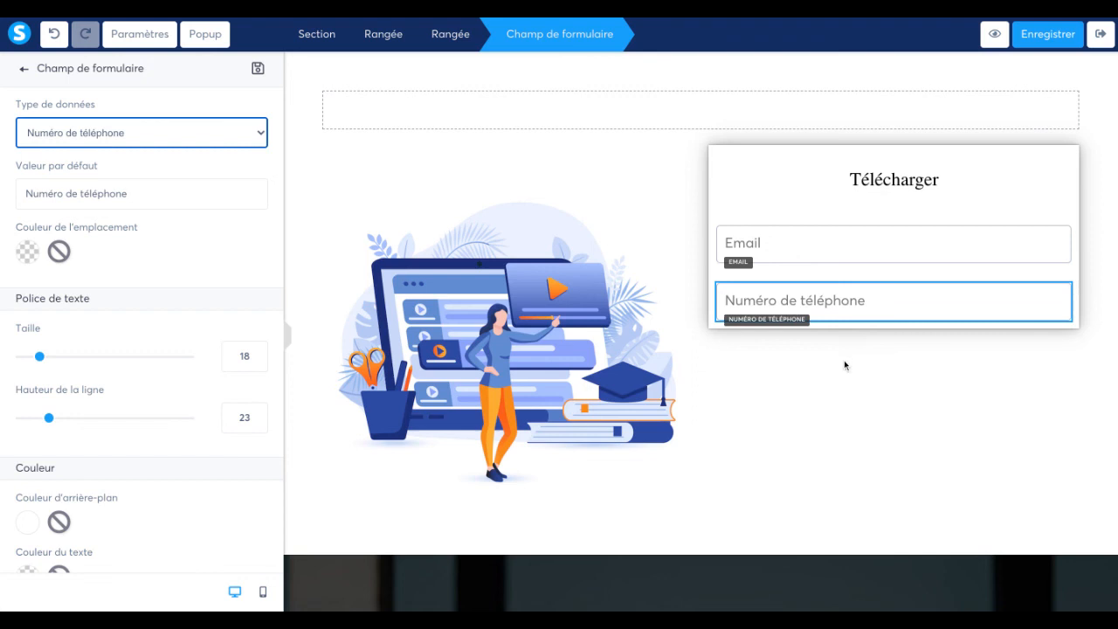
{"action": "left_click", "coordinate": [844, 364]}
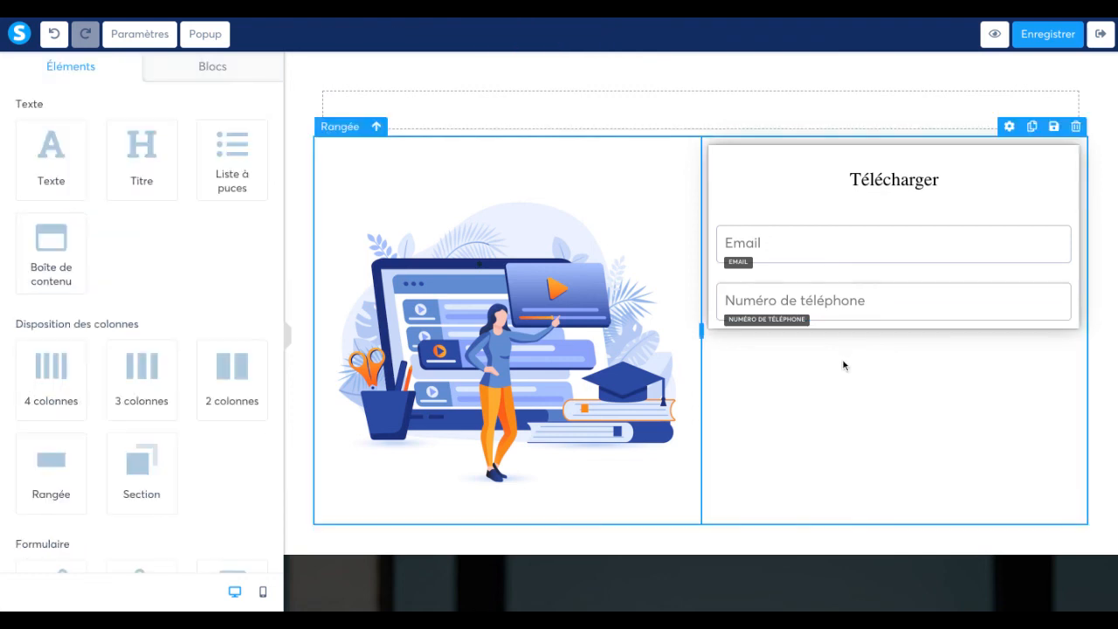
- Add a button below the phone number field inside the shadowed row
{"action": "scroll", "coordinate": [192, 377], "scroll_direction": "down", "scroll_amount": 3}
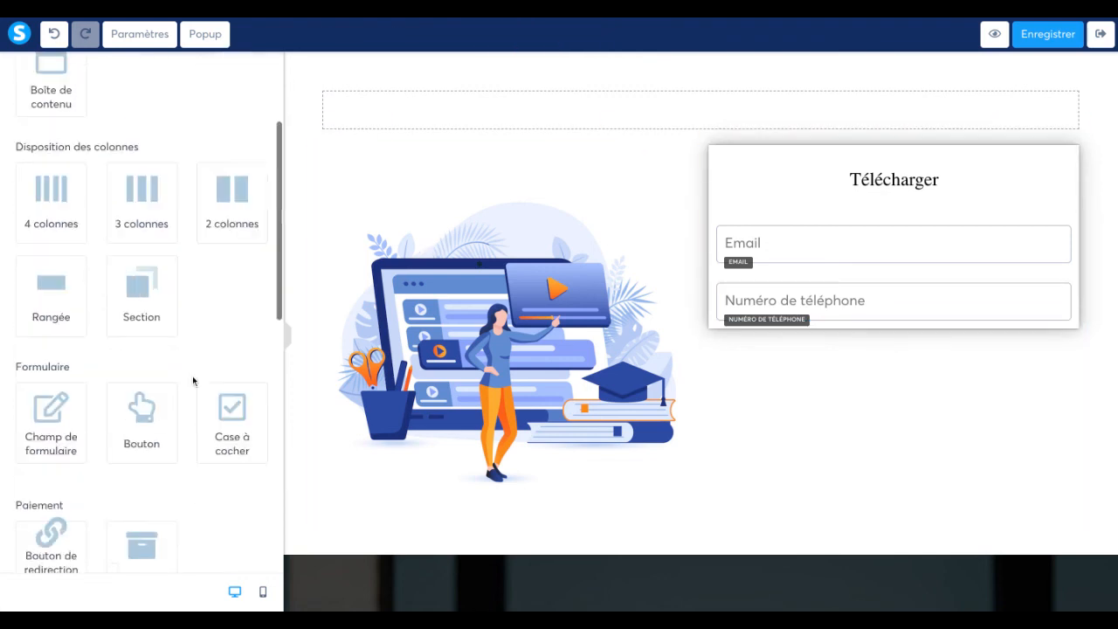
{"action": "scroll", "coordinate": [193, 375], "scroll_direction": "down", "scroll_amount": 1}
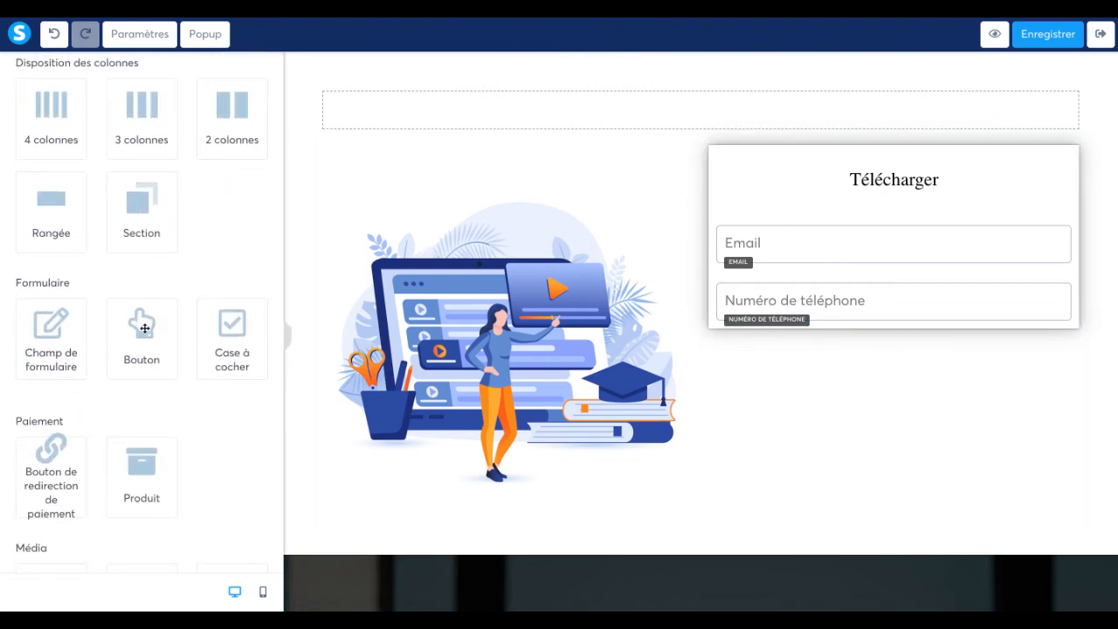
{"action": "left_click_drag", "start_coordinate": [145, 329], "coordinate": [882, 328]}
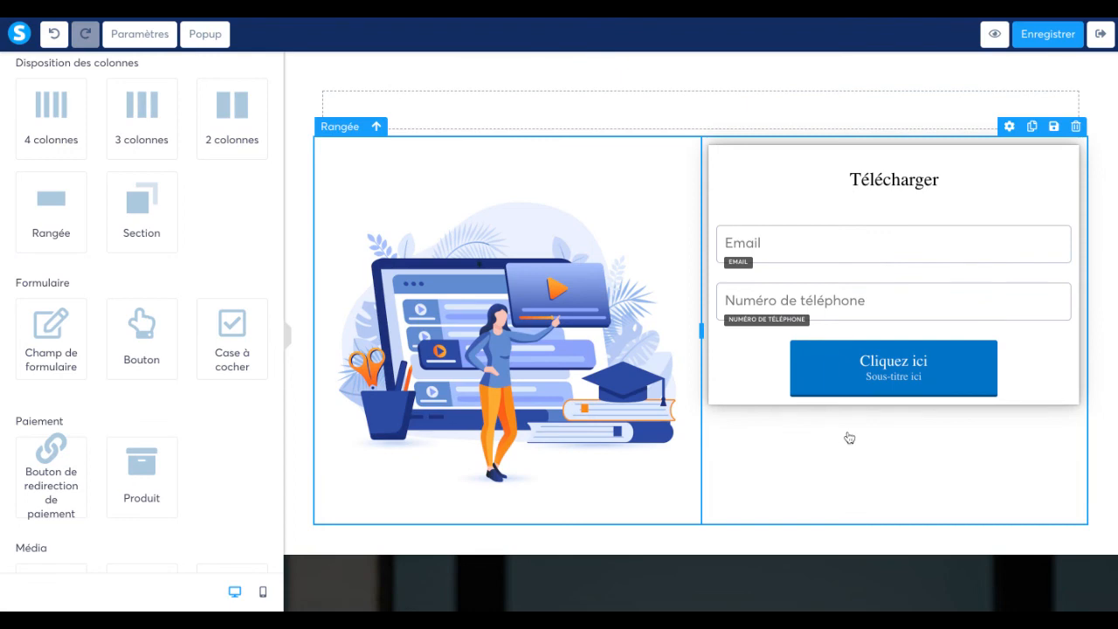
- Change the form button's background colour to green, hex 34C701
{"action": "left_click", "coordinate": [901, 372]}
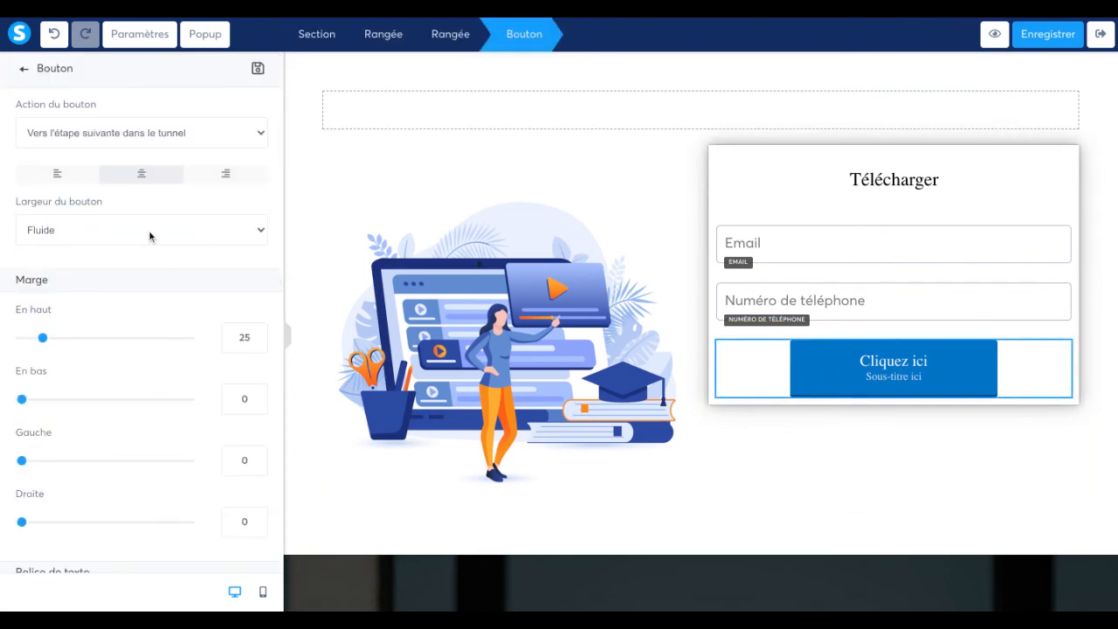
{"action": "scroll", "coordinate": [149, 312], "scroll_direction": "down", "scroll_amount": 4}
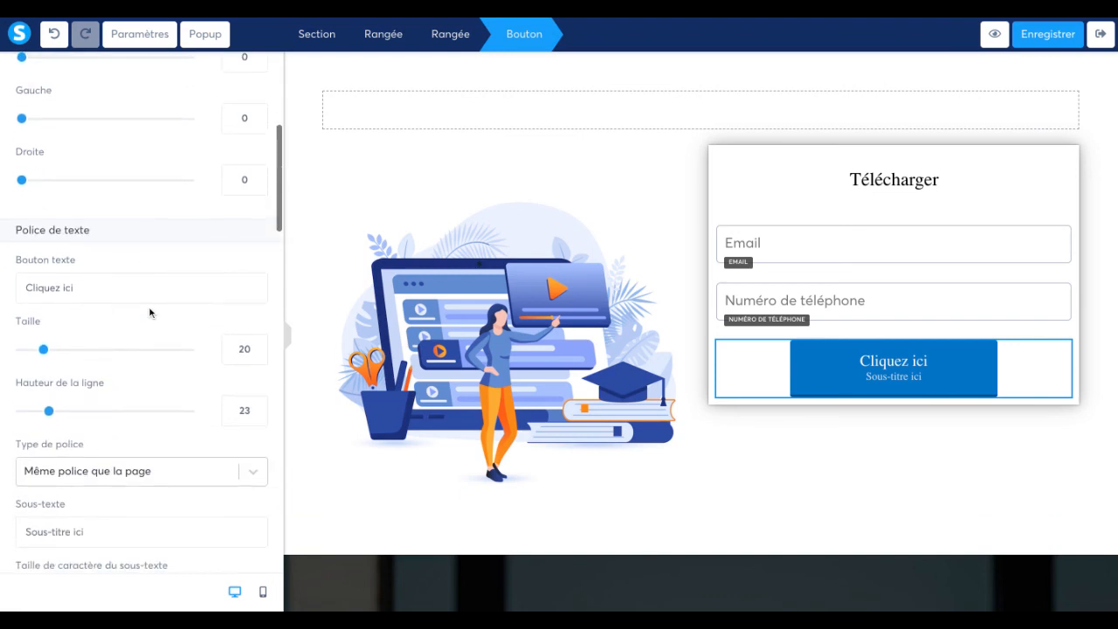
{"action": "scroll", "coordinate": [149, 312], "scroll_direction": "down", "scroll_amount": 3}
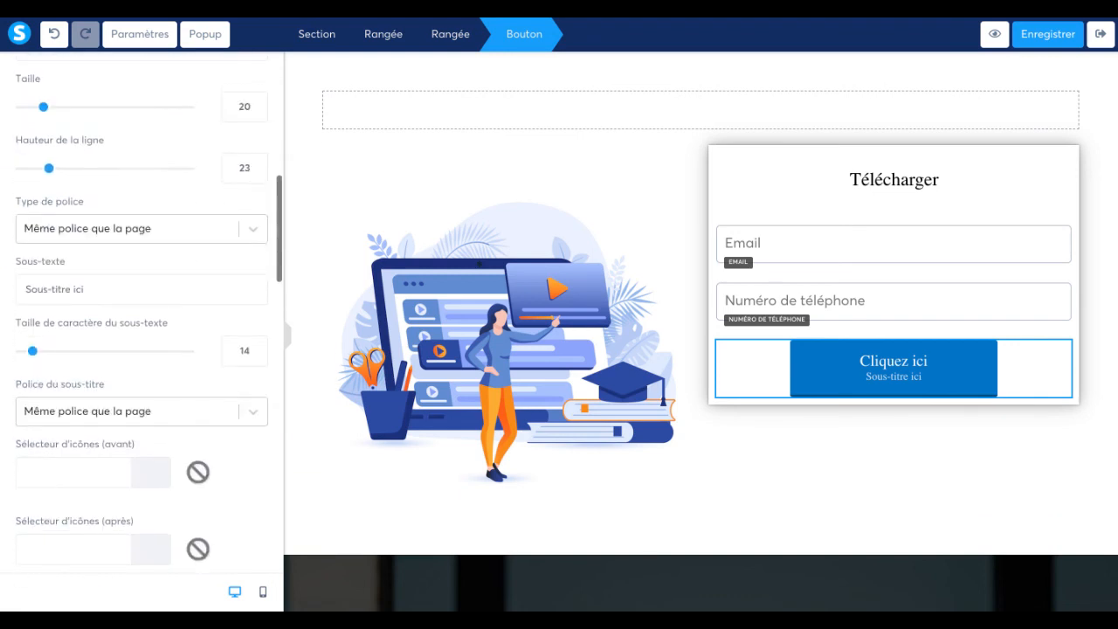
{"action": "scroll", "coordinate": [149, 312], "scroll_direction": "down", "scroll_amount": 3}
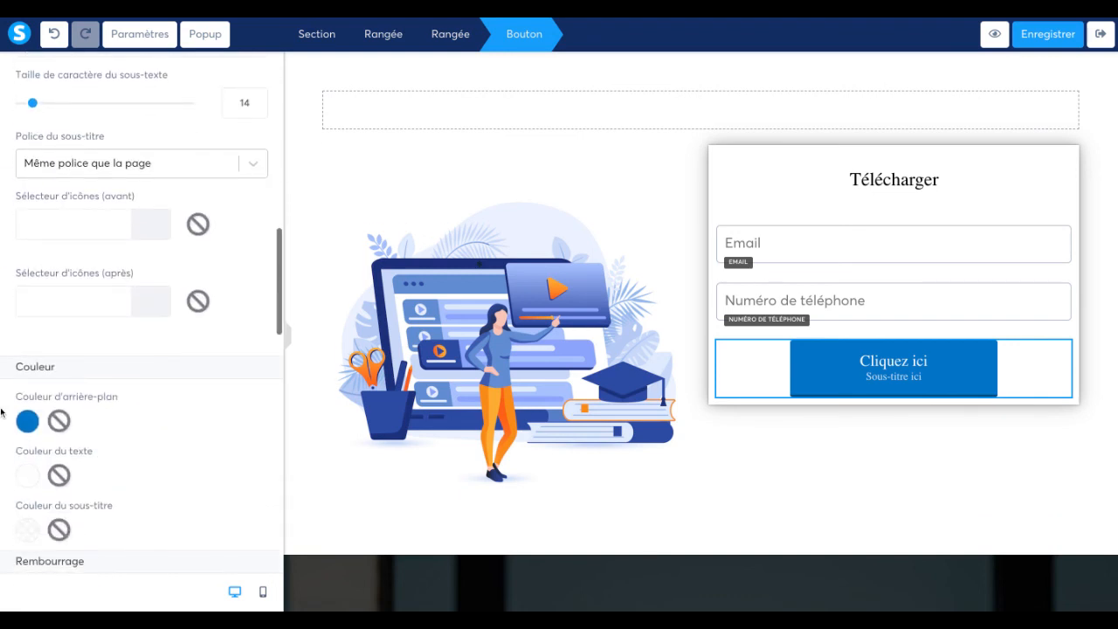
{"action": "left_click", "coordinate": [27, 421]}
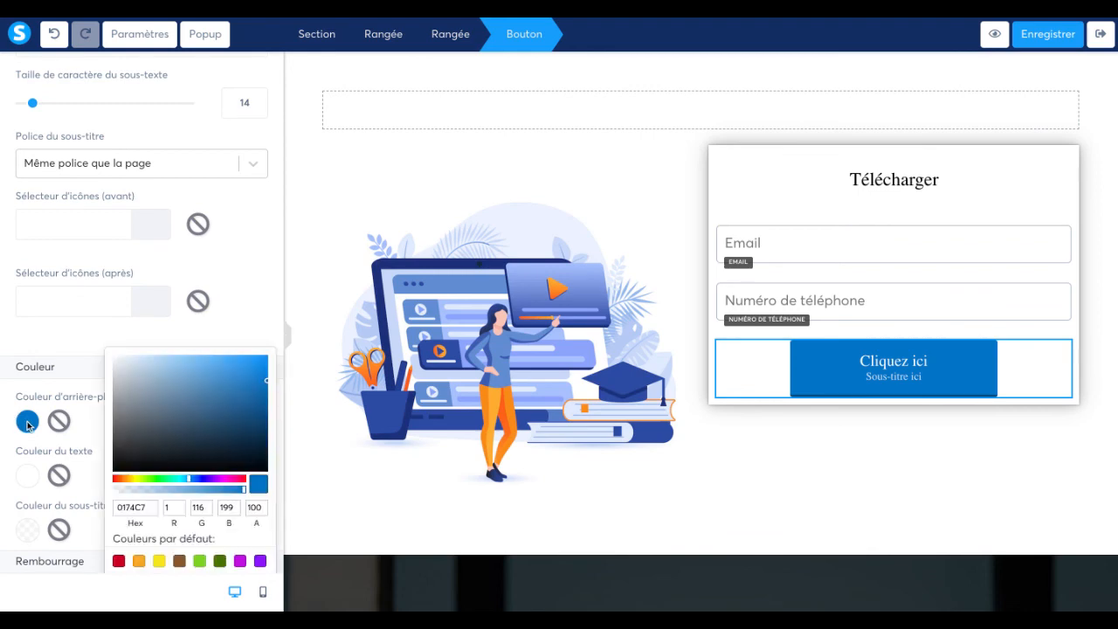
{"action": "left_click", "coordinate": [152, 478]}
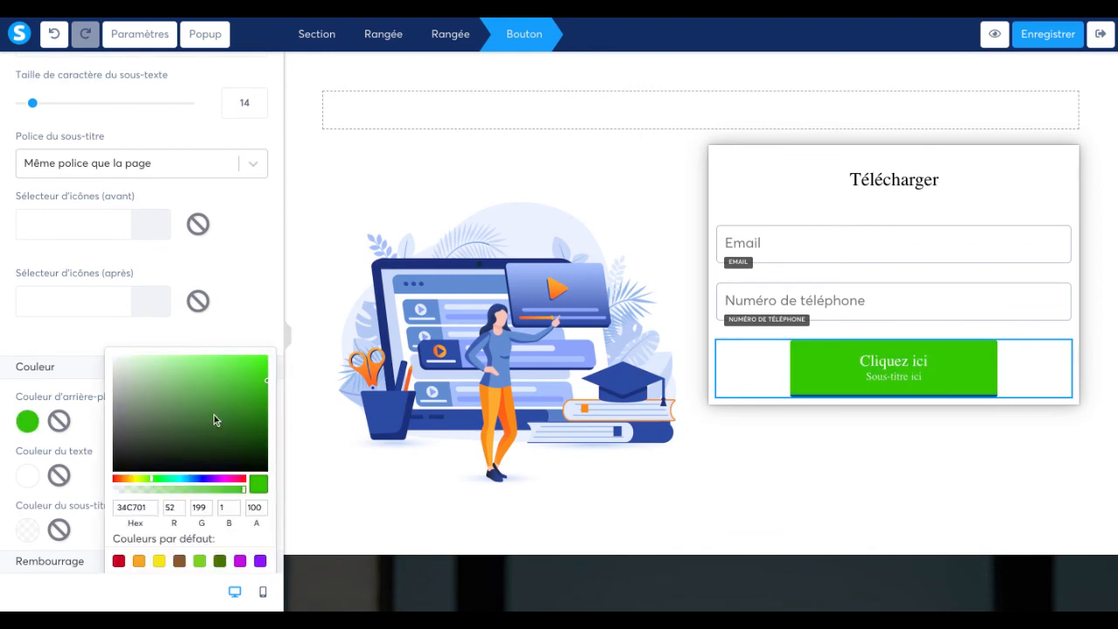
- Change the form button's background colour to the default orange, hex F5A623
{"action": "scroll", "coordinate": [206, 511], "scroll_direction": "down", "scroll_amount": 1}
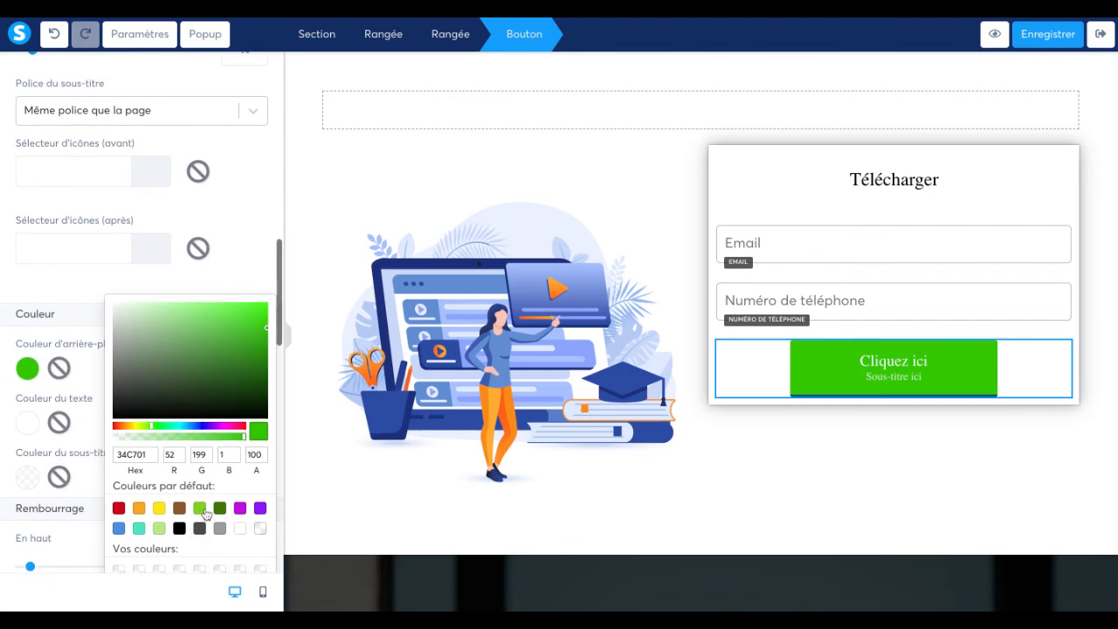
{"action": "left_click", "coordinate": [138, 510]}
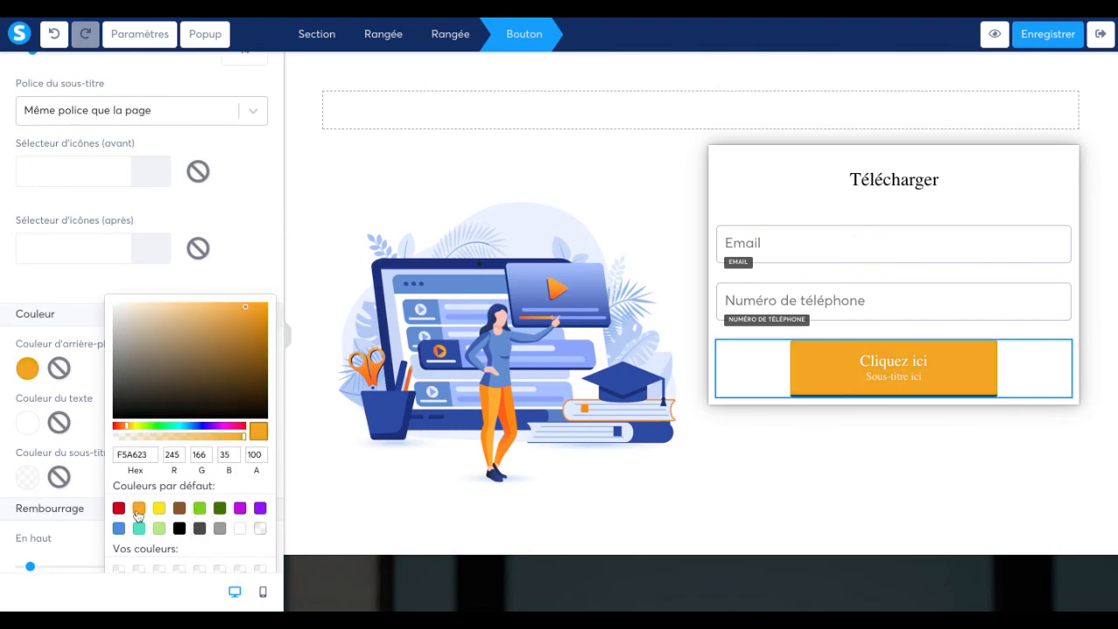
{"action": "left_click", "coordinate": [236, 257]}
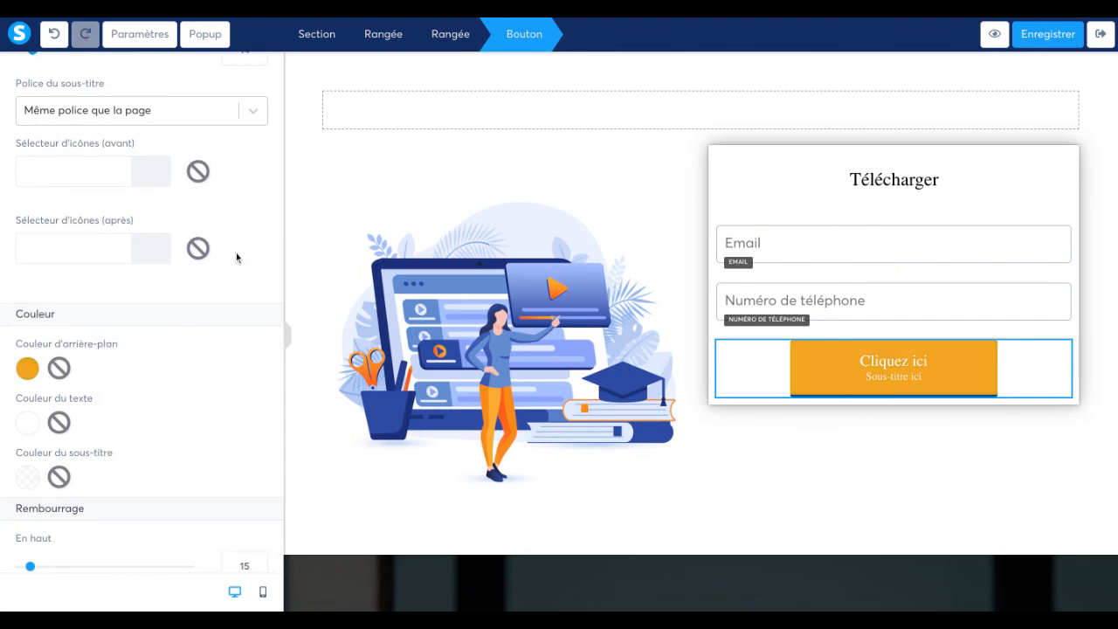
{"action": "left_click", "coordinate": [856, 477]}
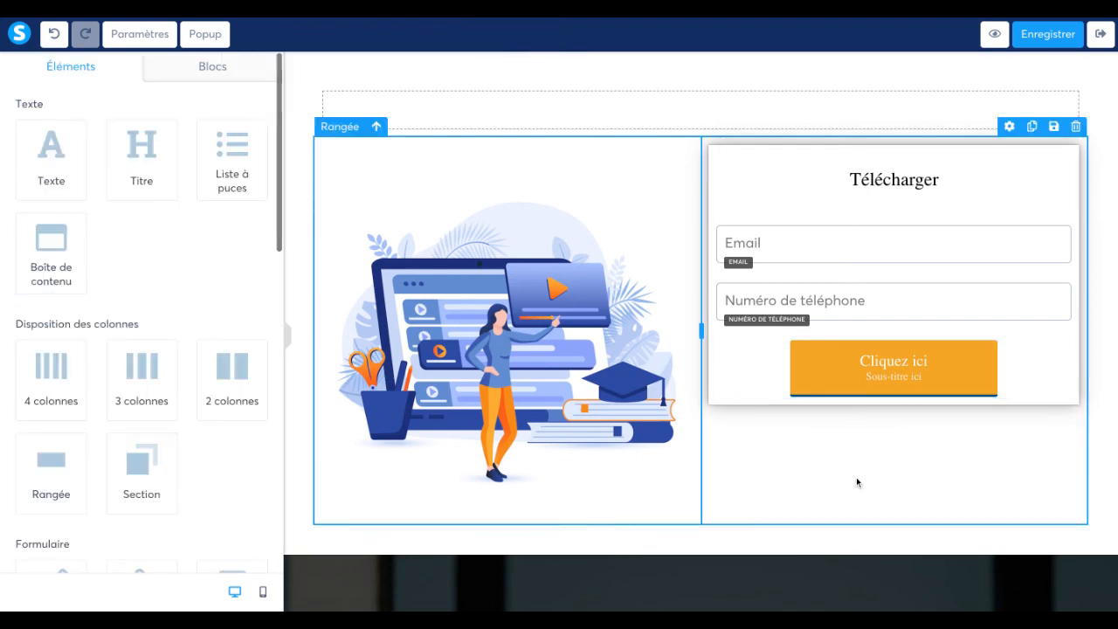
- Set the form button's action to "Ouvrir un popup" and check the page's popup list
{"action": "left_click", "coordinate": [874, 367]}
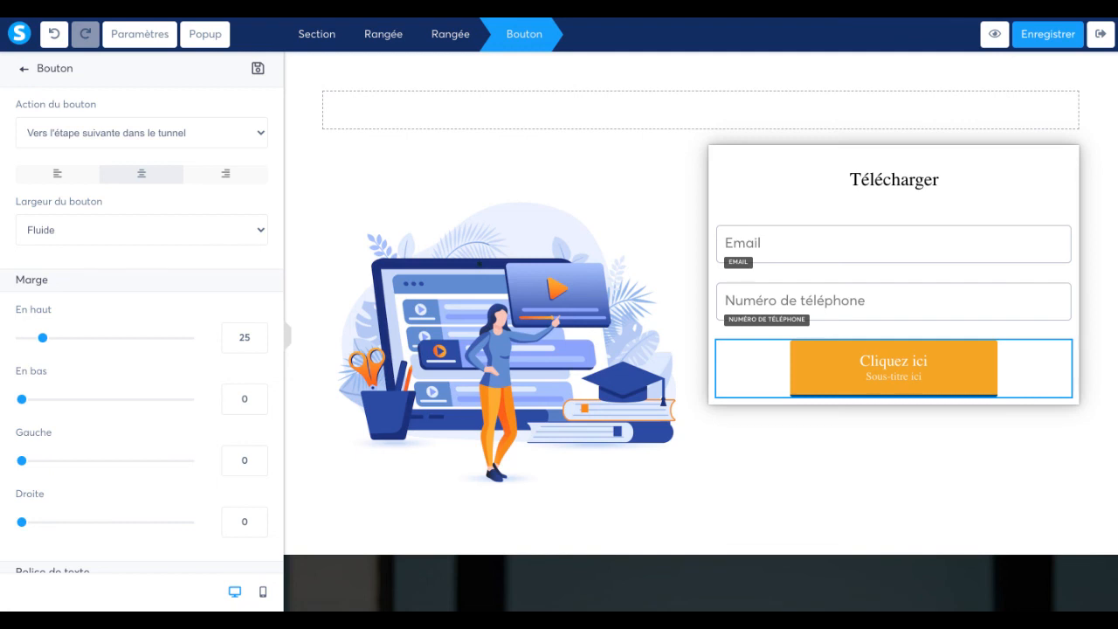
{"action": "left_click", "coordinate": [102, 105]}
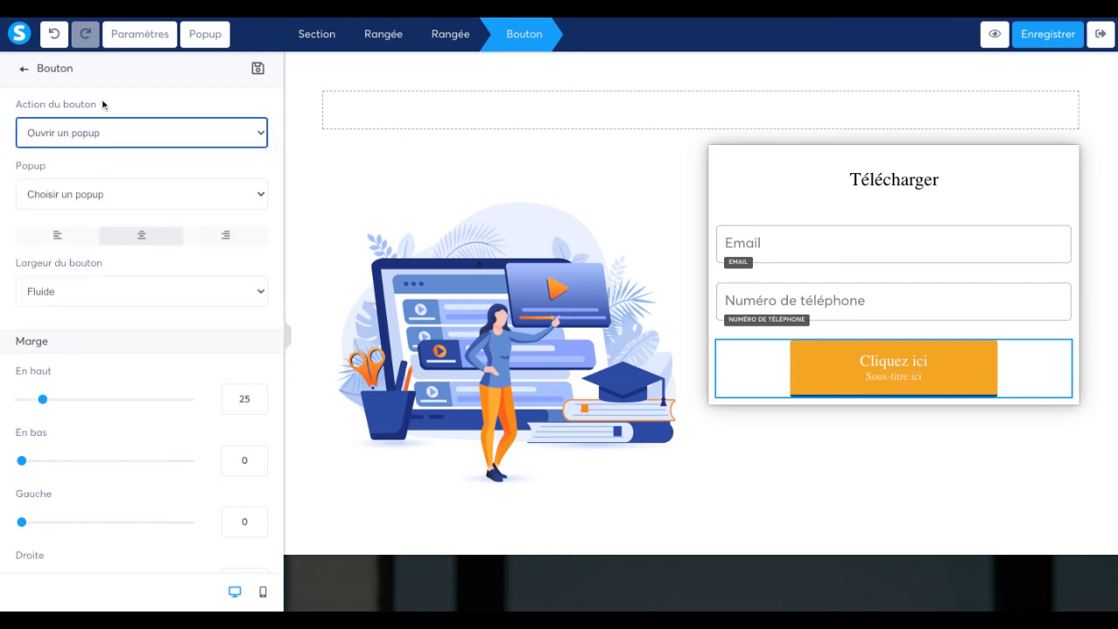
{"action": "left_click", "coordinate": [202, 40]}
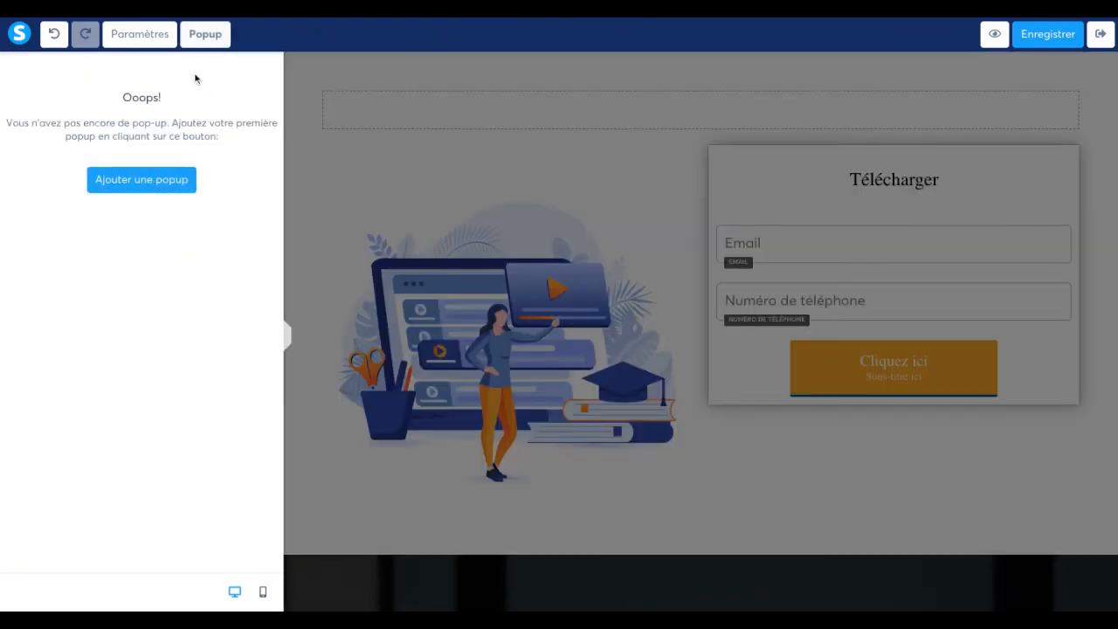
{"action": "left_click", "coordinate": [204, 39]}
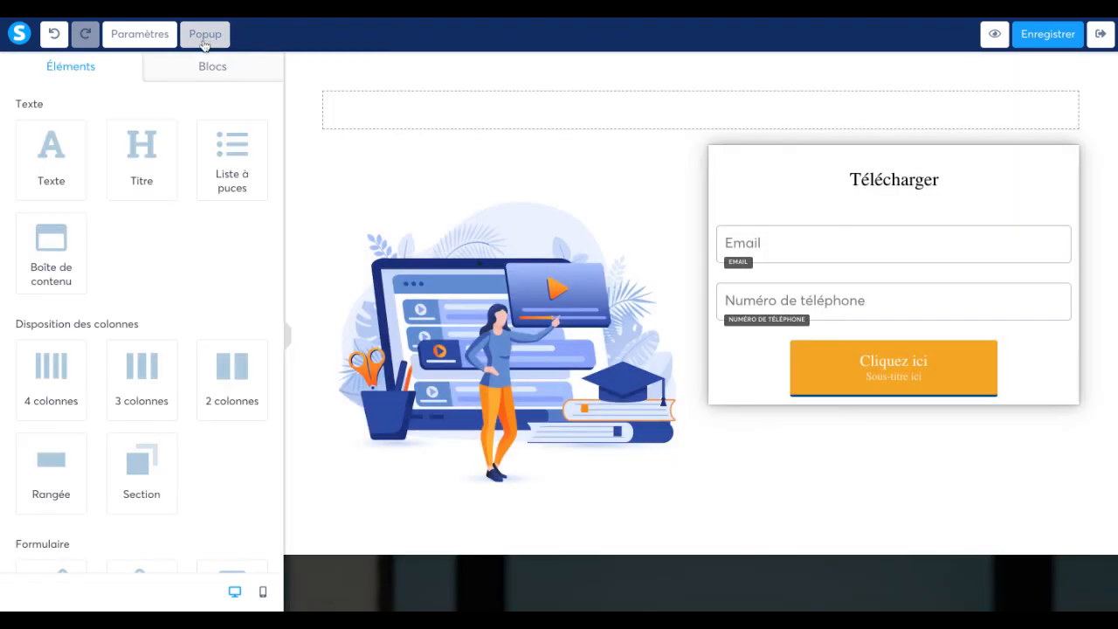